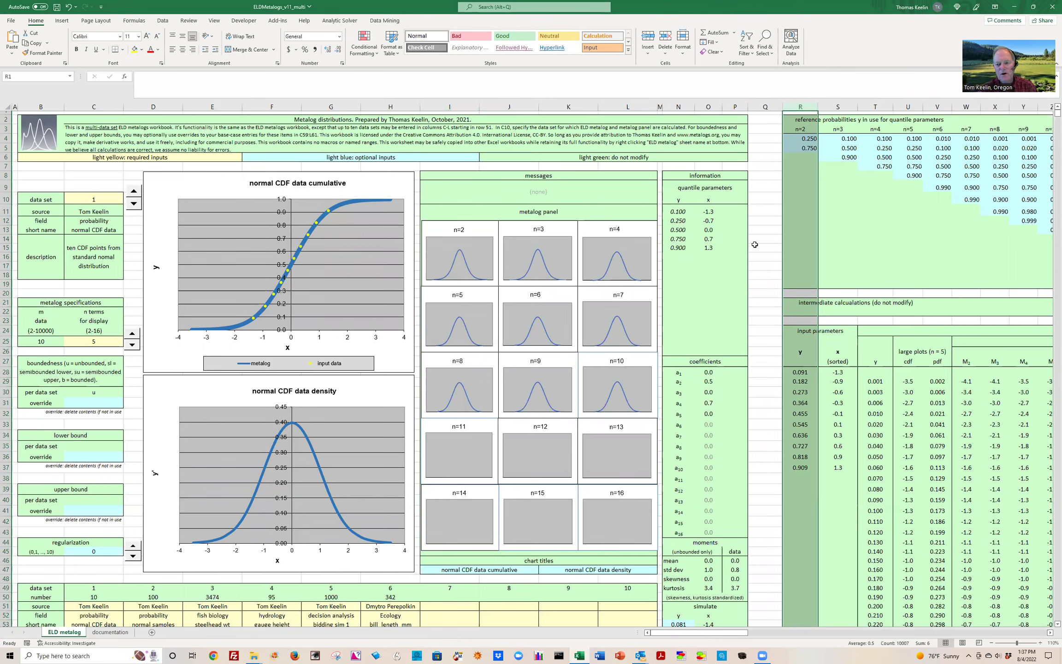
- Review the data set columns and their input data below the metalog charts
left_click(765, 121)
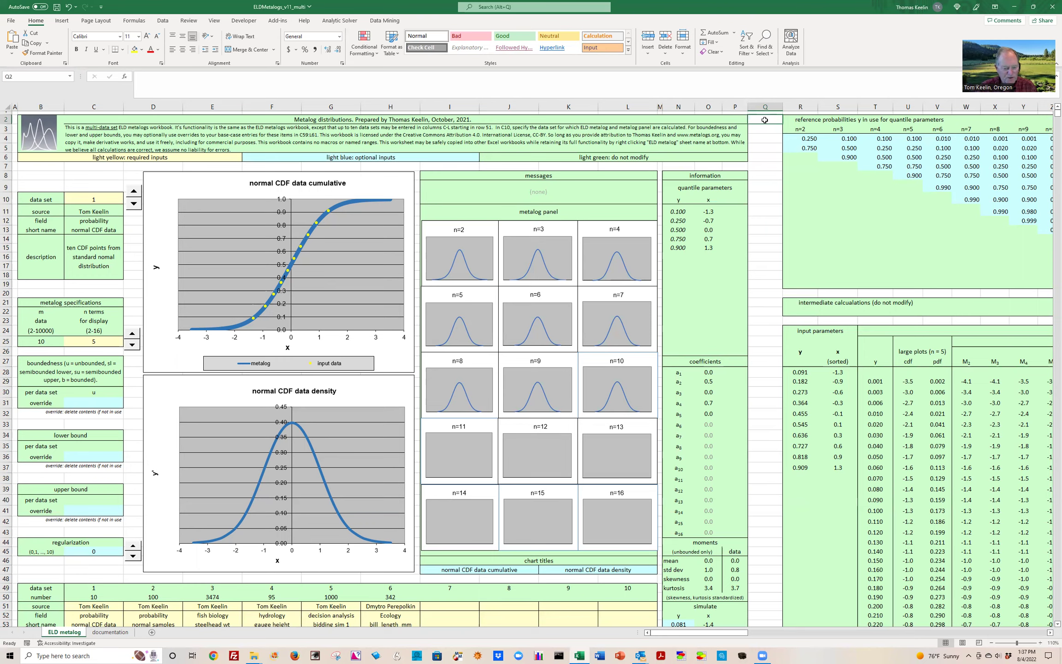
scroll(771, 566, "down", 1)
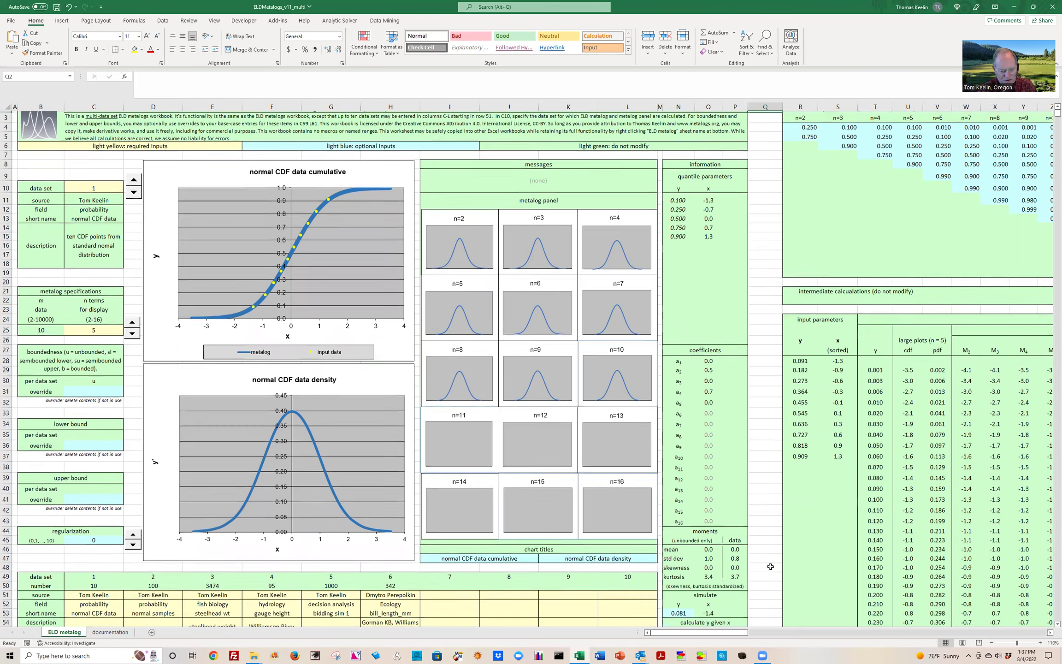
scroll(770, 566, "down", 3)
scroll(769, 567, "down", 3)
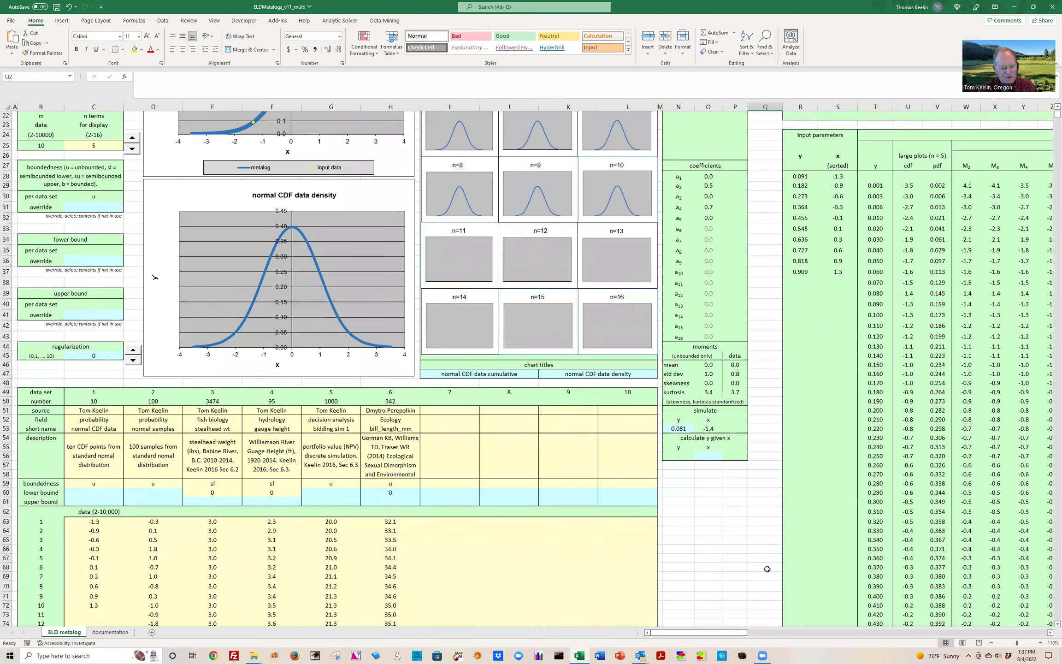
scroll(767, 569, "up", 6)
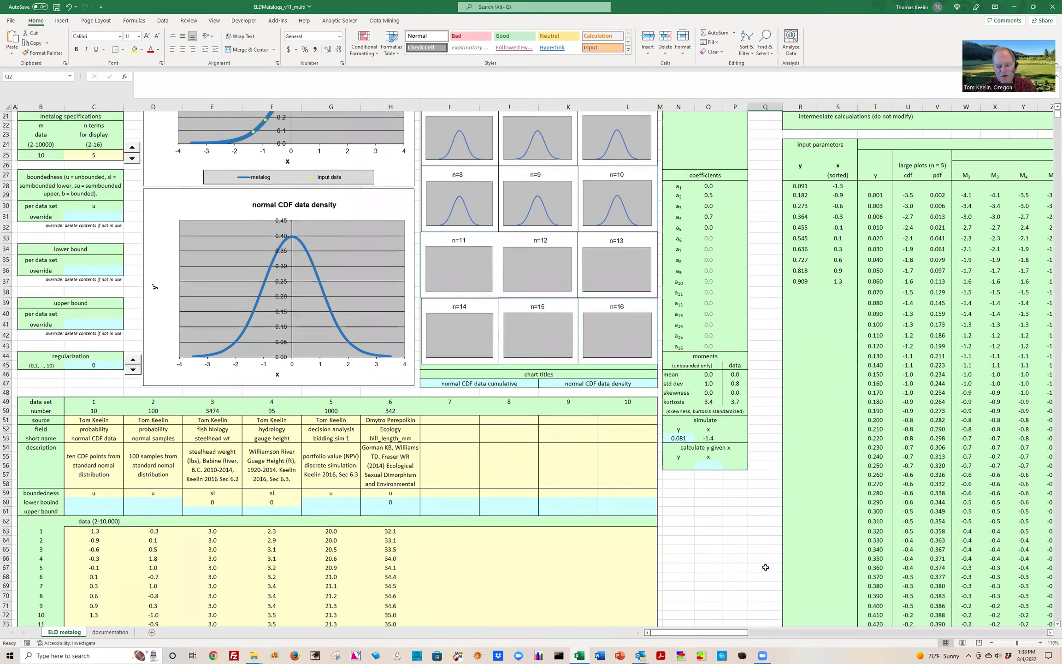
scroll(276, 398, "up", 1)
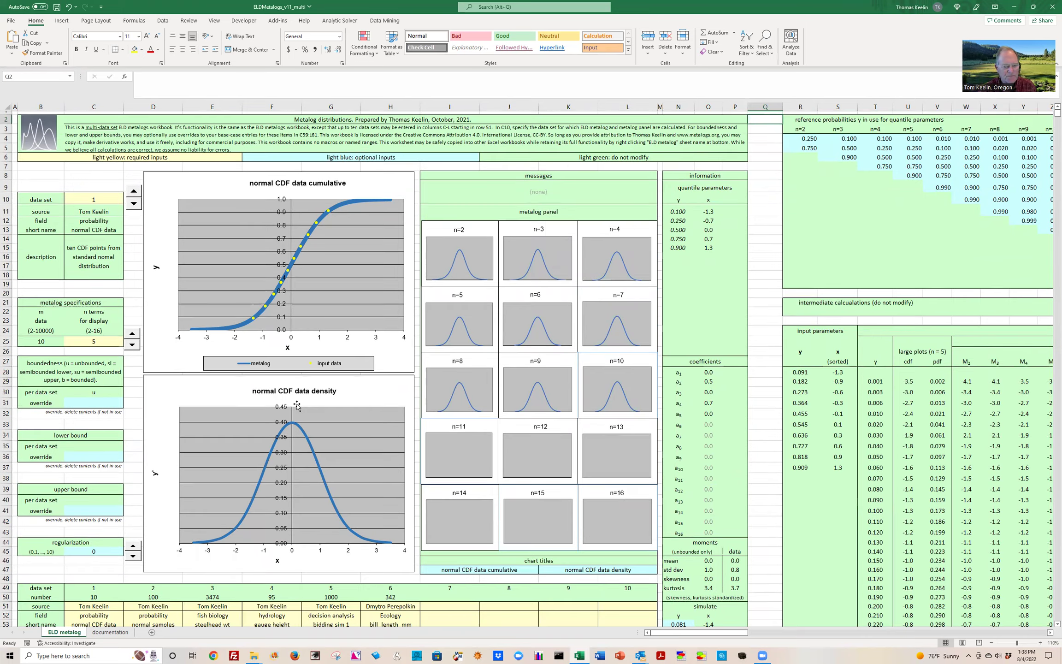
- Select data set 3 for the metalog and set the number of terms for display to 10
left_click(89, 199)
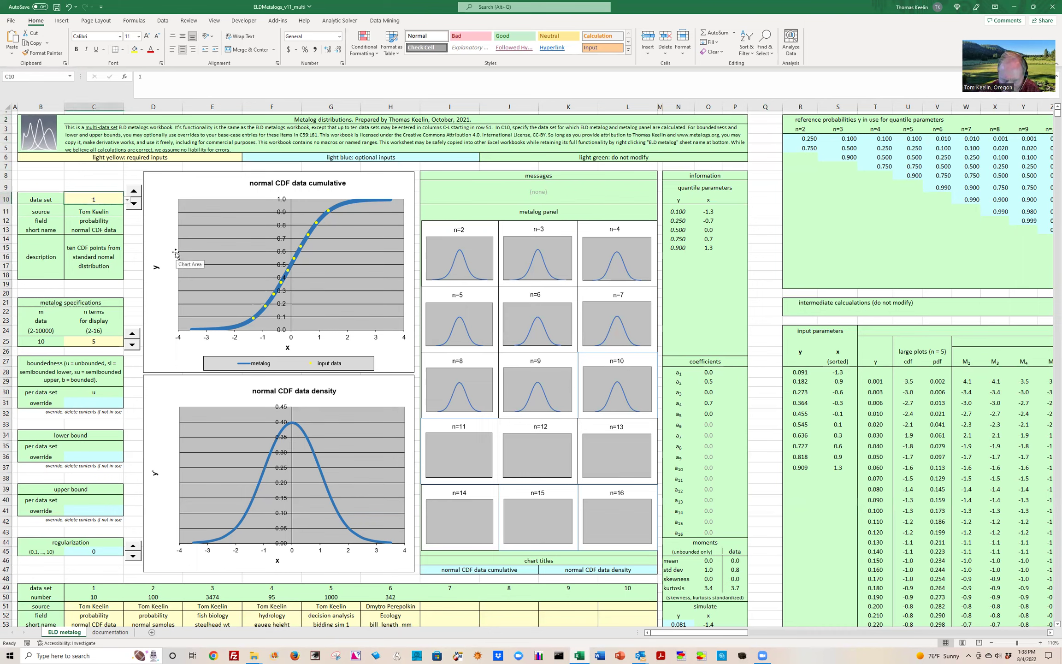
type("3")
key("Return")
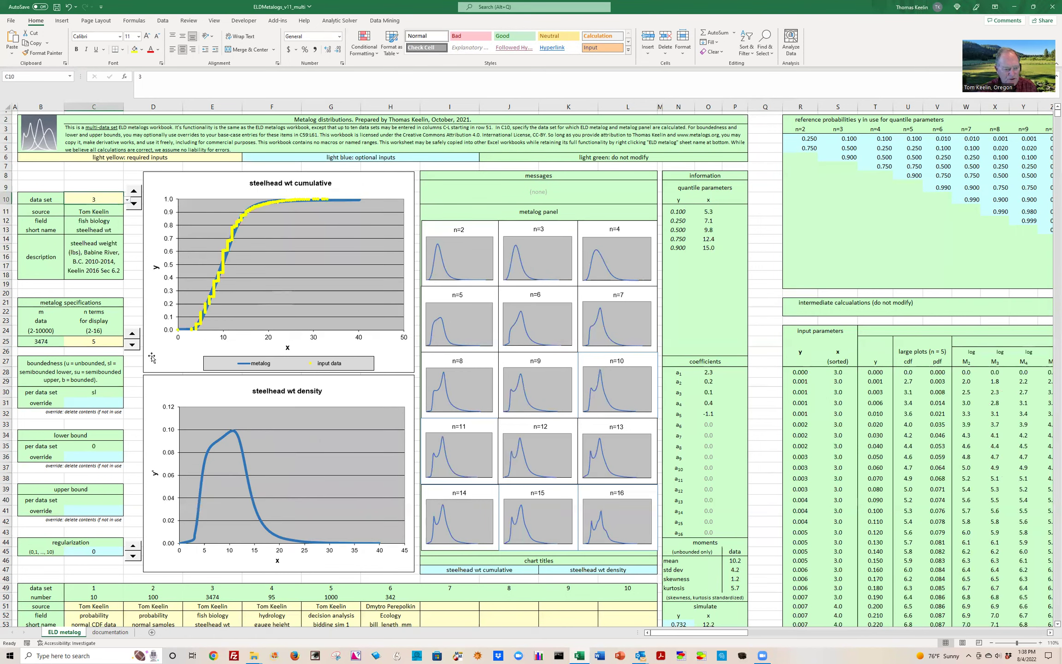
left_click(99, 342)
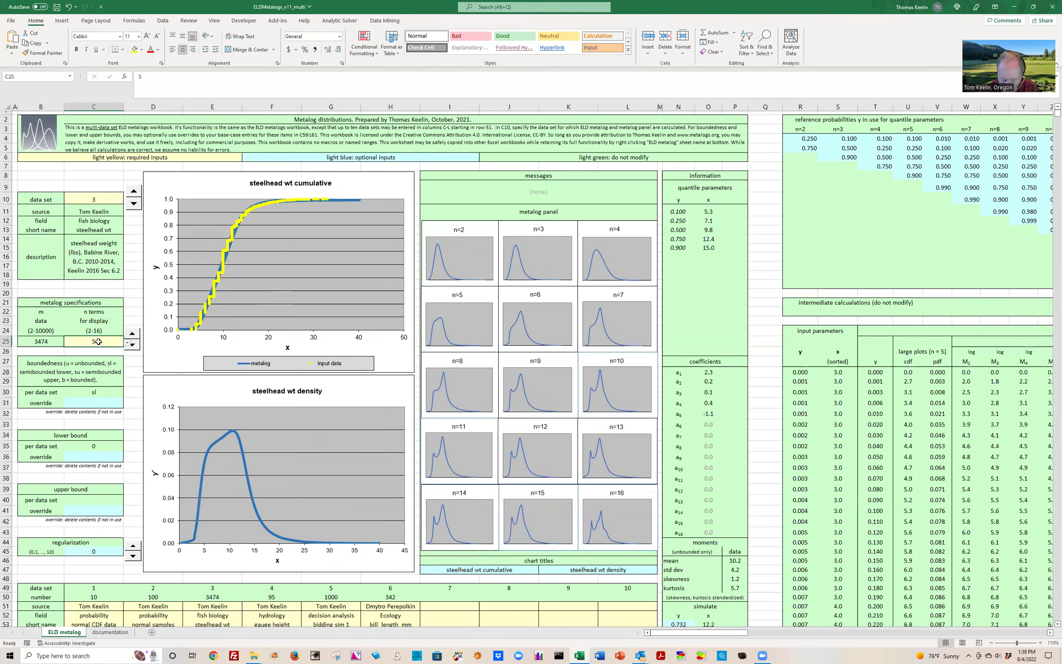
type("10")
key("Return")
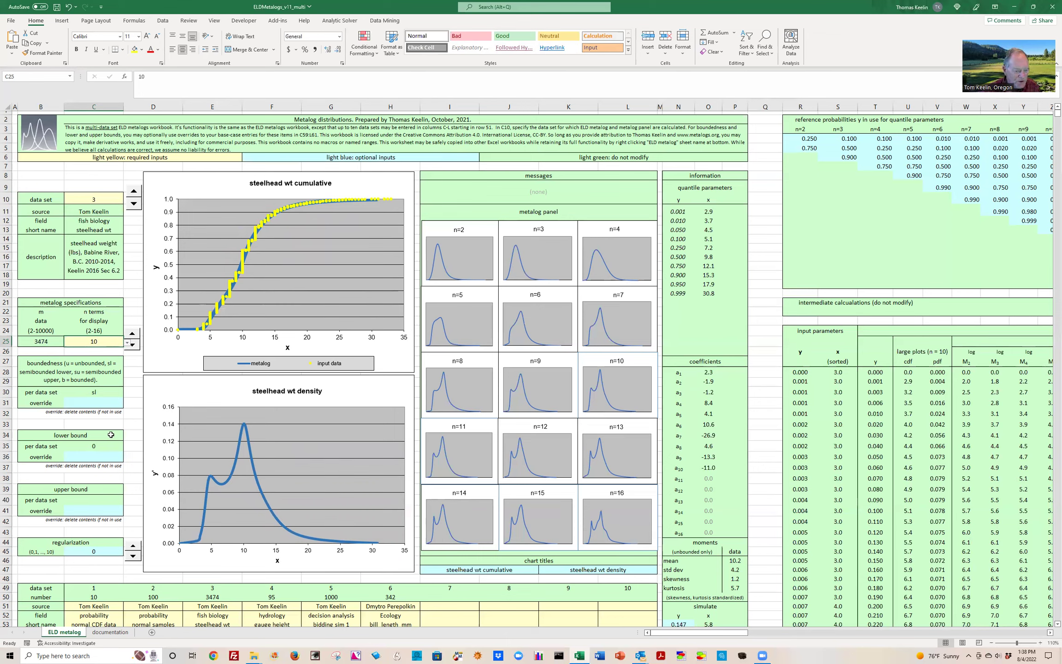
- Override the data set's boundedness with u for unbounded
left_click(100, 402)
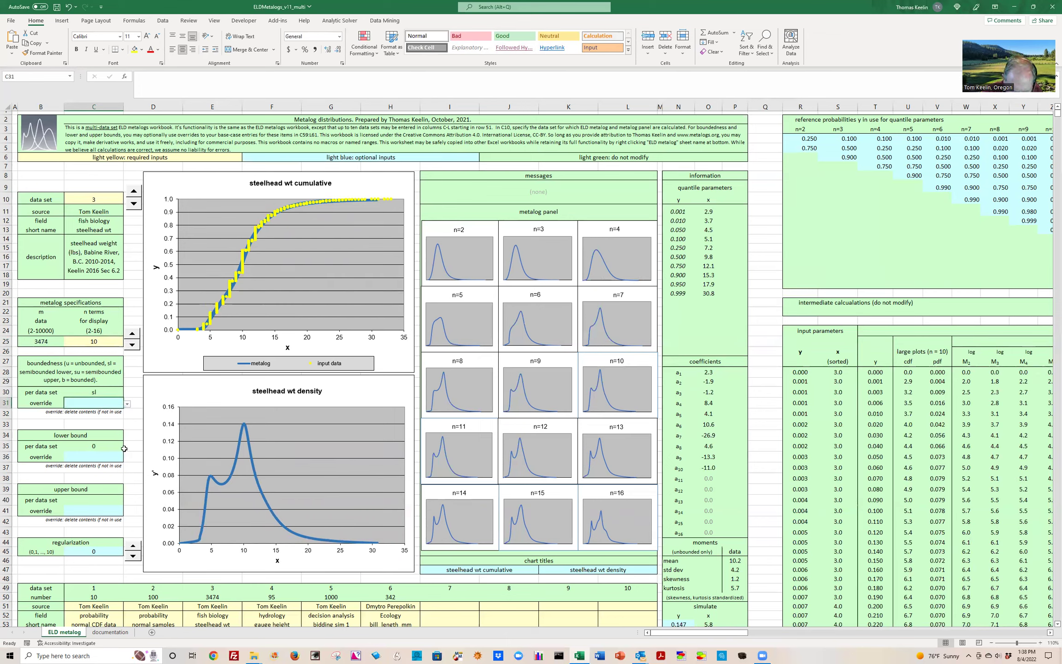
type("u")
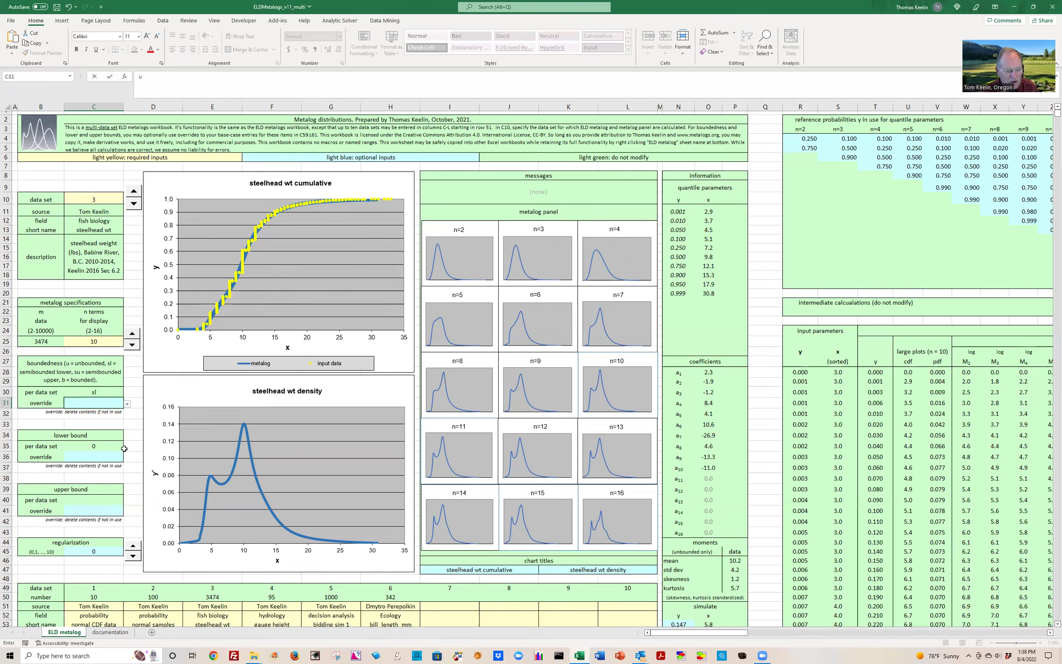
key("ctrl+Return")
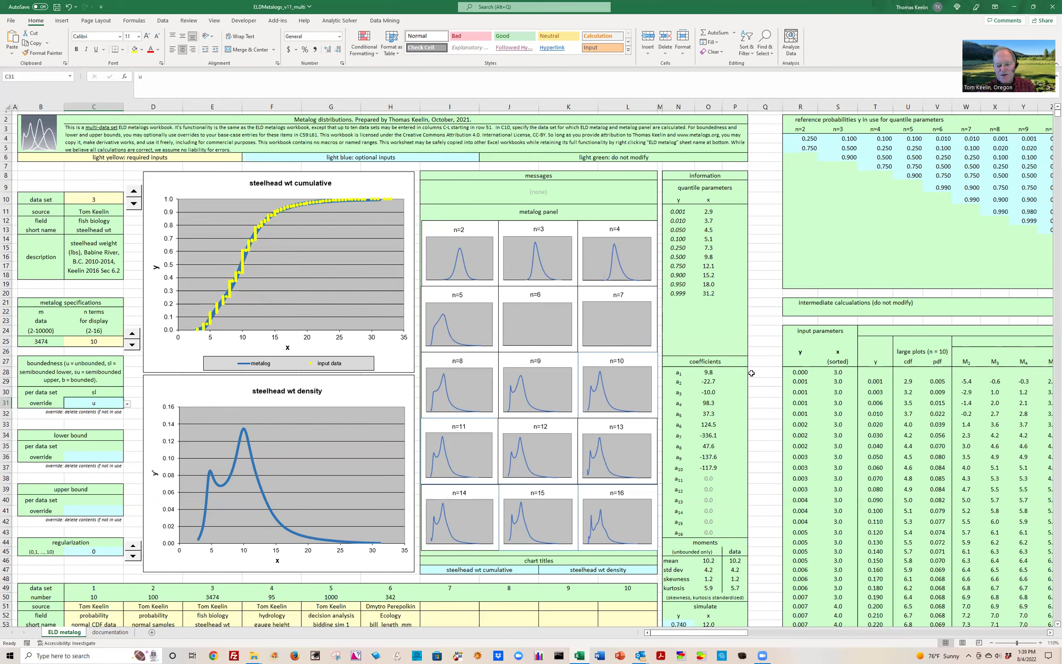
- Highlight the values of coefficients a1 through a10 in the information section to inspect them, and clear the selection
left_click_drag(709, 373, 704, 469)
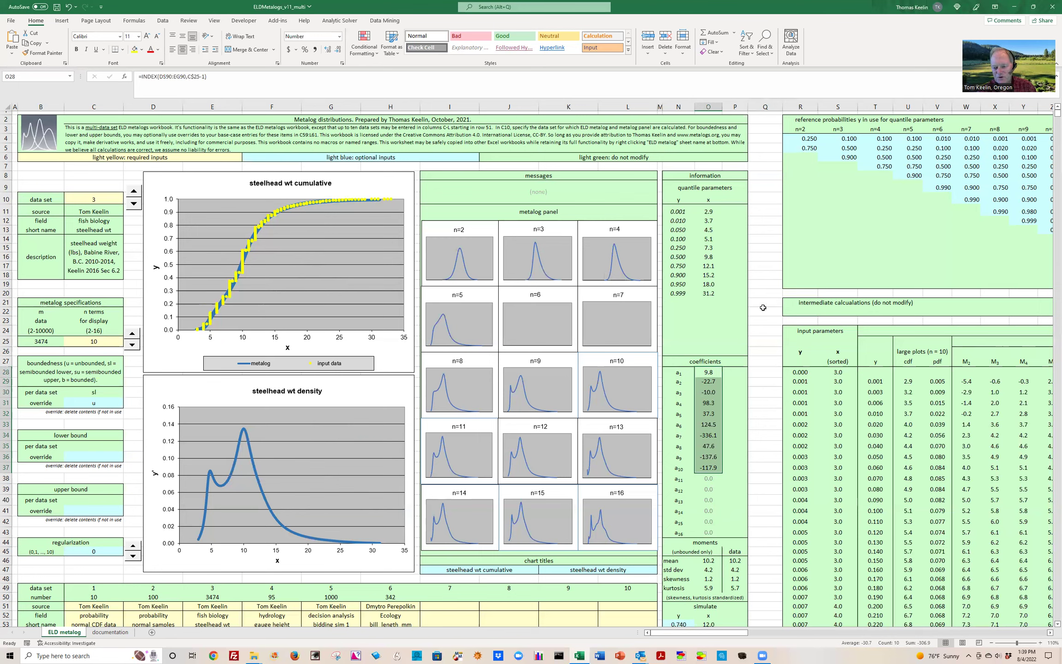
left_click(763, 287)
left_click(767, 301)
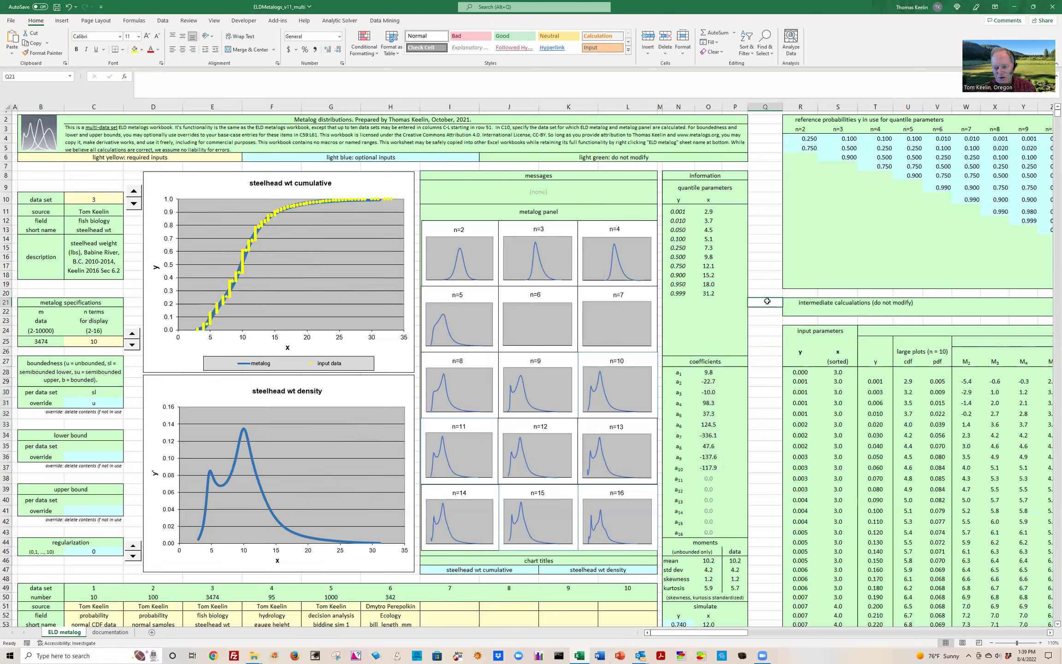
- Examine the a1 through a10 values for n = 10 in the coefficients table within the intermediate calculations
key("Right")
key("Right")
key("Right")
key("Right")
key("Right")
key("Right")
key("Right")
key("Right")
key("Right")
key("Right")
key("Right")
key("Right")
key("Right")
key("Right")
key("Right")
key("Right")
key("Right")
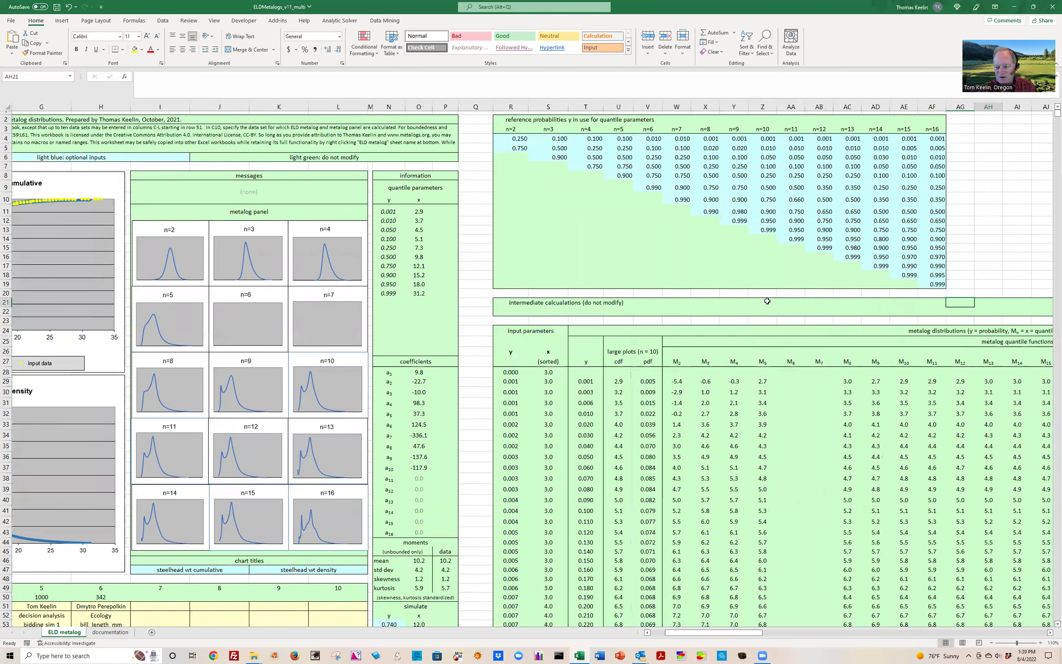
key("Right")
key("Right")
key("Right")
key("Right")
key("Right")
key("Right")
key("Right")
key("Right")
key("Right")
key("Right")
key("Right")
key("Right")
key("Right")
key("Right")
key("Right")
key("Right")
key("Right")
key("Right")
key("Right")
key("Right")
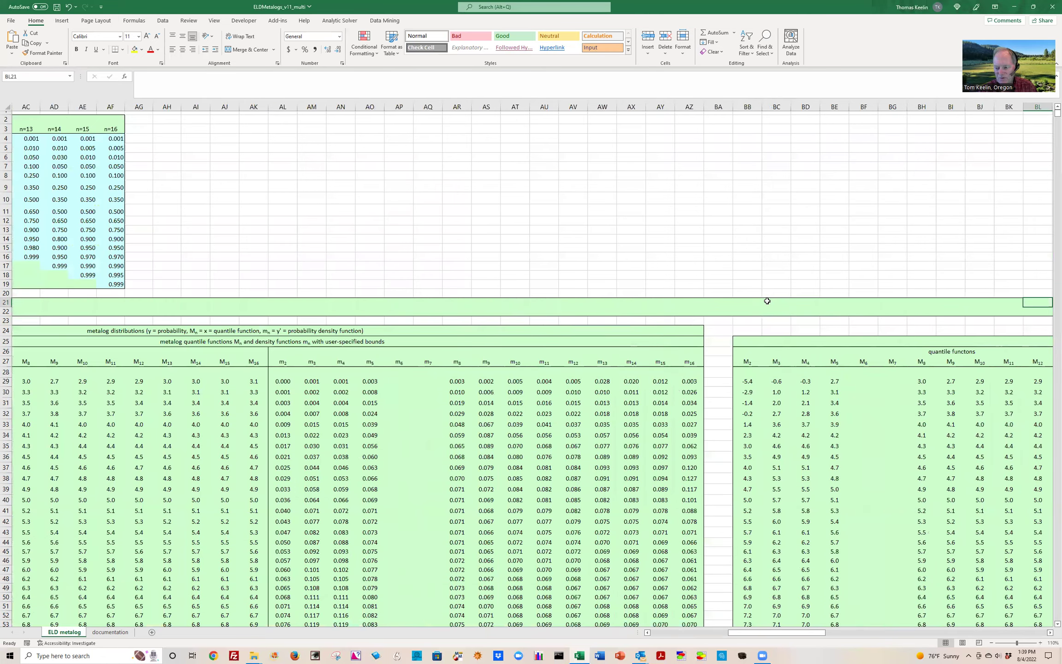
key("Right")
key("Right")
key("Right")
key("Right")
key("Right")
key("Right")
key("Right")
key("Right")
key("Right")
key("Right")
key("Right")
key("Right")
key("Right")
key("Right")
key("Right")
key("Right")
key("Right")
key("Right")
key("Right")
key("Right")
key("Right")
key("Right")
key("Right")
key("Right")
key("Right")
key("Right")
key("Right")
key("Right")
key("Right")
key("Right")
key("Right")
key("Right")
key("Right")
key("Right")
key("Right")
key("Right")
key("Right")
key("Right")
key("Right")
key("Right")
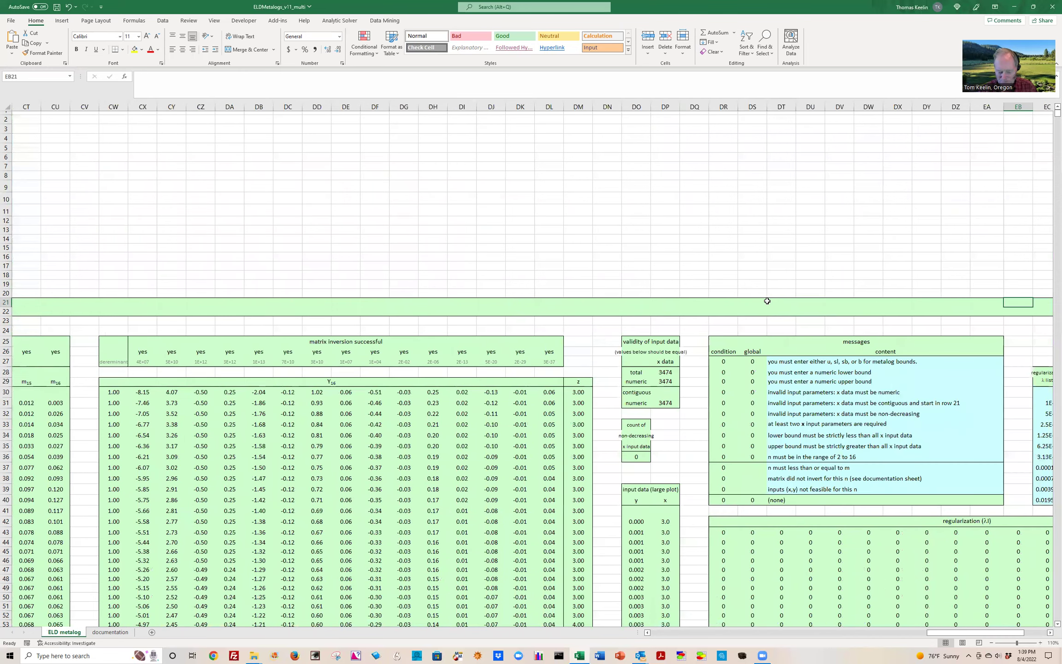
key("Right")
key("Right")
key("Down")
key("Down")
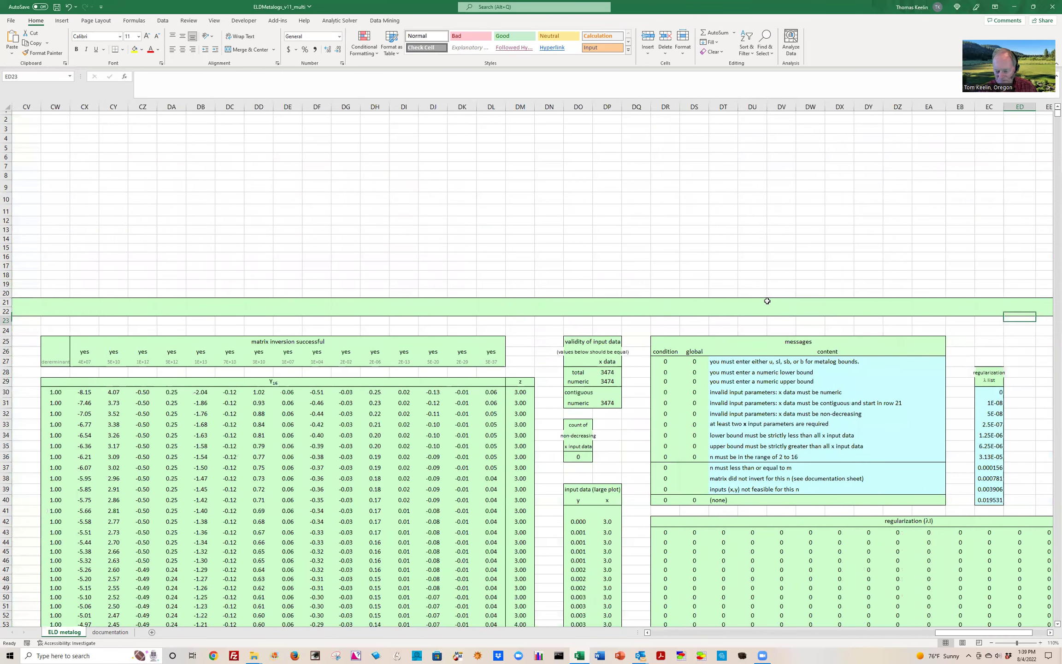
key("Down")
key("Down")
key("Down")
key("Down")
key("Down")
key("Down")
key("Down")
key("Down")
key("Down")
key("Down")
key("Down")
key("Down")
key("Down")
key("Down")
key("Down")
key("Down")
key("Down")
key("Down")
key("Down")
key("Down")
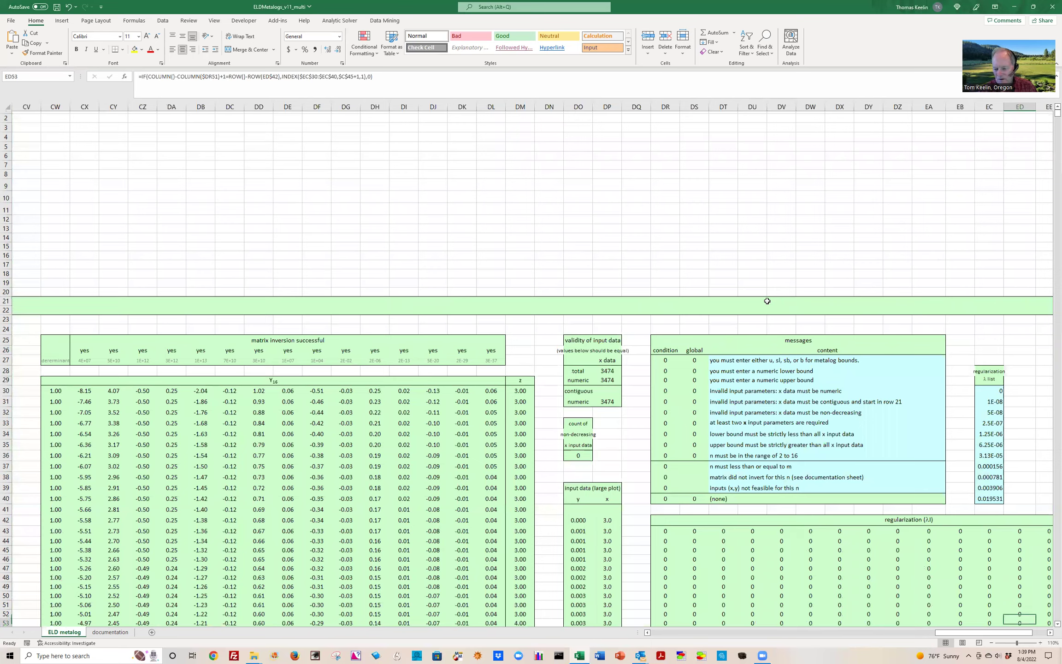
key("Down")
key("Down")
key("Down")
key("Down")
key("Down")
key("Down")
key("Down")
key("Down")
key("Down")
key("Down")
key("Down")
key("Down")
key("Down")
key("Down")
key("Down")
key("Down")
key("Down")
key("Down")
key("Down")
key("Down")
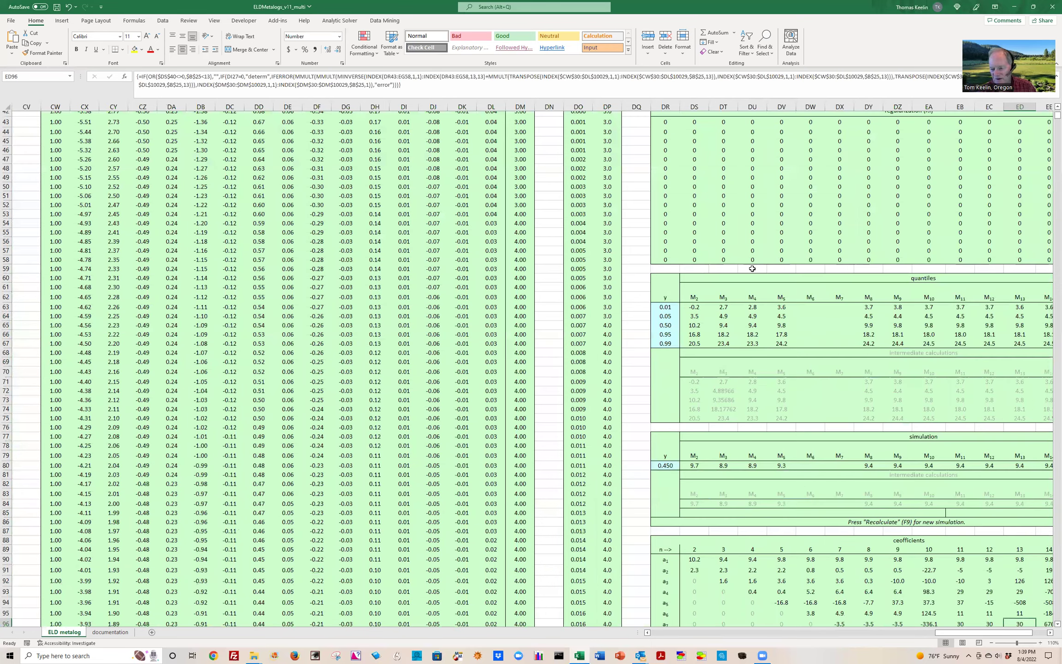
key("Down")
key("Down")
key("Down")
key("Down")
key("Down")
key("Down")
key("Down")
key("Down")
key("Down")
key("Down")
key("Down")
key("Down")
key("Down")
key("Down")
key("Down")
key("Down")
key("Down")
key("Down")
left_click_drag(926, 368, 922, 466)
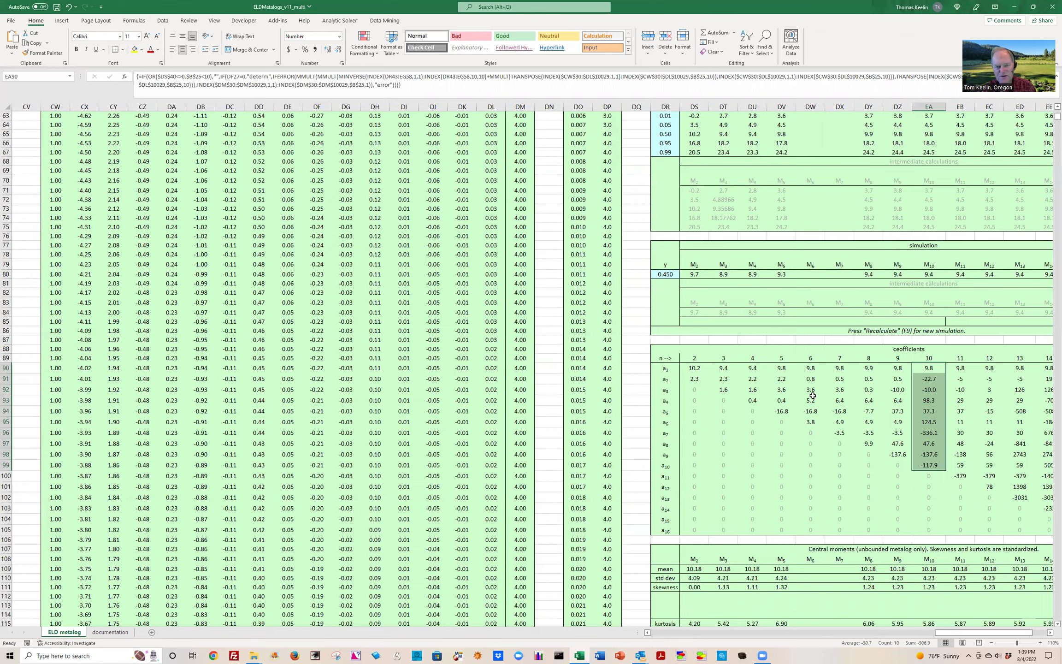
left_click(551, 256)
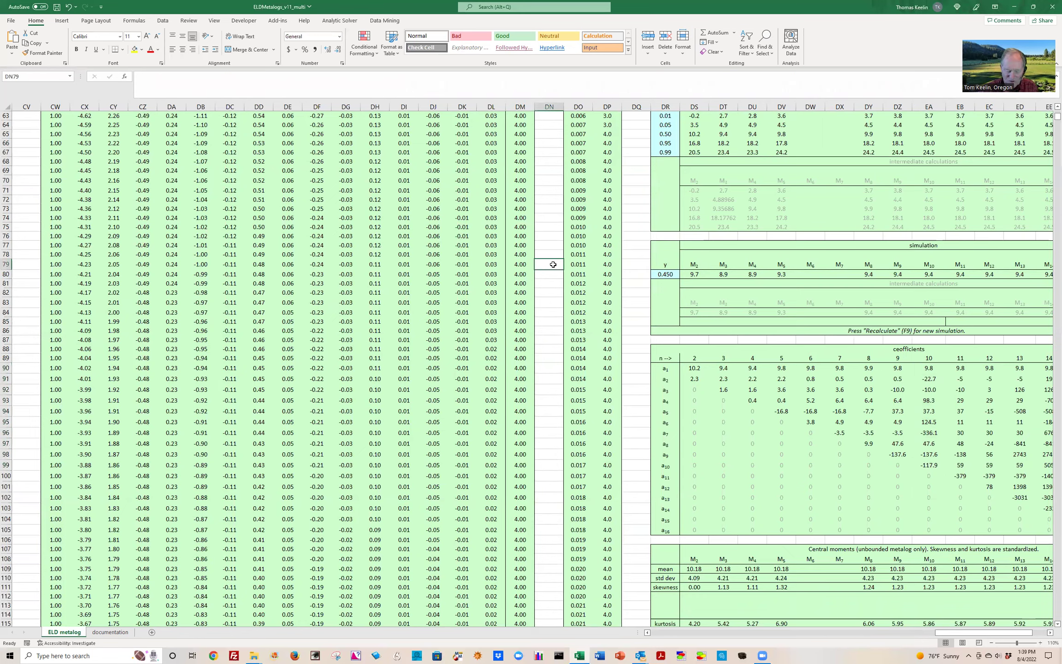
- Highlight the first 20 values of the z column beside the Y16 matrix in the intermediate calculations
key("Up")
key("Up")
key("Up")
key("Up")
key("Up")
key("Up")
key("Up")
key("Up")
key("Up")
key("Up")
key("Up")
key("Up")
key("Up")
key("Up")
key("Up")
key("Up")
key("Up")
key("Up")
key("Up")
key("Up")
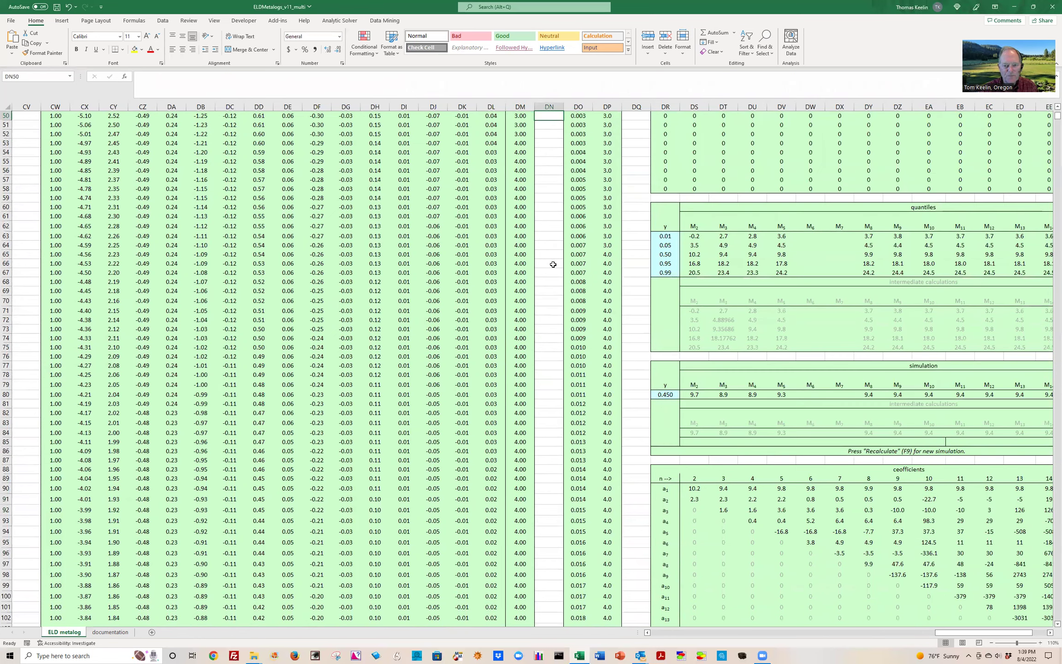
key("ctrl+Up")
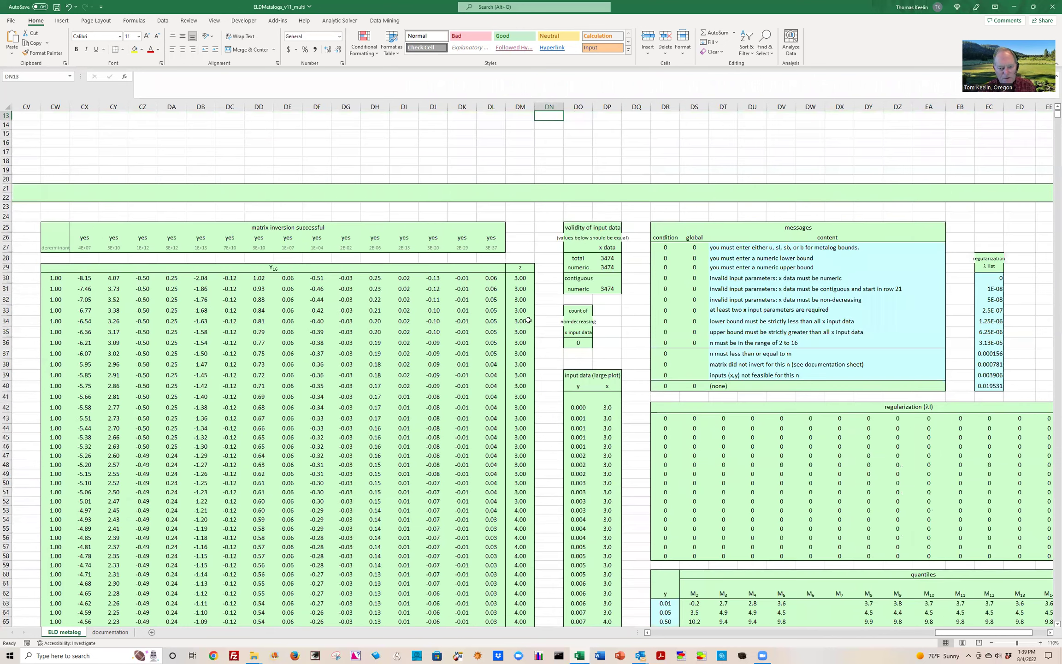
scroll(524, 325, "up", 2)
left_click_drag(525, 325, 519, 517)
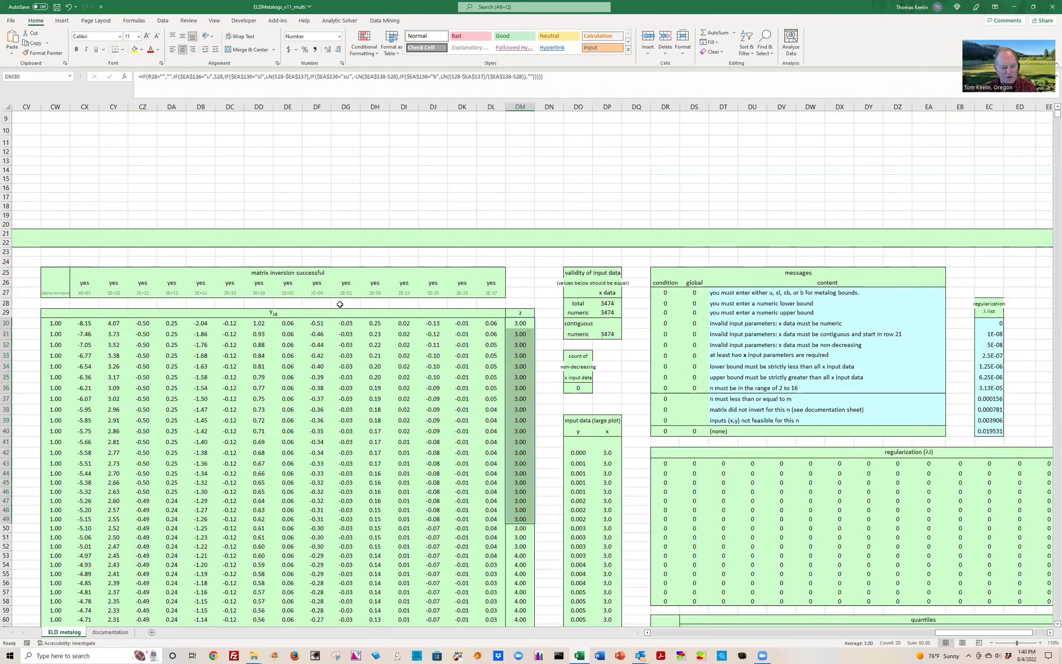
- Inspect the cell formulas across the first row of the Y16 matrix, from its first column to its last
left_click(60, 323)
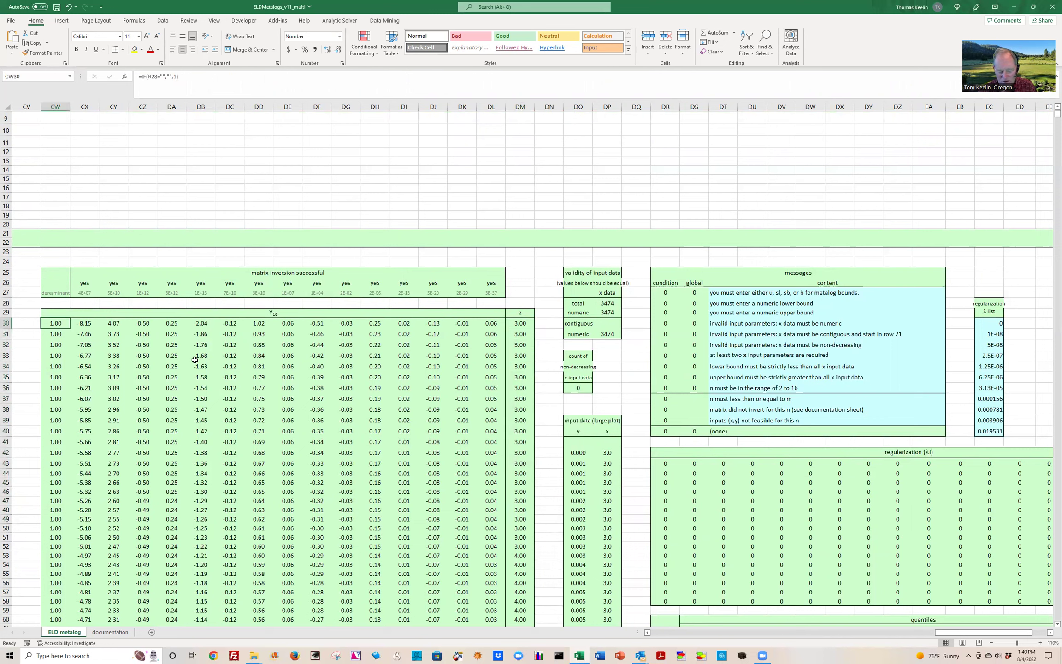
key("Right")
key("Right")
key("Right")
key("Right")
key("Right")
key("Right")
key("Right")
key("Right")
key("Right")
key("Right")
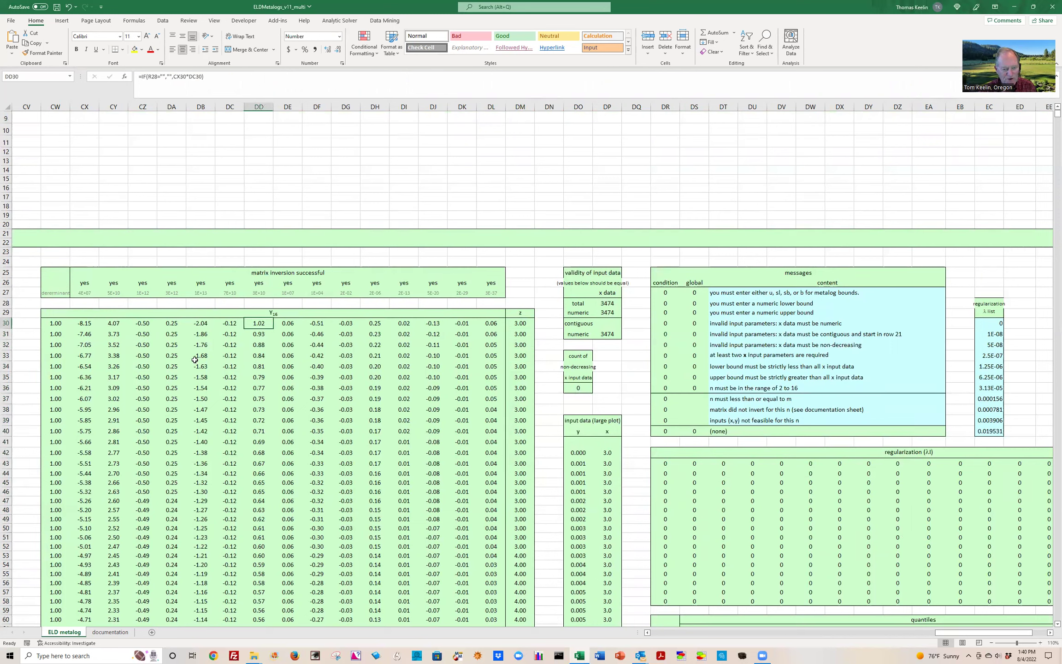
key("Right")
key("Right")
key("Right")
key("Right")
key("Right")
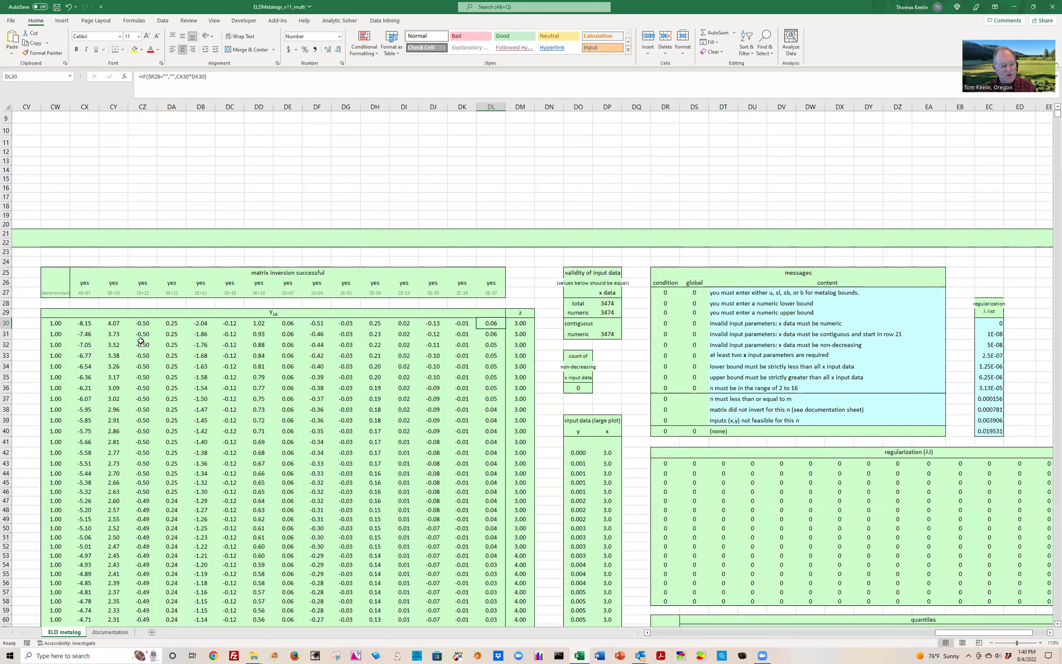
- Highlight the first six rows across all 16 columns of the Y16 matrix, followed by the first z values
left_click(50, 324)
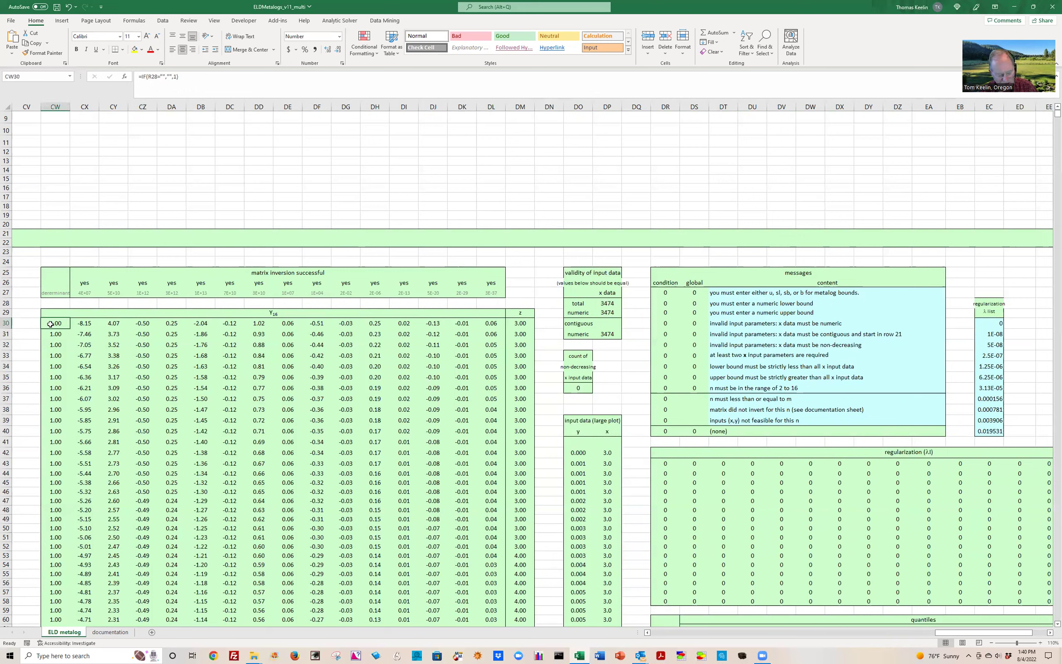
key("shift+Right")
key("shift+Right")
key("shift+Right")
key("shift+Right")
key("shift+Right")
key("shift+Right")
key("shift+Right")
key("shift+Right")
key("shift+Right")
key("shift+Right")
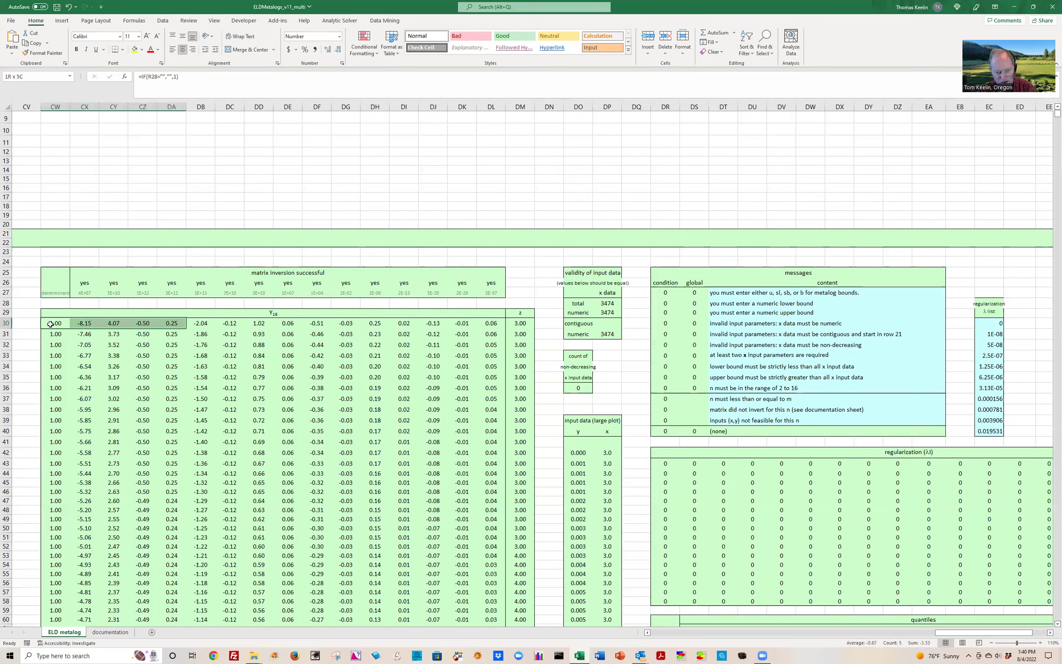
key("shift+Right")
key("shift+Right")
key("shift+Right")
key("shift+Right")
key("shift+Right")
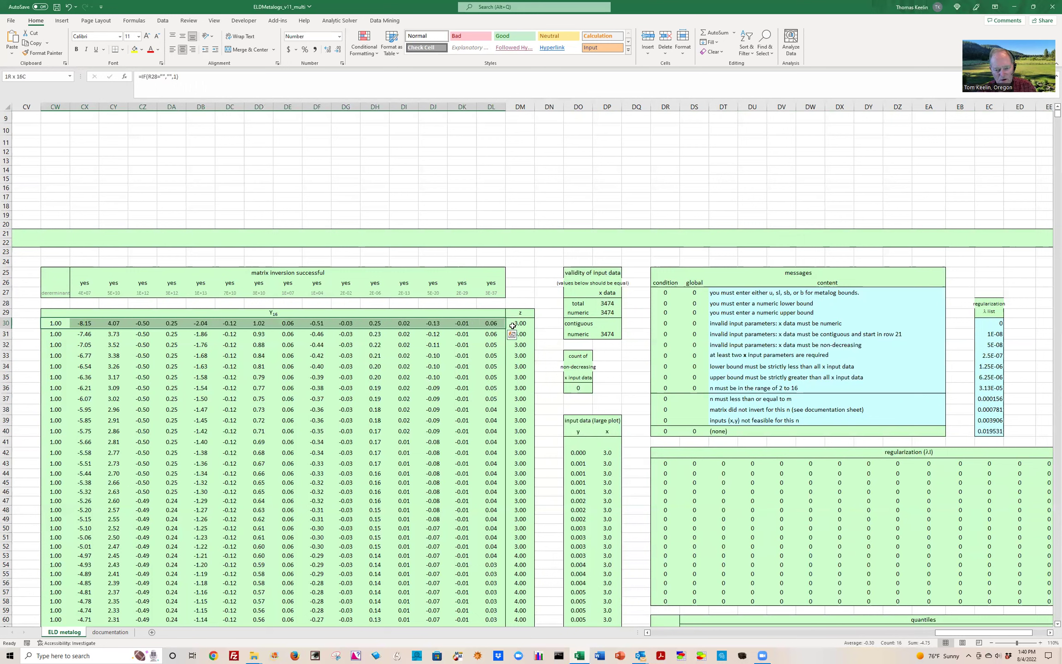
key("shift+Down")
key("shift+Down")
key("shift+Down")
key("shift+Down")
key("shift+Down")
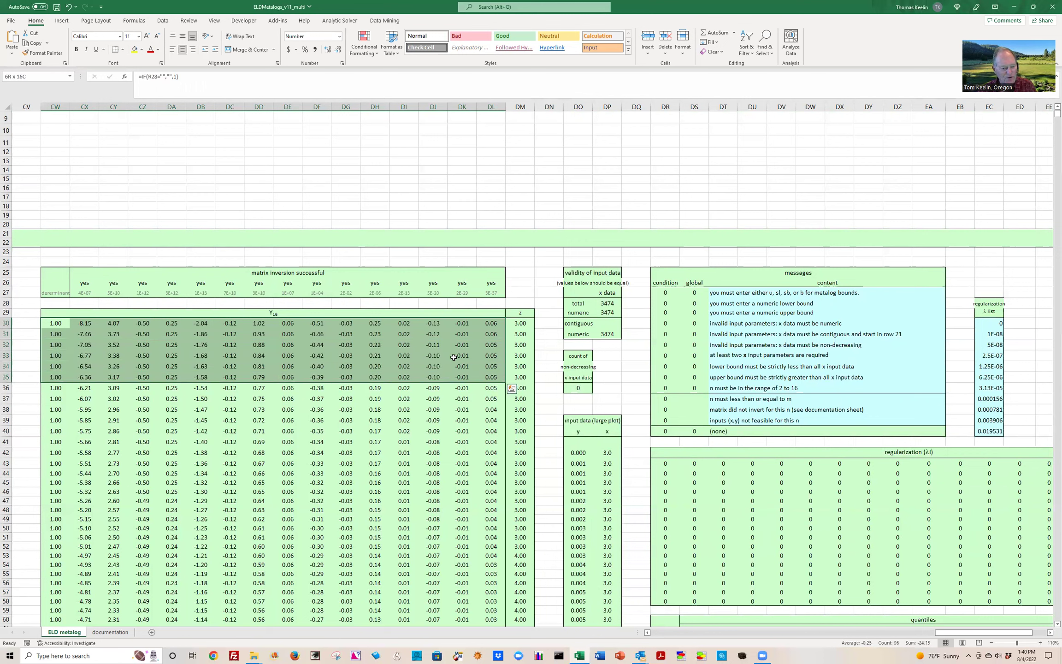
left_click_drag(523, 323, 521, 336)
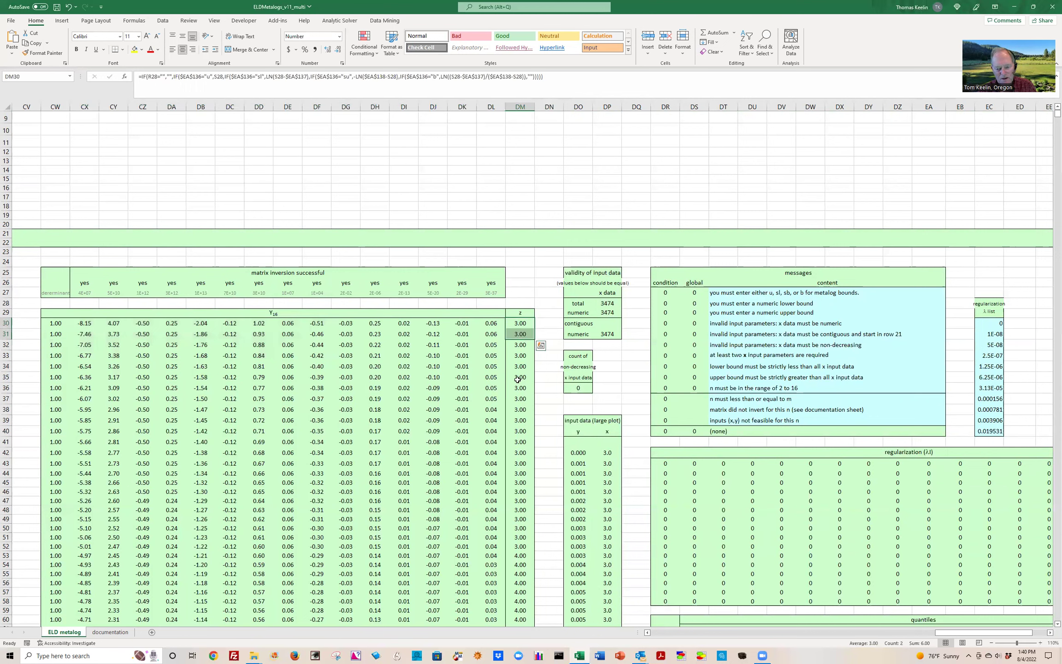
left_click(521, 322)
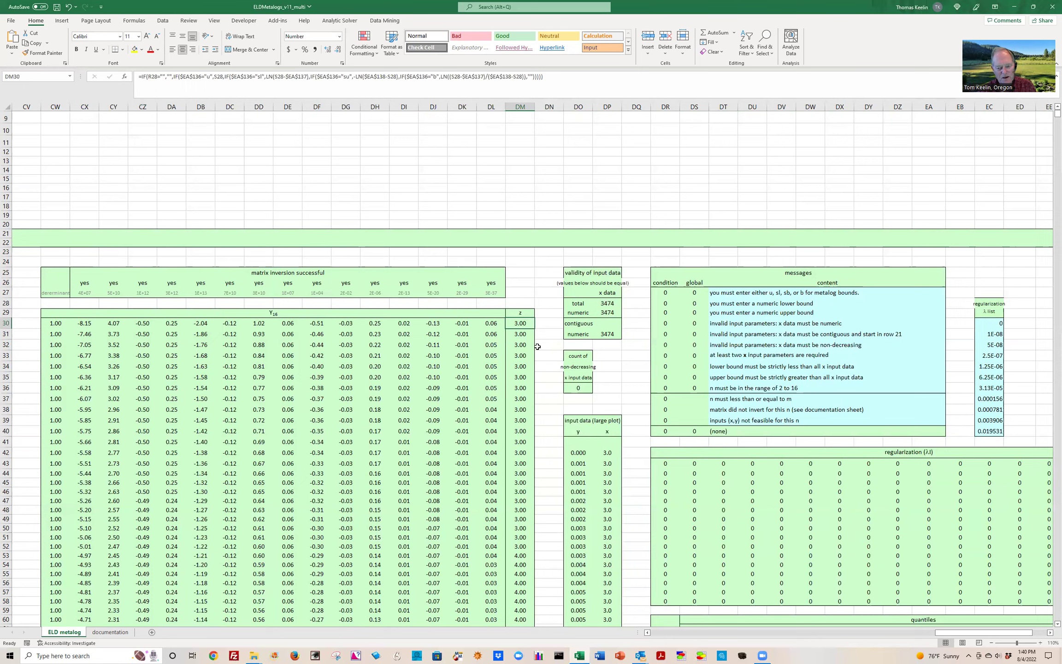
- Inspect the matrix formula and its referenced ranges for a1 at n = 10 in the coefficients table, leaving it unedited
scroll(545, 350, "down", 7)
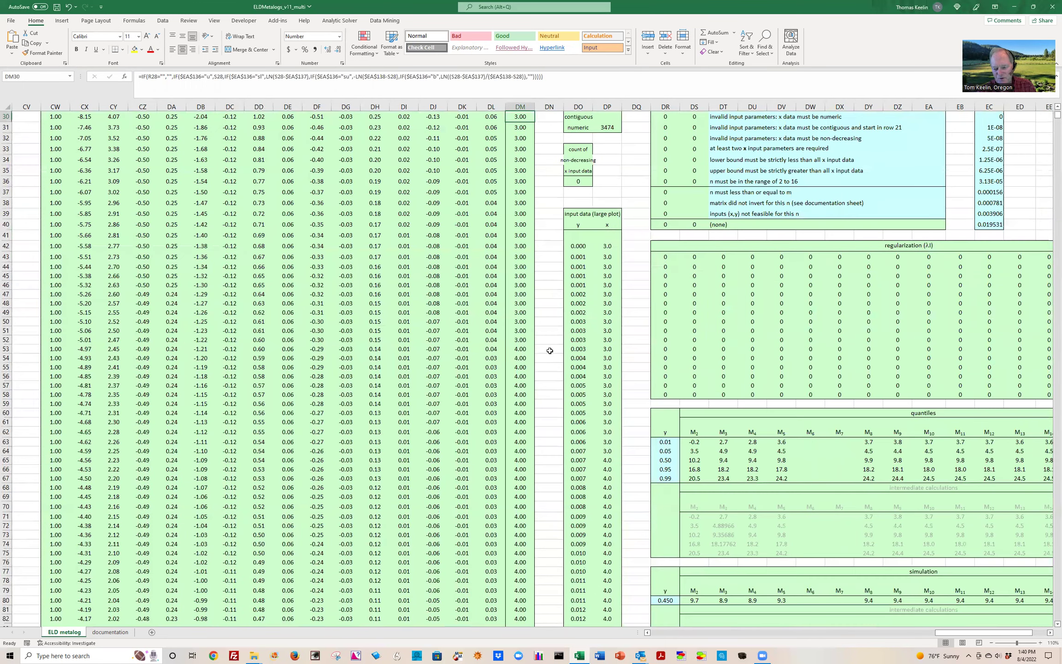
scroll(919, 384, "down", 11)
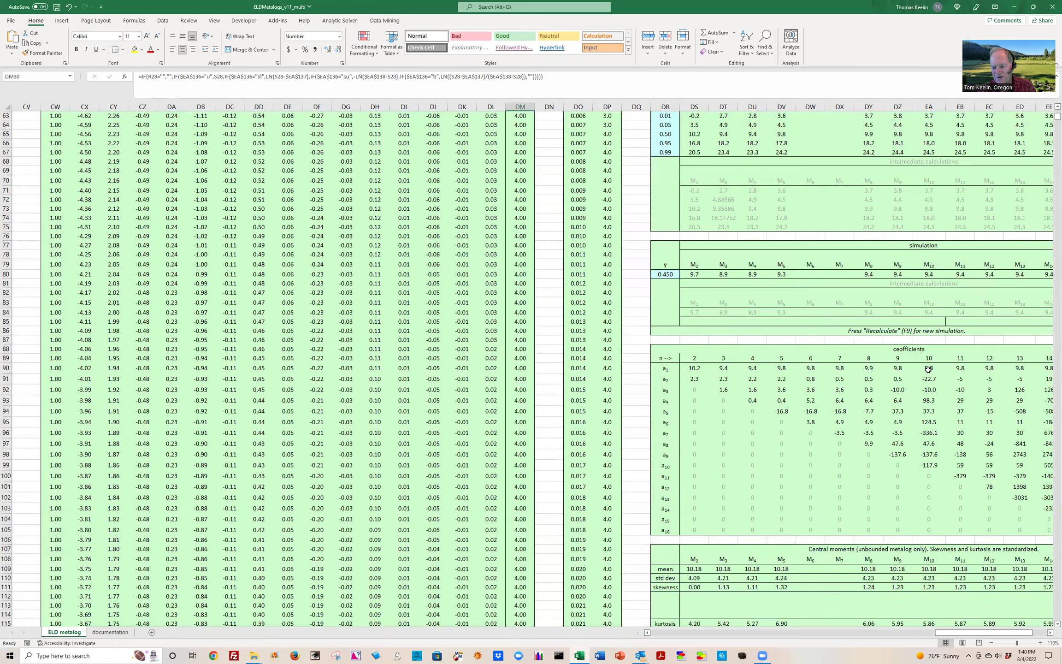
left_click(929, 369)
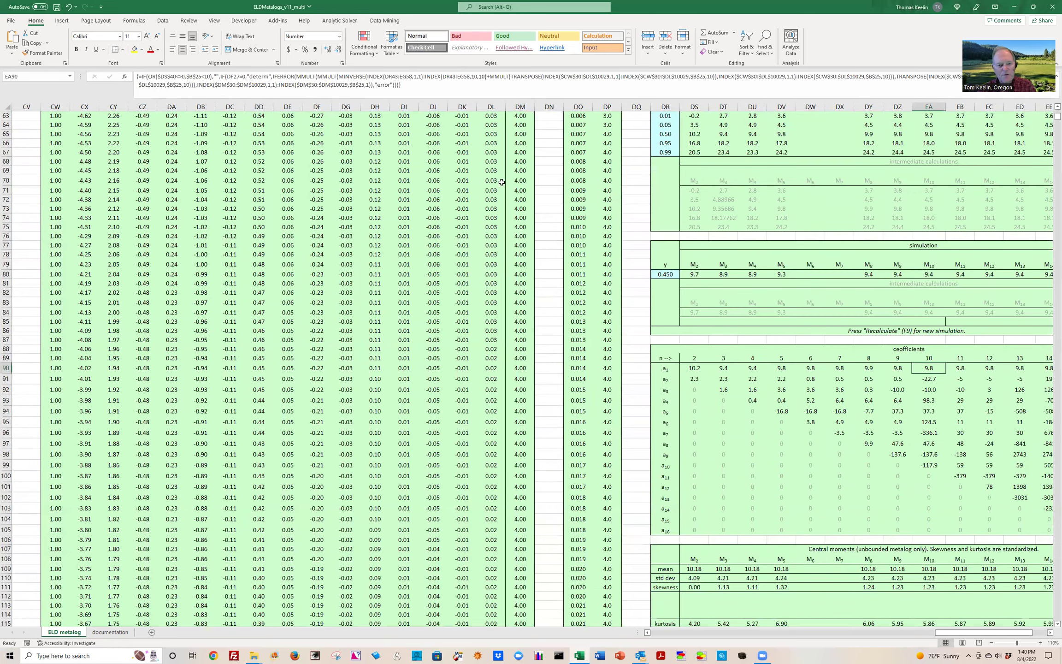
left_click(428, 87)
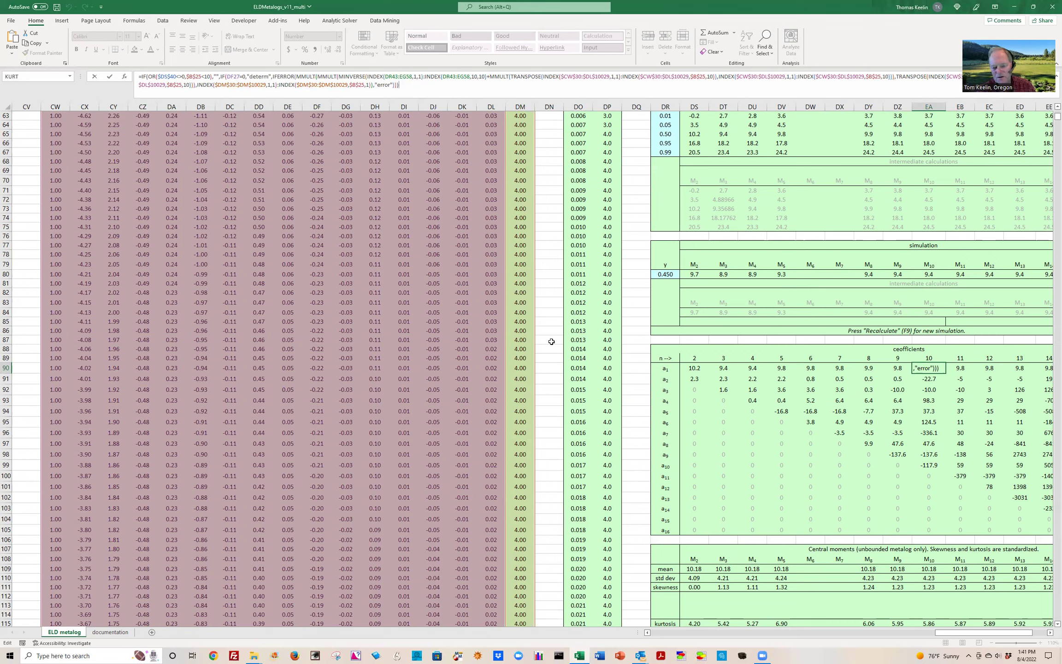
key("Return")
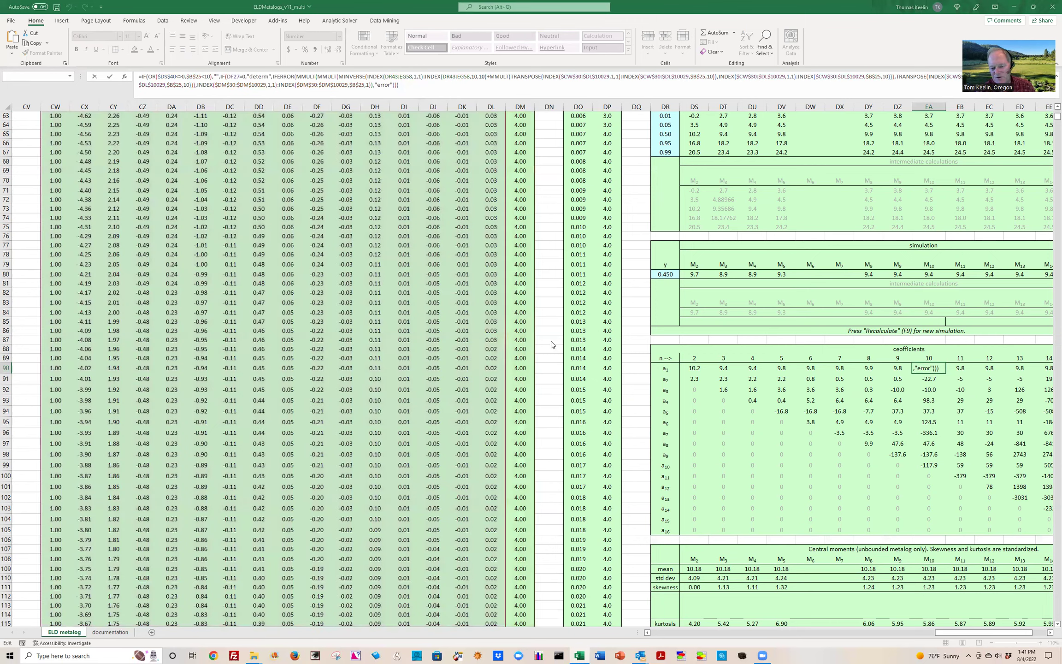
key("Escape")
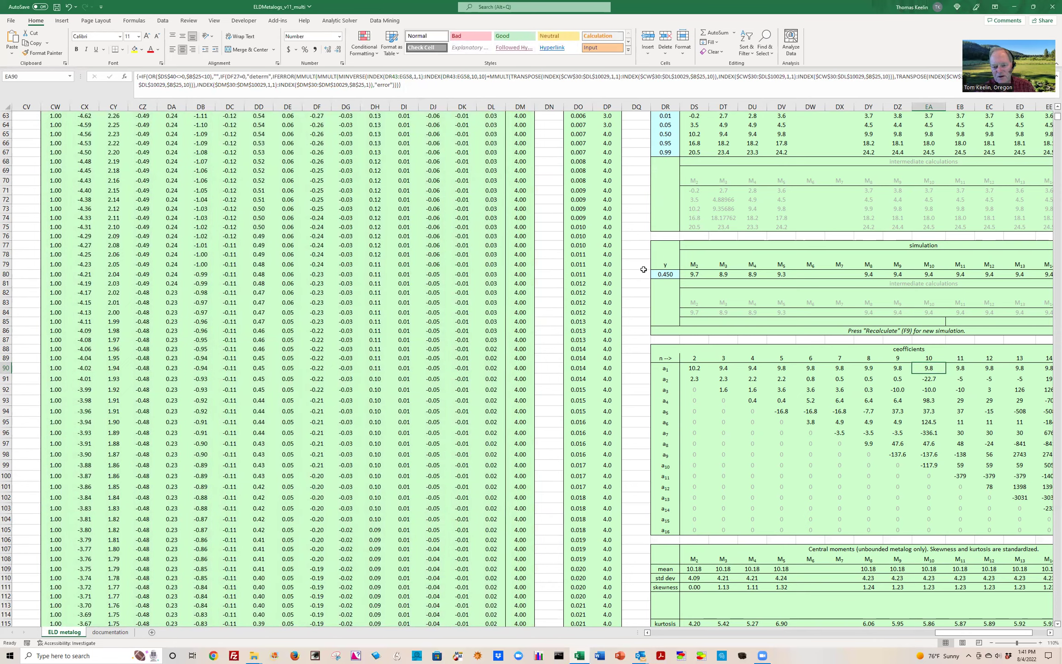
- Highlight the whole row of yes/no results under matrix inversion successful
scroll(648, 267, "up", 3)
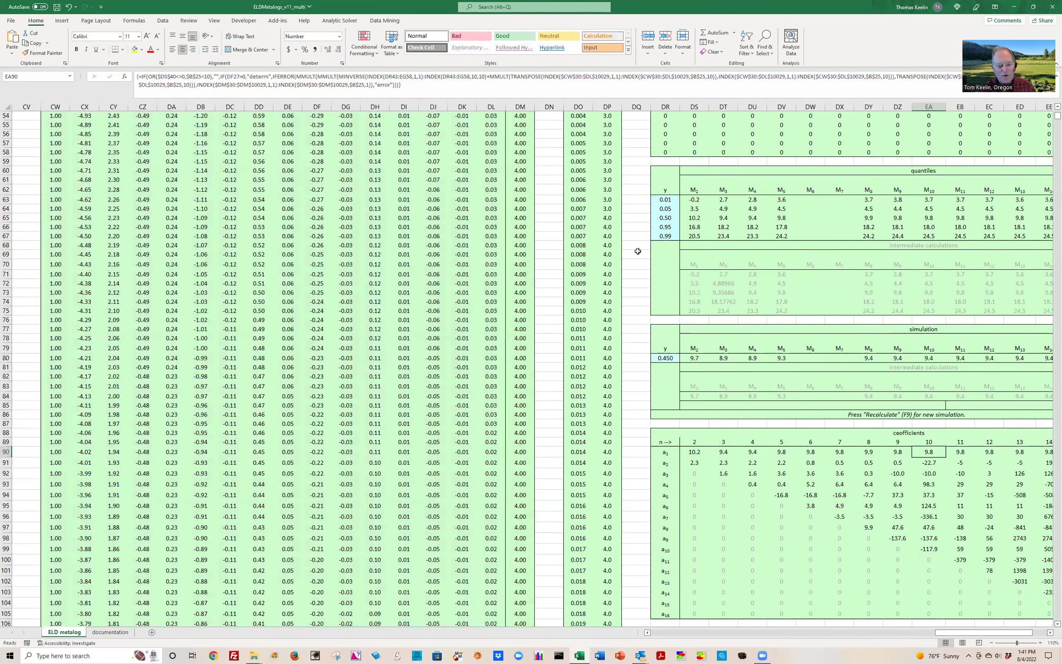
scroll(543, 272, "up", 17)
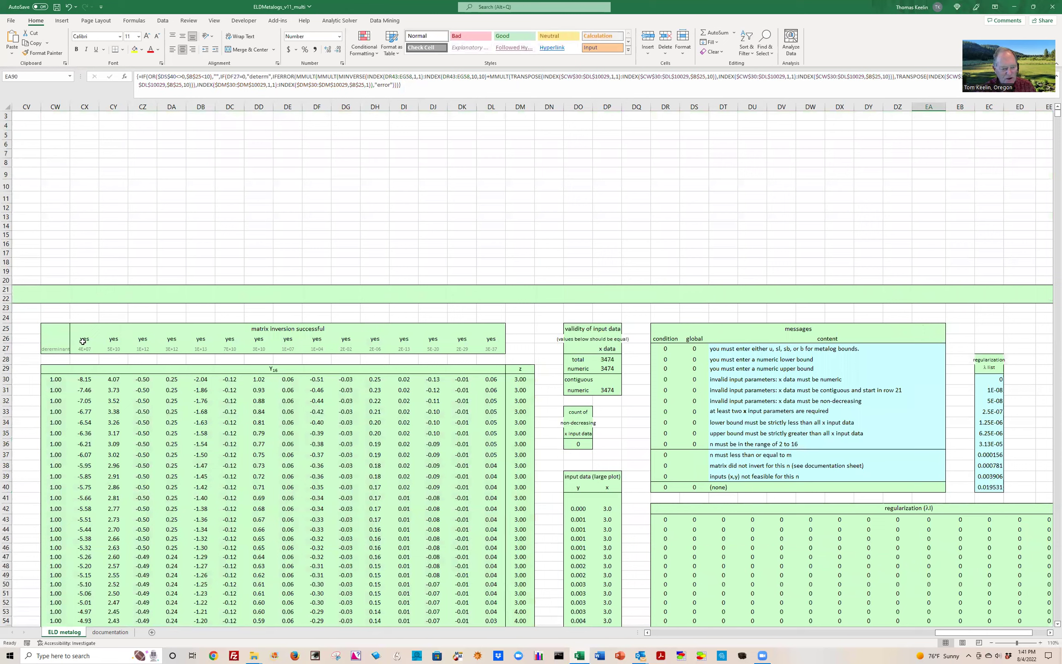
left_click_drag(84, 339, 496, 341)
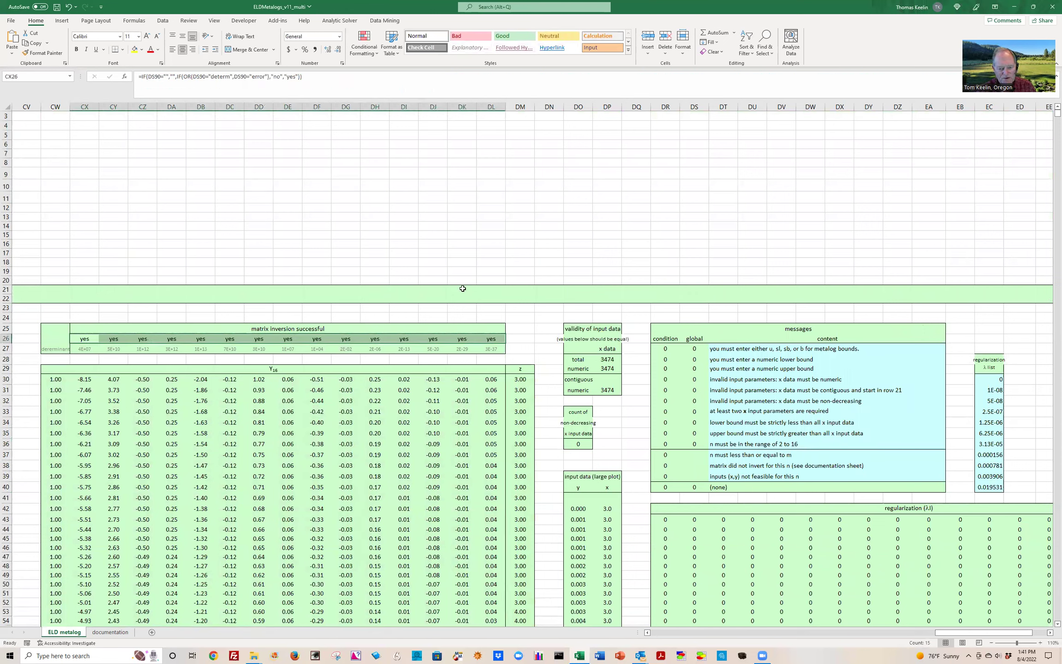
- Find the feasibility requirement table and inspect the formula of the first m2 density value
left_click(432, 270)
key("Left")
key("Left")
key("Left")
key("Left")
key("Left")
key("Left")
key("Left")
key("Left")
key("Left")
key("Left")
key("Left")
key("Left")
key("Left")
key("Left")
key("Left")
key("Left")
key("Left")
key("Left")
key("Left")
key("Left")
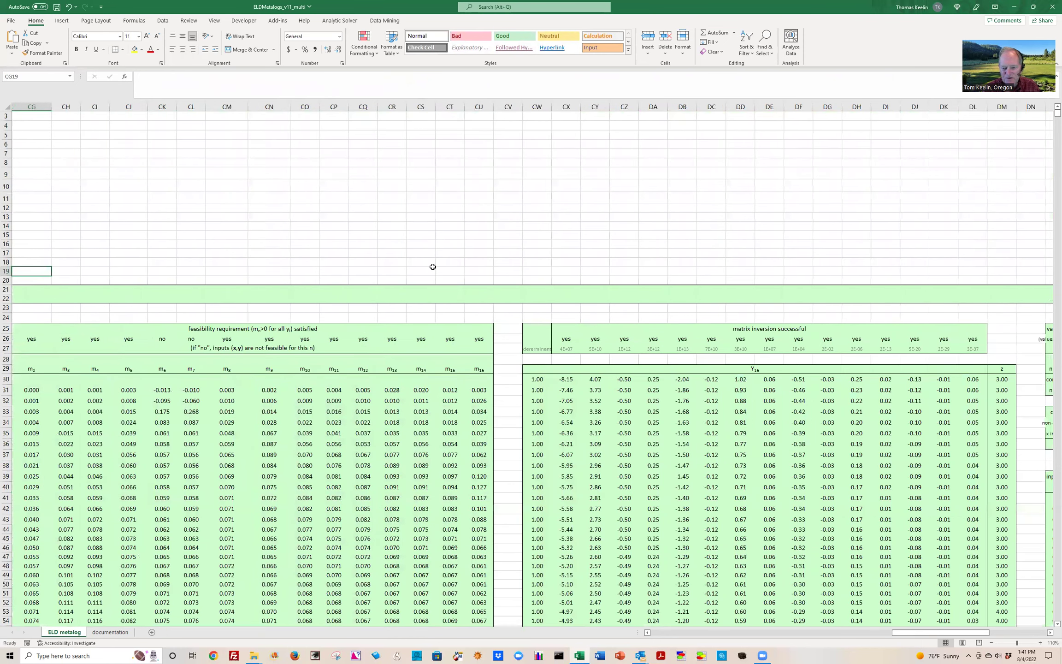
key("Left")
key("Left")
key("Left")
key("Left")
key("Left")
key("Left")
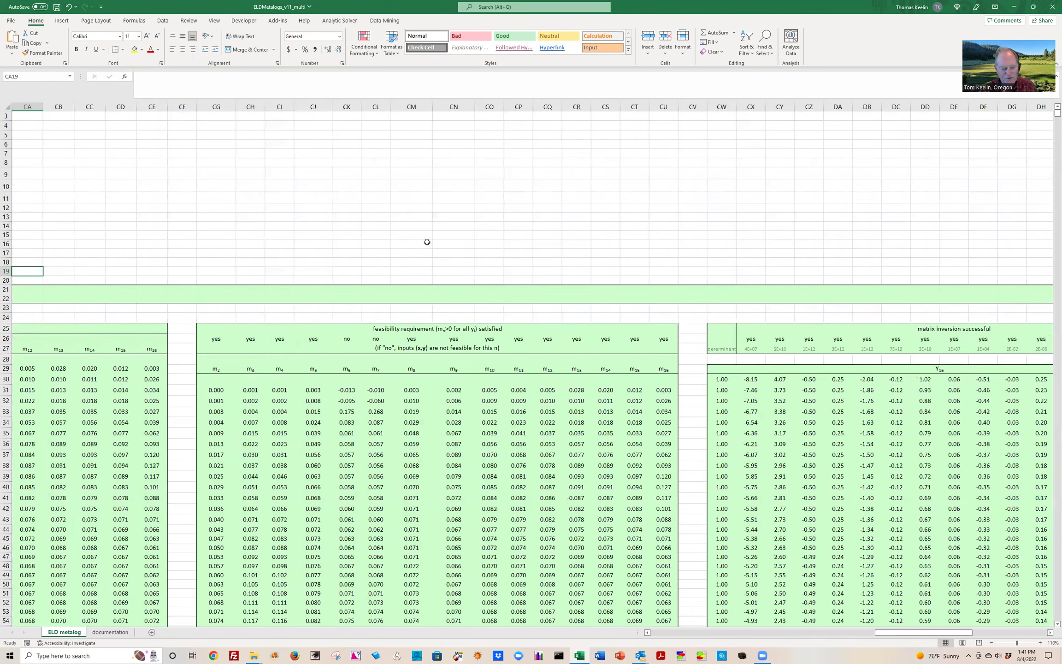
scroll(408, 219, "down", 2)
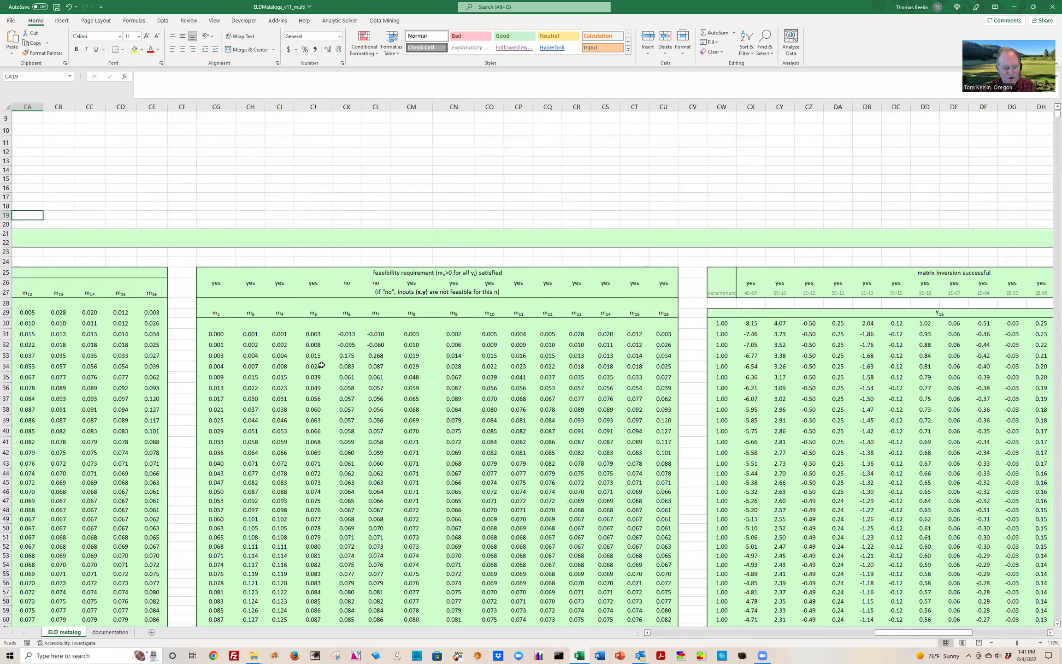
left_click(222, 335)
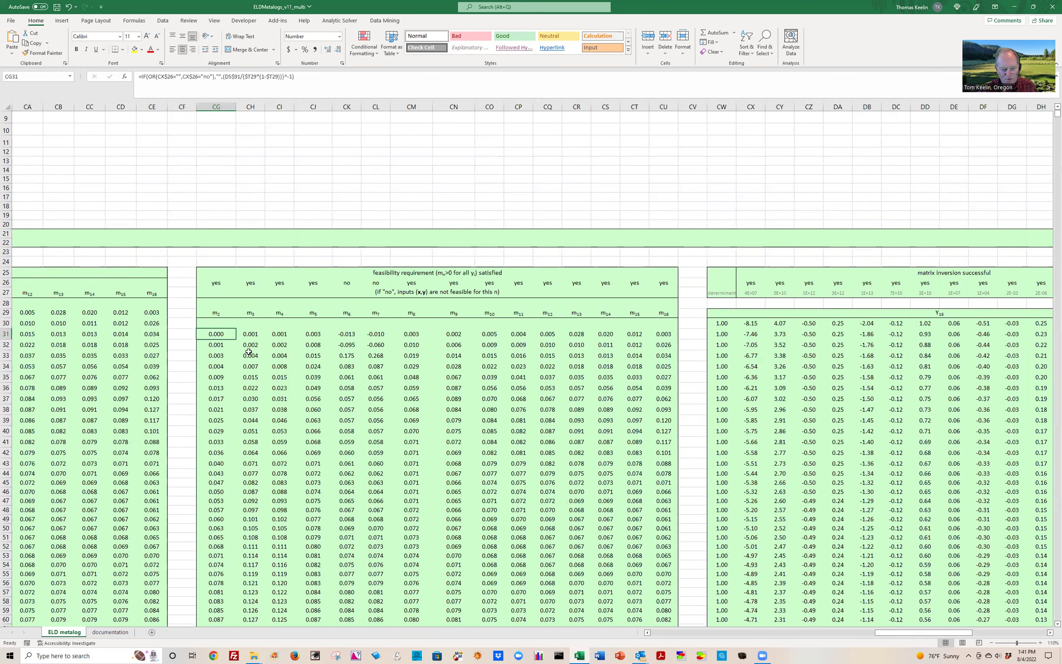
key("Up")
key("Up")
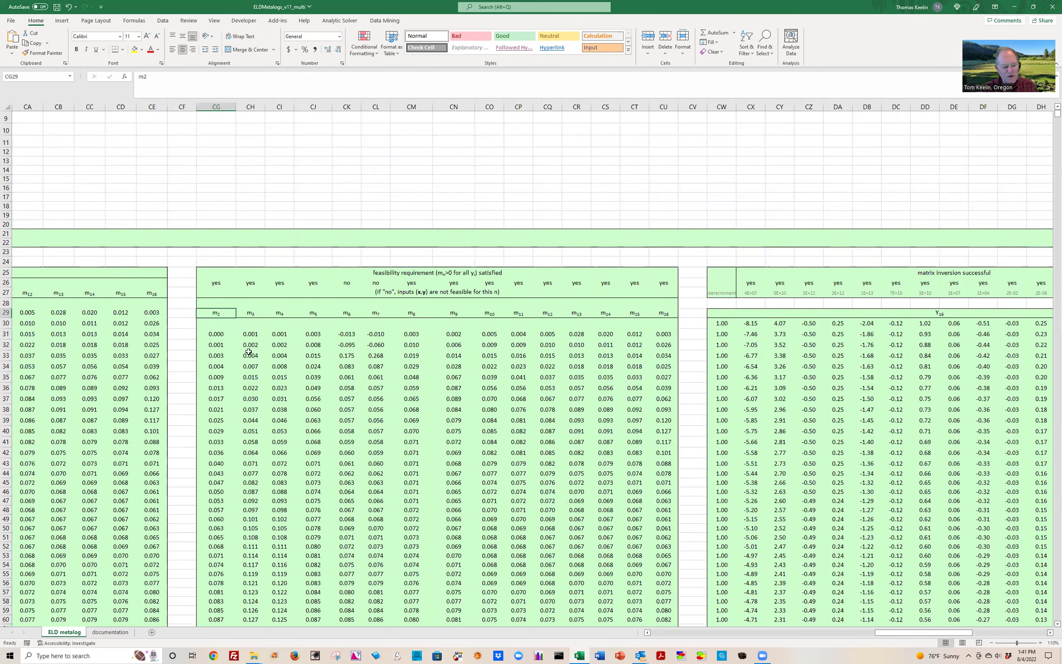
key("Down")
key("Down")
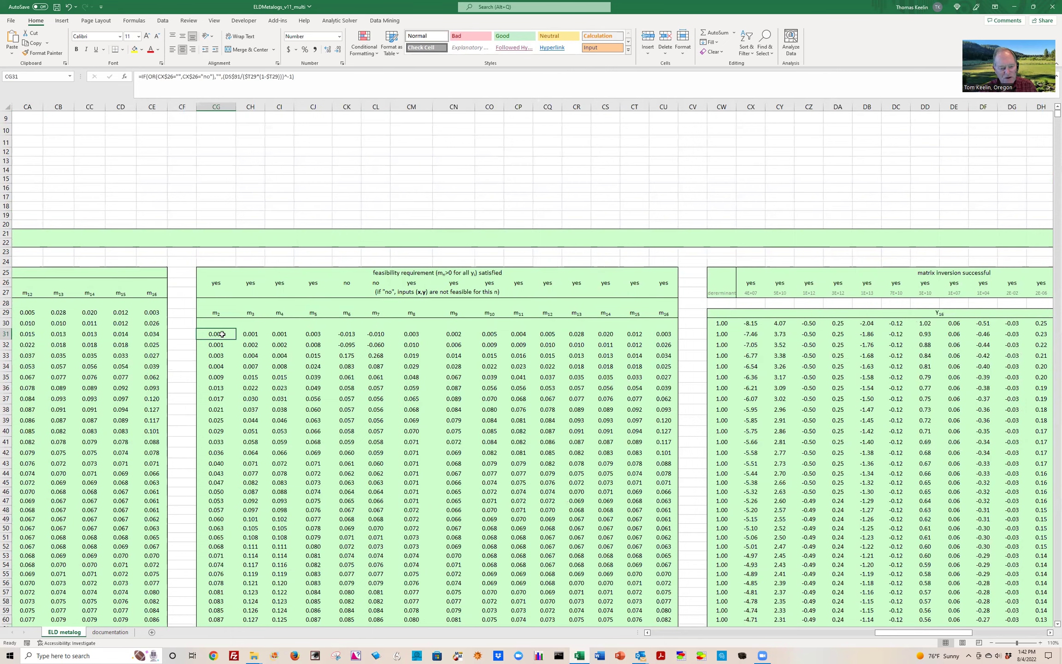
- Highlight the m2 column's density values down the feasibility requirement table, then return to its first value
key("ctrl+shift+Down")
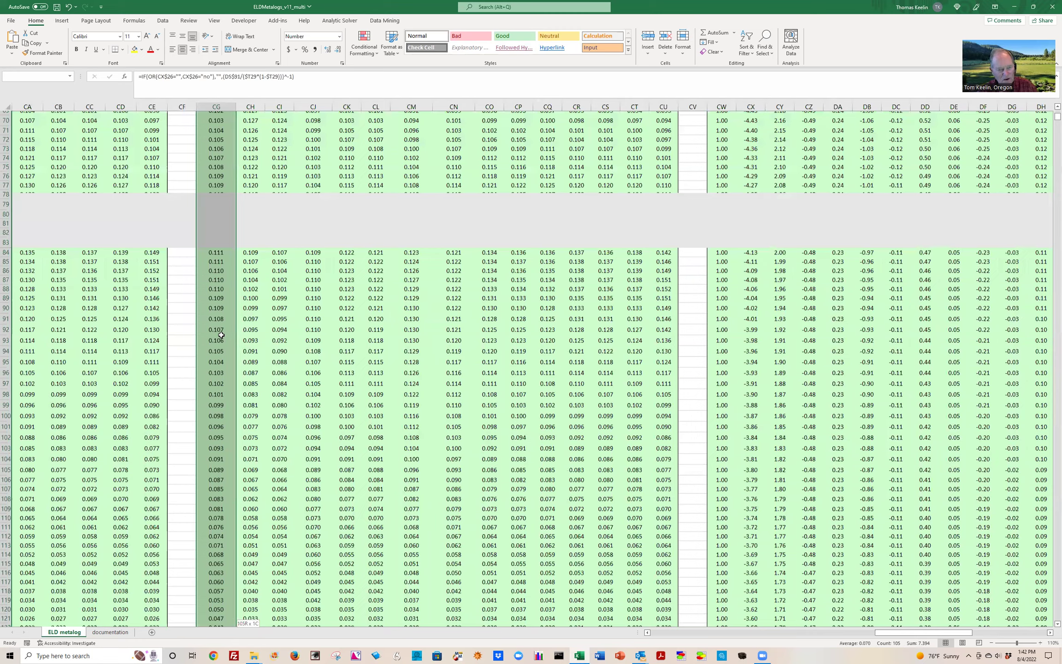
key("ctrl+Up")
key("ctrl+Up")
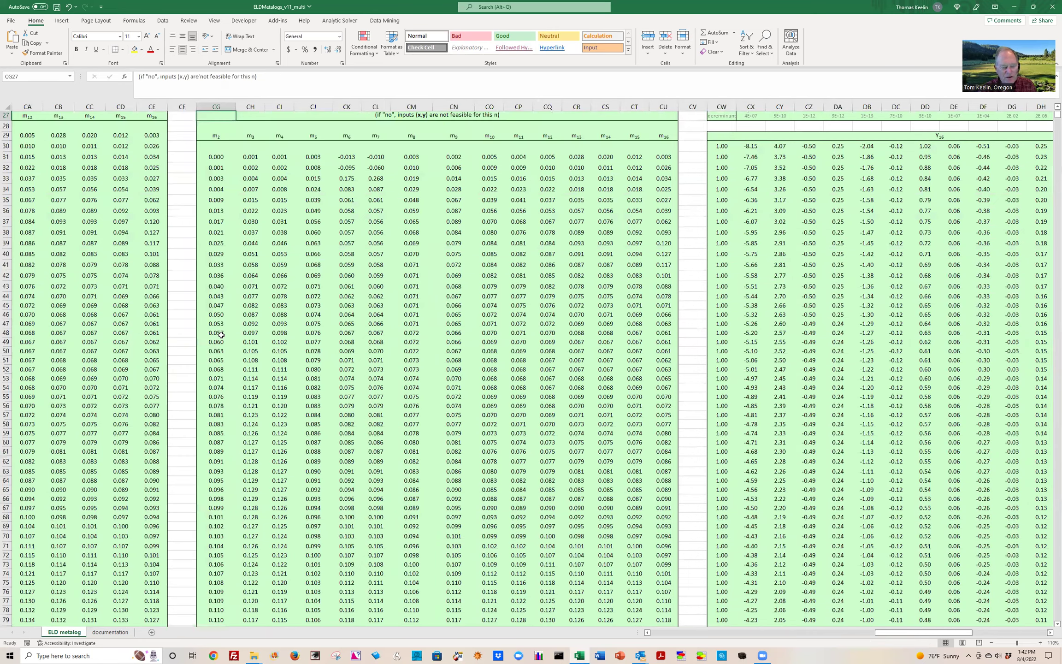
key("ctrl+Down")
key("ctrl+Down")
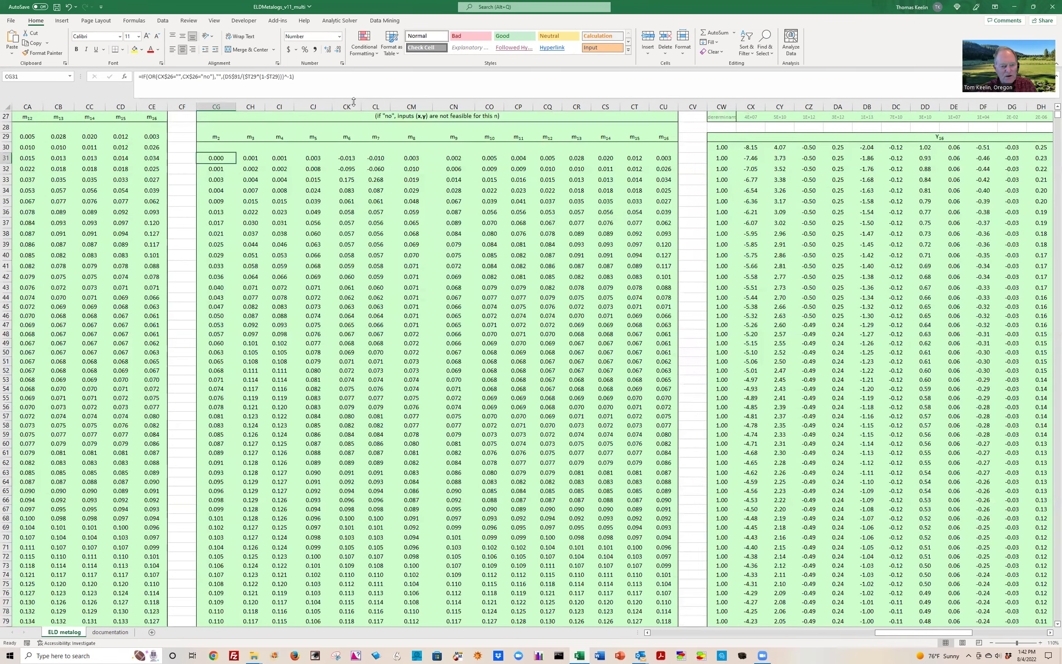
scroll(351, 166, "up", 3)
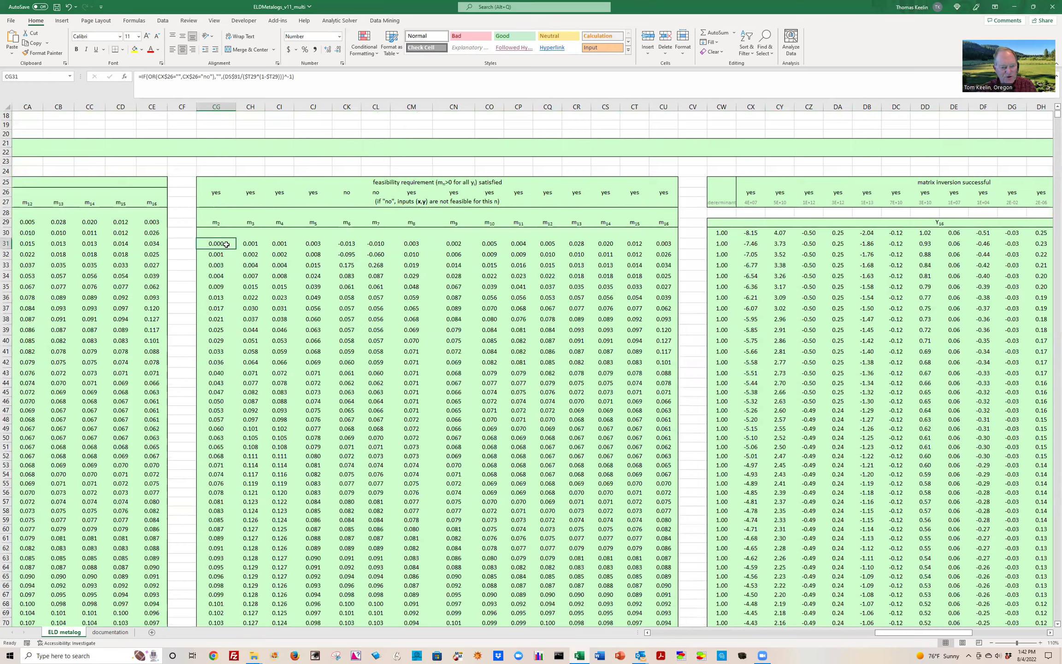
- Examine the first four probabilities in the y column of the metalog distributions table
left_click(173, 244)
key("Left")
key("Left")
key("Left")
key("Left")
key("Left")
key("Left")
key("Left")
key("Left")
key("Left")
key("Left")
key("Left")
key("Left")
key("Left")
key("Left")
key("Left")
key("Left")
key("Left")
key("Left")
key("Left")
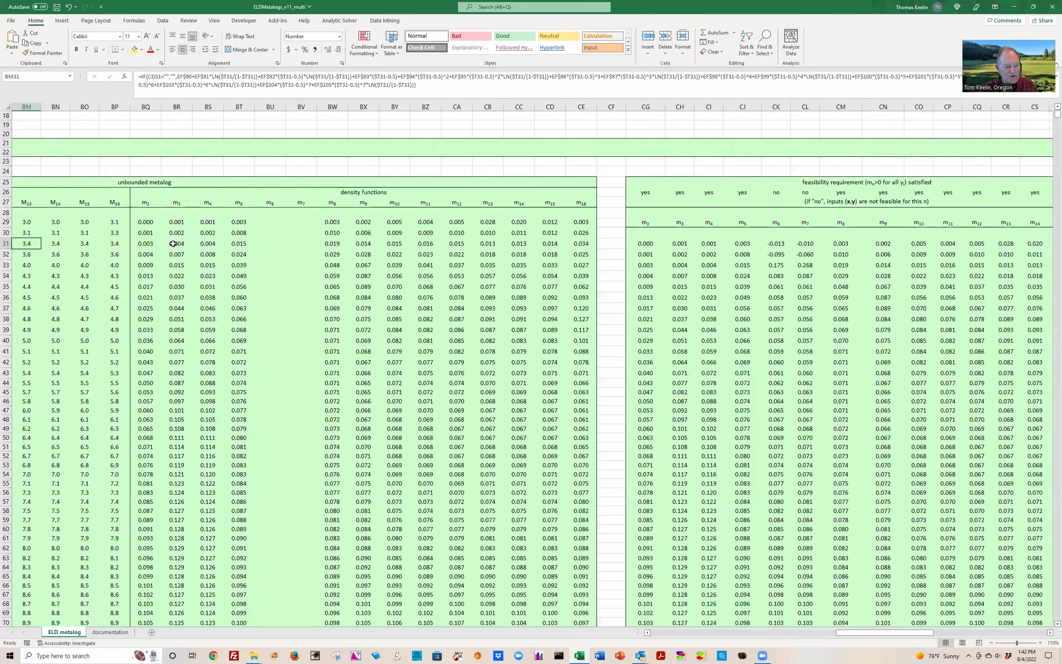
key("ctrl+Left")
key("ctrl+Left")
key("ctrl+Left")
key("ctrl+Left")
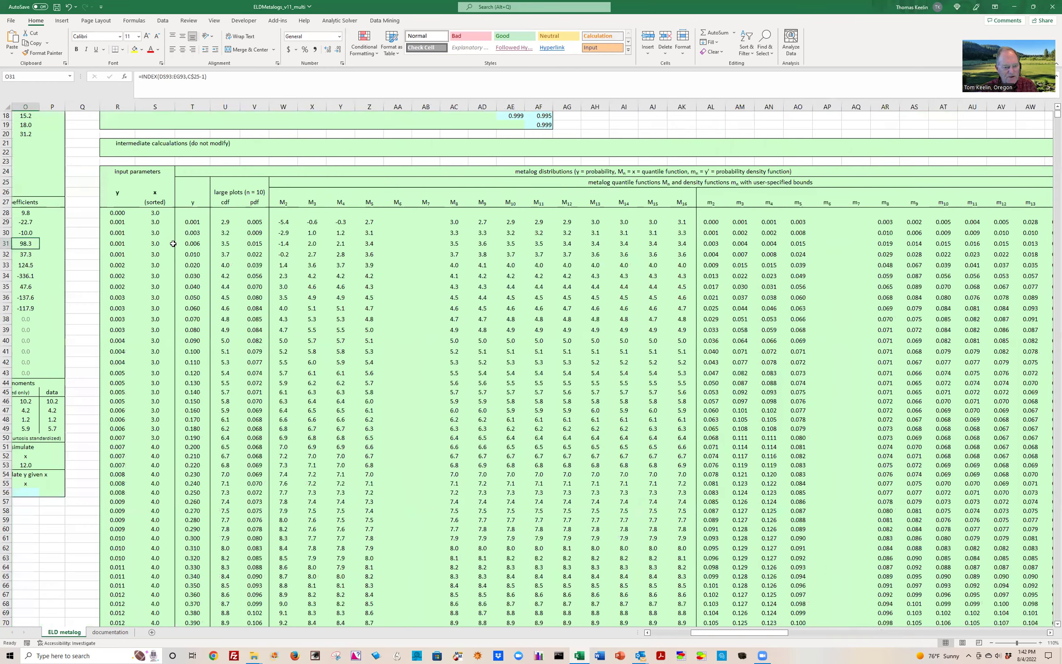
left_click(195, 222)
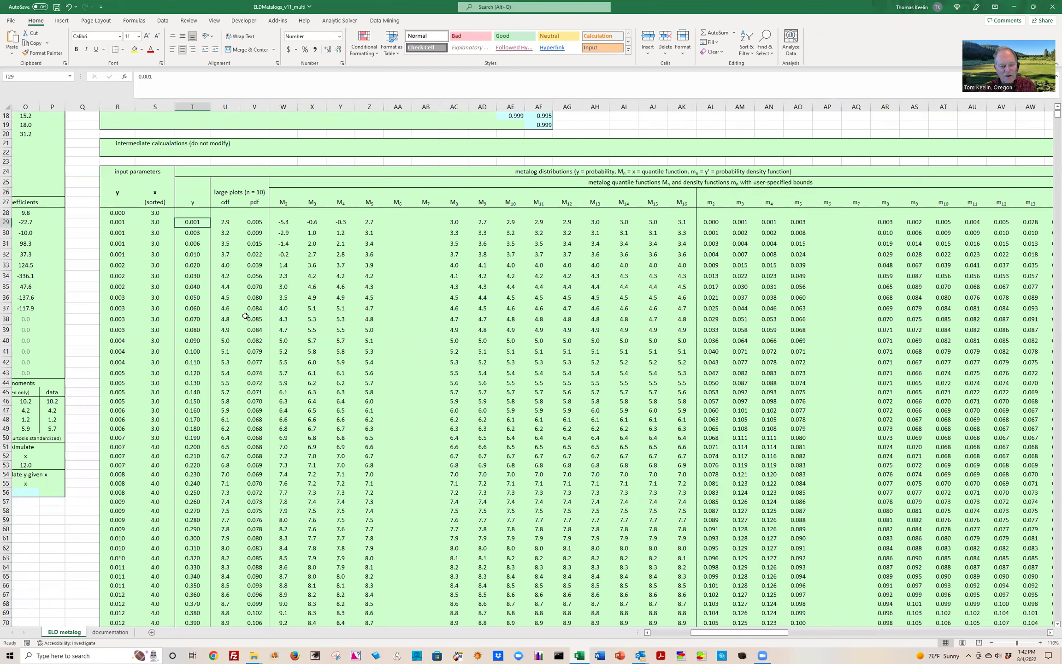
key("Down")
key("Down")
key("Down")
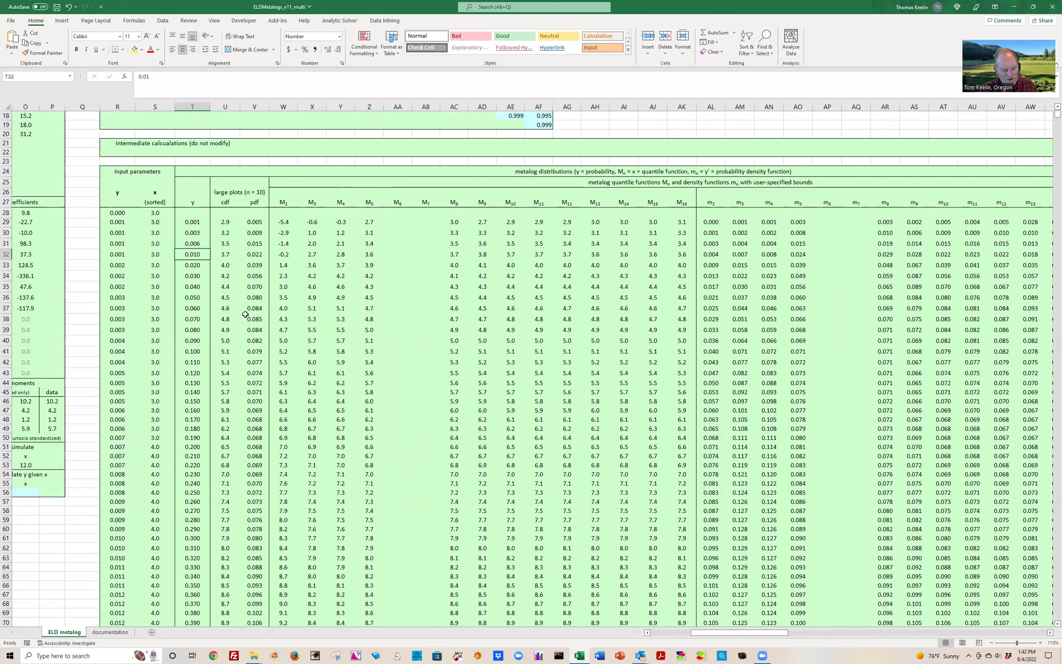
- Examine the y column's probabilities down to the end of the metalog distributions table, and trace them back upward
key("Down")
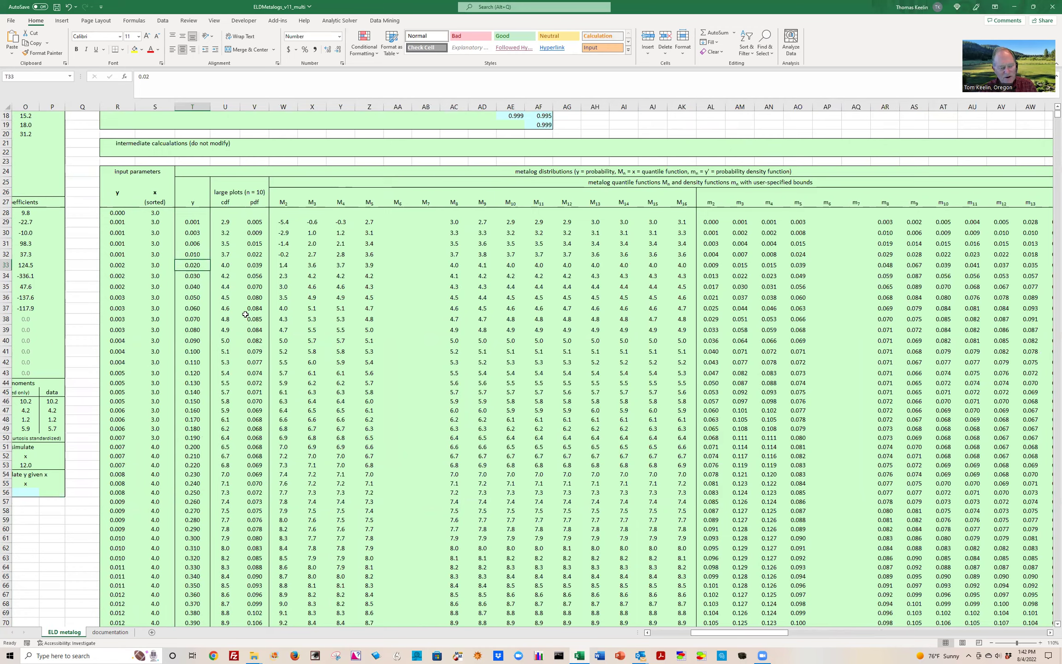
key("ctrl+Down")
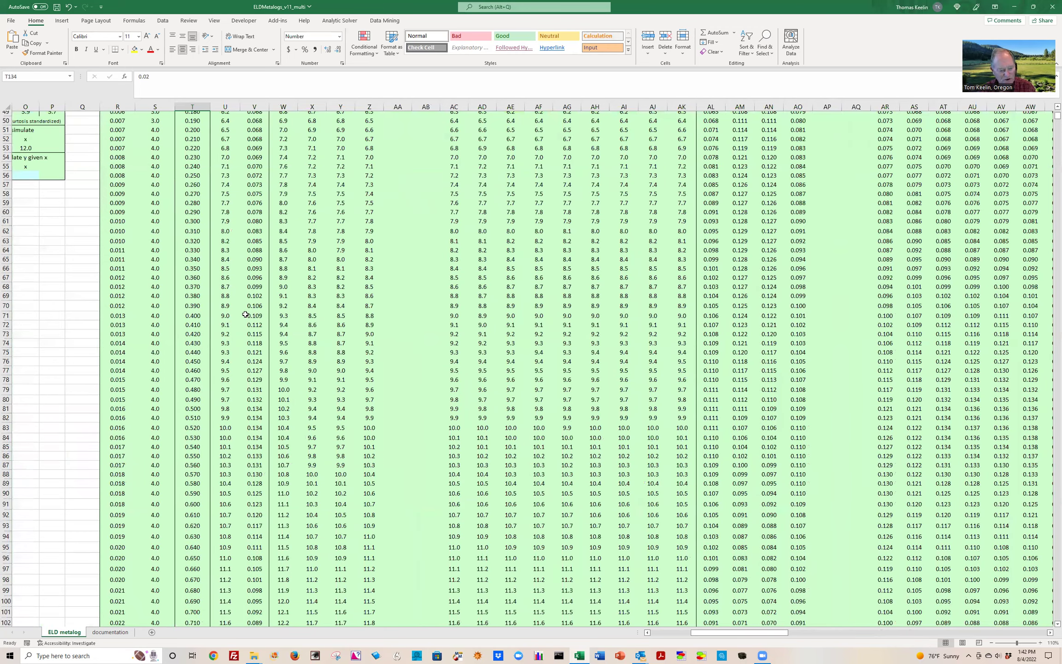
key("Up")
key("Up")
key("Up")
key("Up")
key("Up")
key("Up")
key("Up")
key("Up")
key("Up")
key("Up")
key("Up")
key("Up")
key("Up")
key("Up")
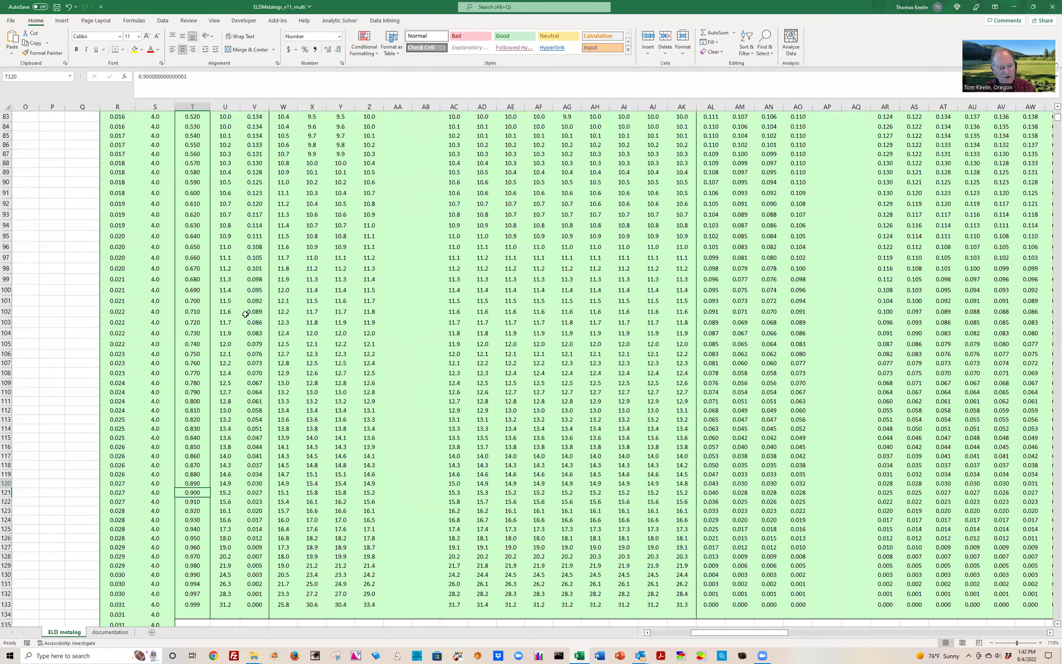
key("Up")
key("Up")
key("Up")
key("Up")
key("Up")
key("Up")
key("Up")
key("Up")
key("Up")
key("Up")
key("Up")
key("Up")
key("Up")
key("Up")
key("Up")
key("Up")
key("Up")
key("Up")
key("Up")
key("Up")
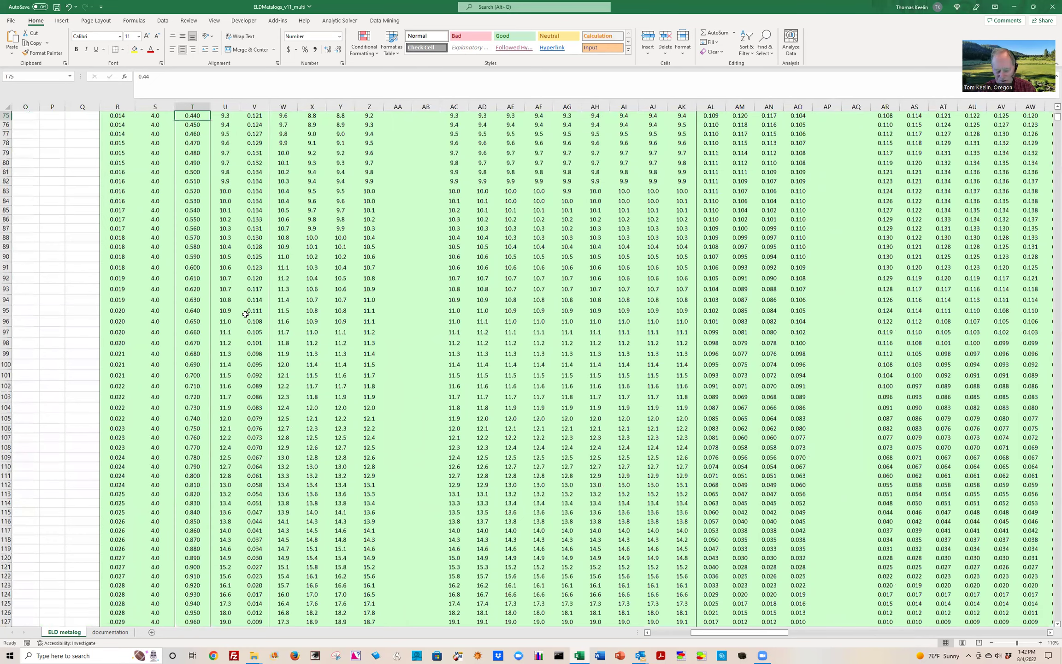
key("Up")
key("Up")
key("Up")
key("Up")
key("Up")
key("Up")
key("Up")
key("Up")
key("Up")
key("Up")
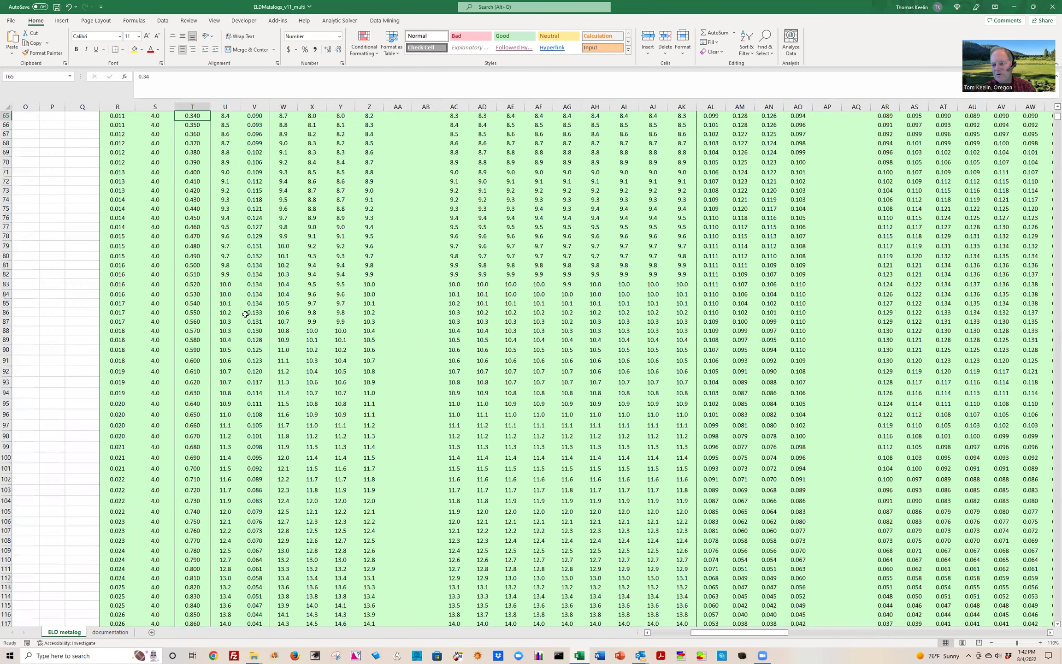
- Find the unbounded metalog table and examine its quantile and density function columns from the headings
key("Right")
key("Right")
key("Right")
key("Right")
key("Right")
key("Right")
key("Right")
key("Right")
key("Right")
key("Right")
key("Right")
key("Right")
key("Right")
key("Right")
key("Right")
key("Right")
key("Right")
key("Right")
key("Right")
key("Right")
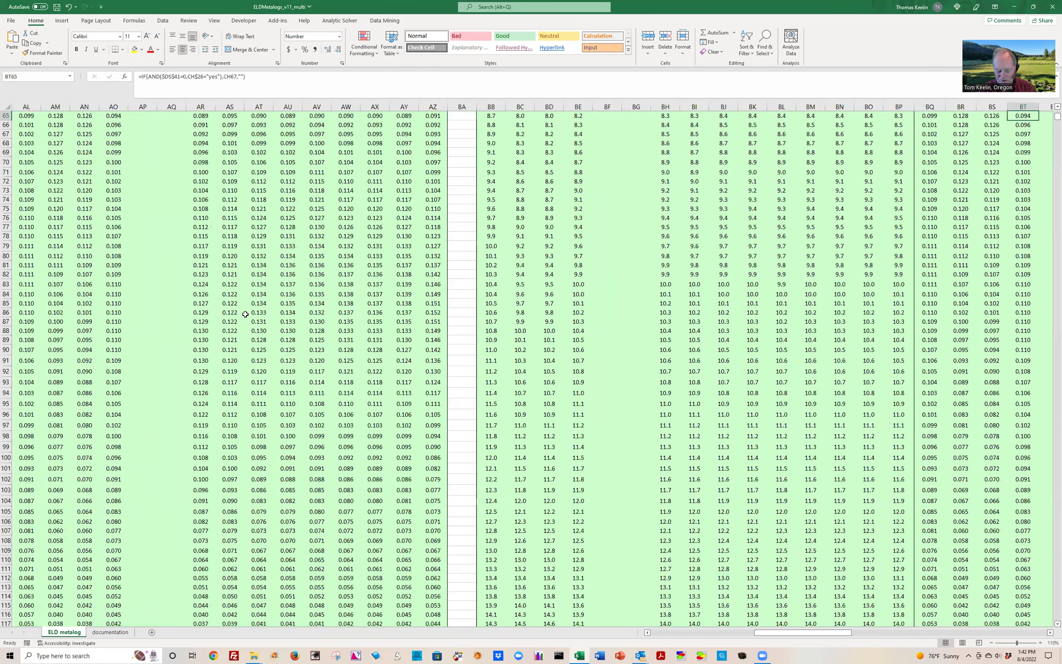
key("Up")
key("Up")
key("Up")
key("Up")
key("Up")
key("Up")
key("Up")
key("Up")
key("Up")
key("Up")
key("Up")
key("Up")
key("Up")
key("Up")
key("Right")
key("Right")
key("Right")
key("Right")
key("Right")
key("Right")
key("Right")
key("Right")
key("Right")
key("Right")
key("Right")
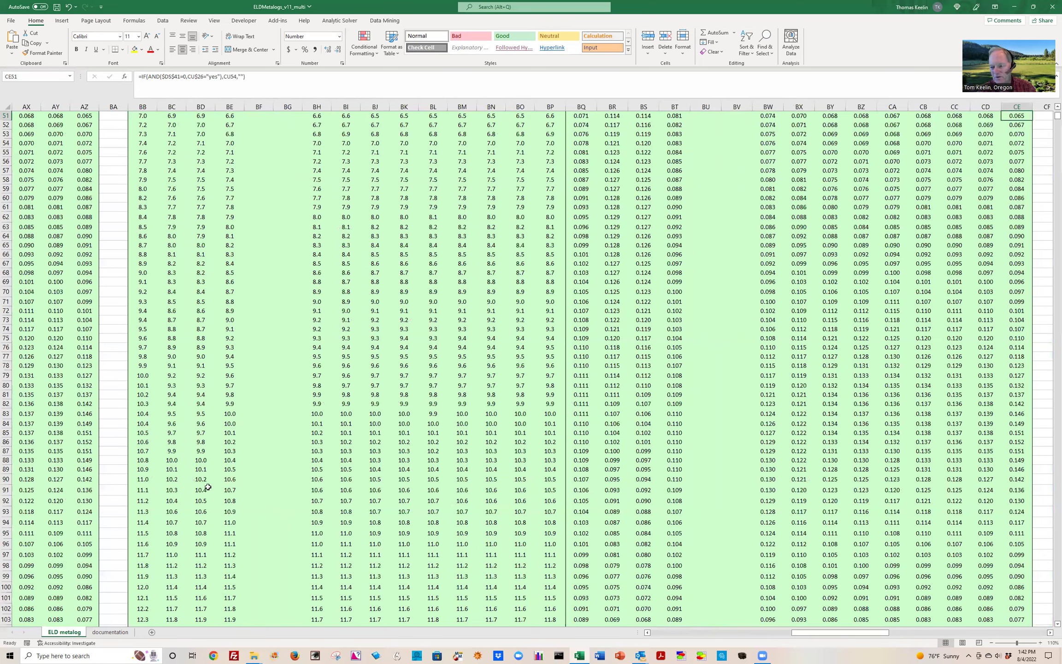
key("Page_Up")
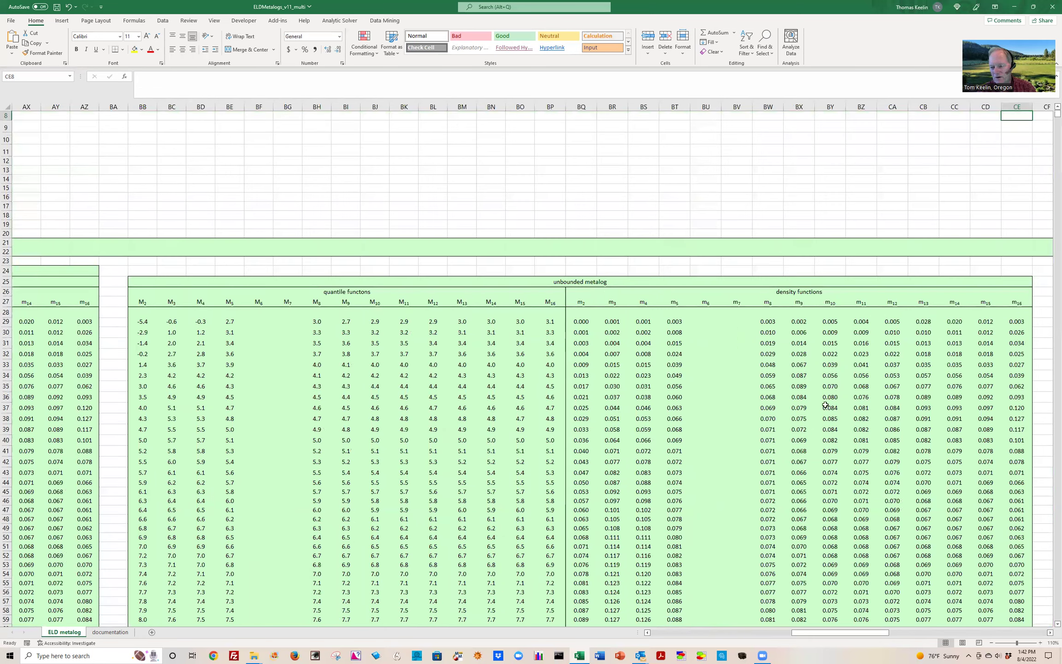
- Examine the yes/no row and density columns of the feasibility requirement table beside the unbounded metalog table
left_click(910, 261)
key("Right")
key("Right")
key("Right")
key("Right")
key("Right")
key("Right")
key("Right")
key("Right")
key("Right")
key("Right")
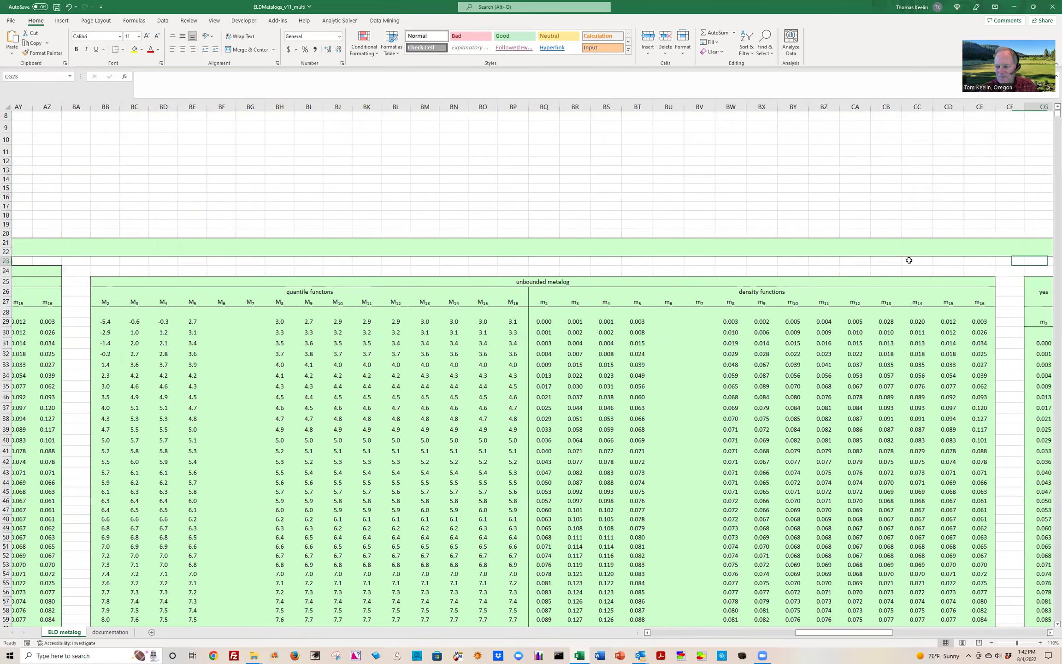
key("Right")
key("Right")
key("Right")
key("Right")
key("Right")
key("Right")
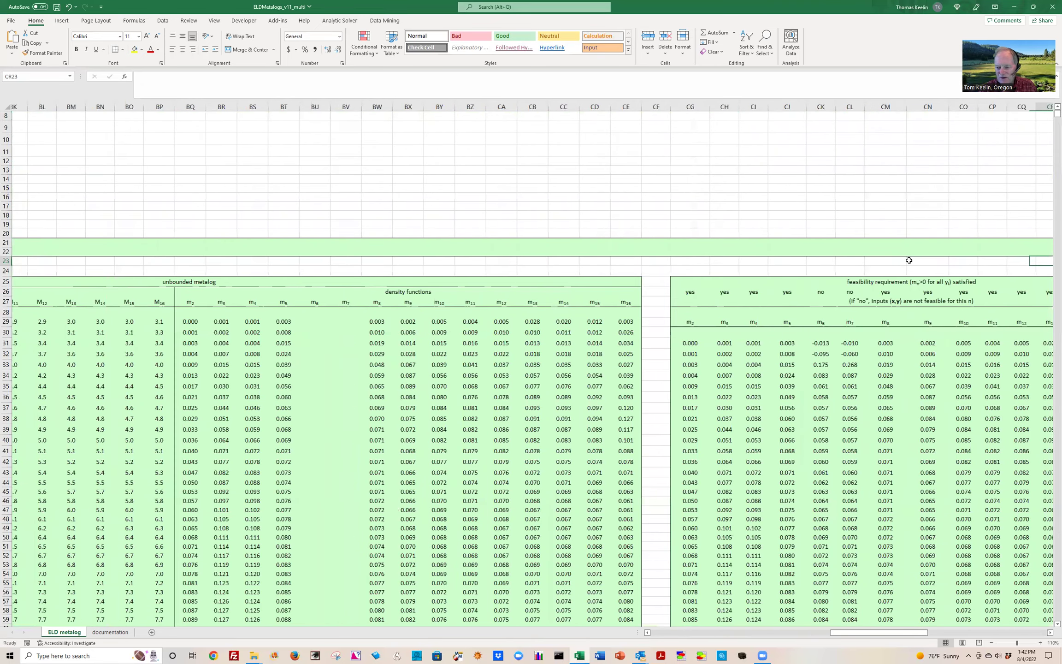
key("Right")
key("Right")
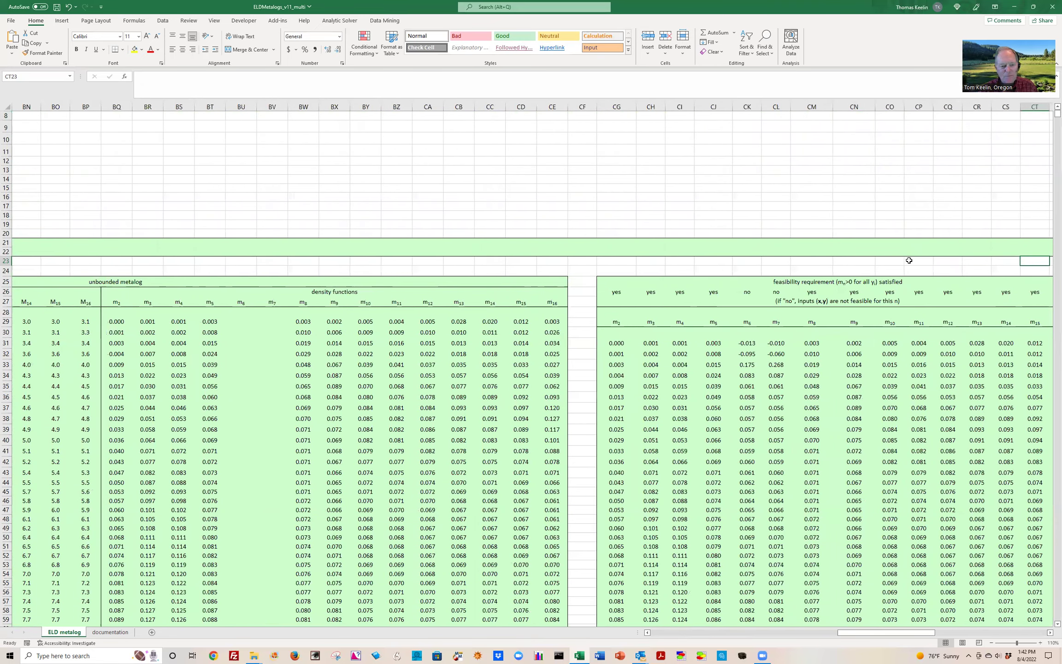
- Return to the unbounded metalog table and compare its density function columns with the neighbouring feasibility requirement table
key("Left")
key("Left")
key("Left")
key("Left")
key("Left")
key("Left")
key("Left")
key("Left")
key("Left")
key("Left")
key("Left")
key("Left")
key("Left")
key("Left")
key("Left")
key("Left")
key("Left")
key("Left")
key("Left")
key("Left")
key("Left")
key("Left")
key("Left")
key("Left")
key("Left")
key("Left")
key("Left")
key("Left")
key("Left")
key("Left")
key("Left")
key("Left")
key("Left")
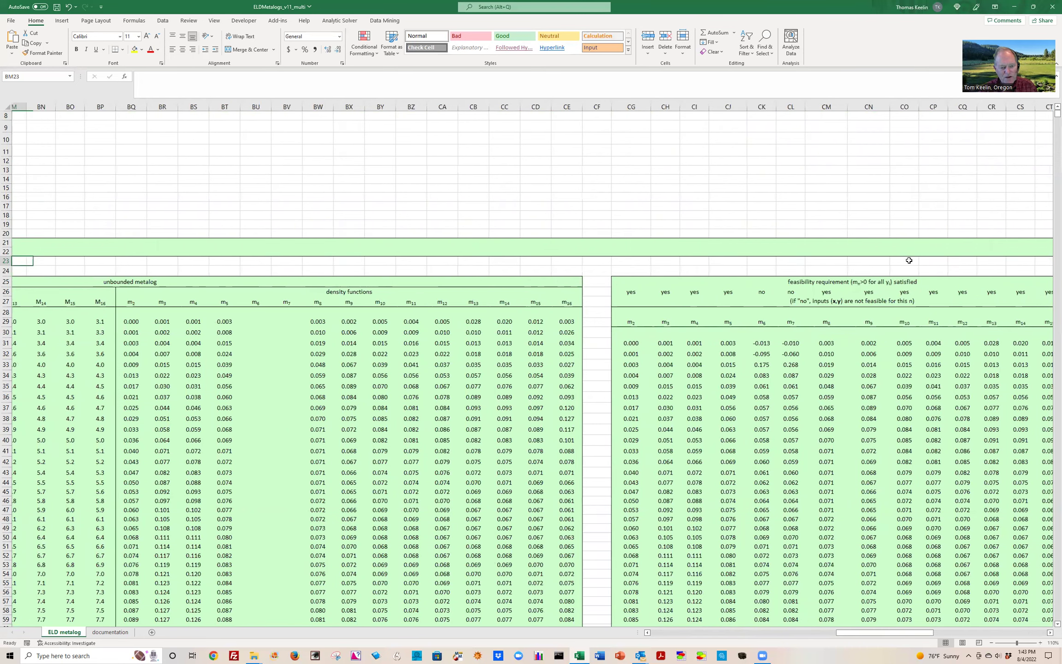
key("Left")
key("Left")
key("Left")
key("Left")
key("Left")
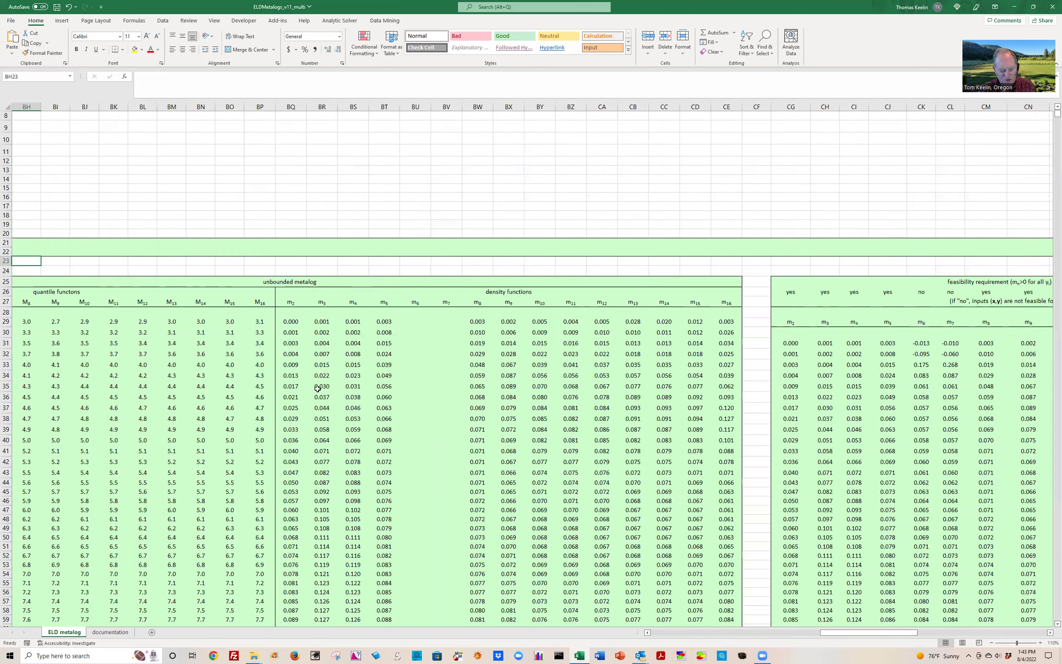
- Review the unbounded metalog's density values down the rows, then return to the table's headings
scroll(351, 402, "down", 8)
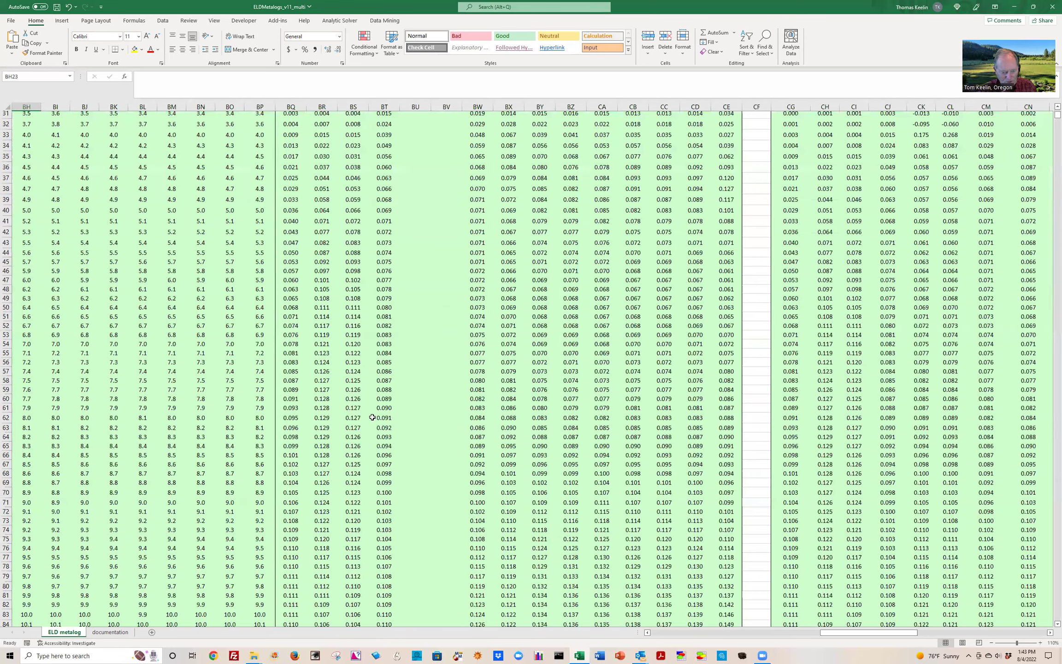
scroll(386, 404, "down", 10)
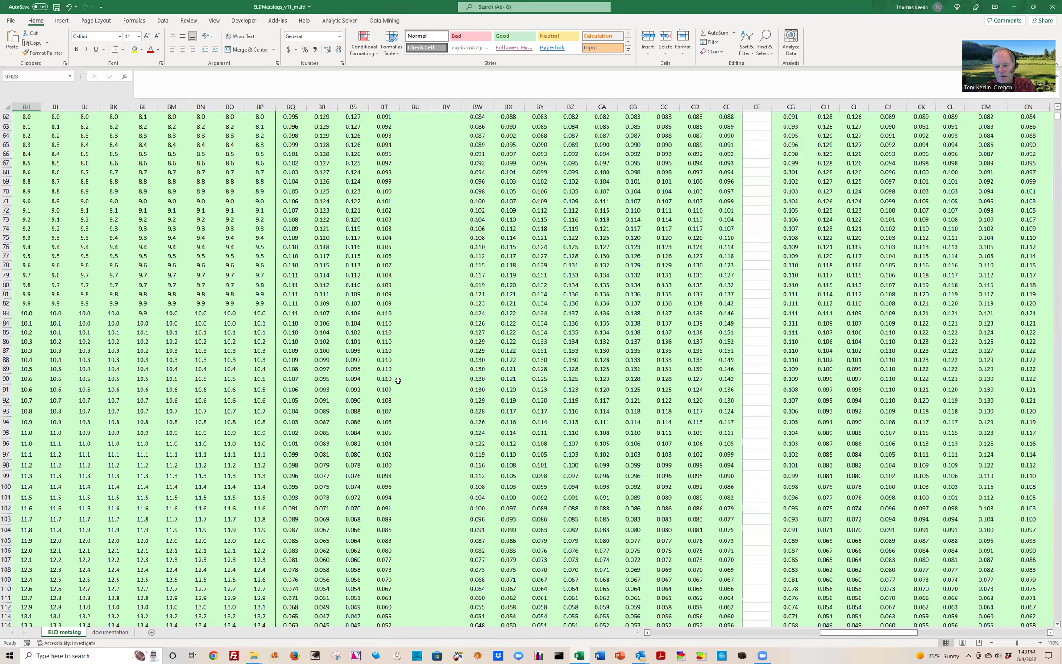
scroll(596, 304, "up", 19)
left_click(595, 304)
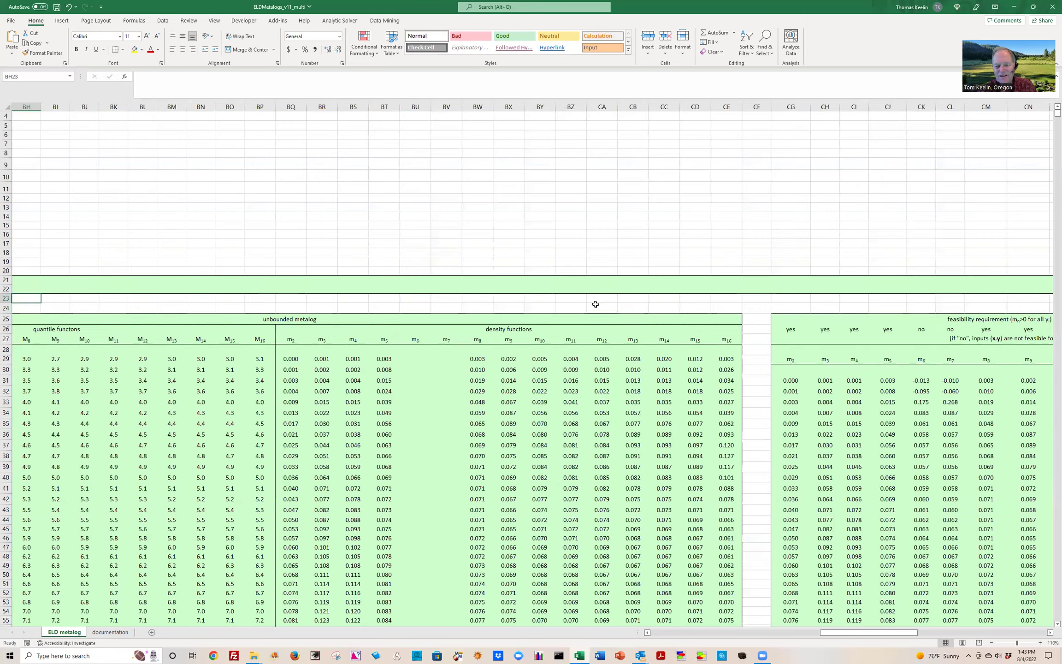
- Find the full feasibility requirement table and compare its columns with the unbounded metalog's density functions
key("Right")
key("Right")
key("Right")
key("Right")
key("Right")
key("Right")
key("Right")
key("Right")
key("Right")
key("Right")
key("Right")
key("Right")
key("Right")
key("Right")
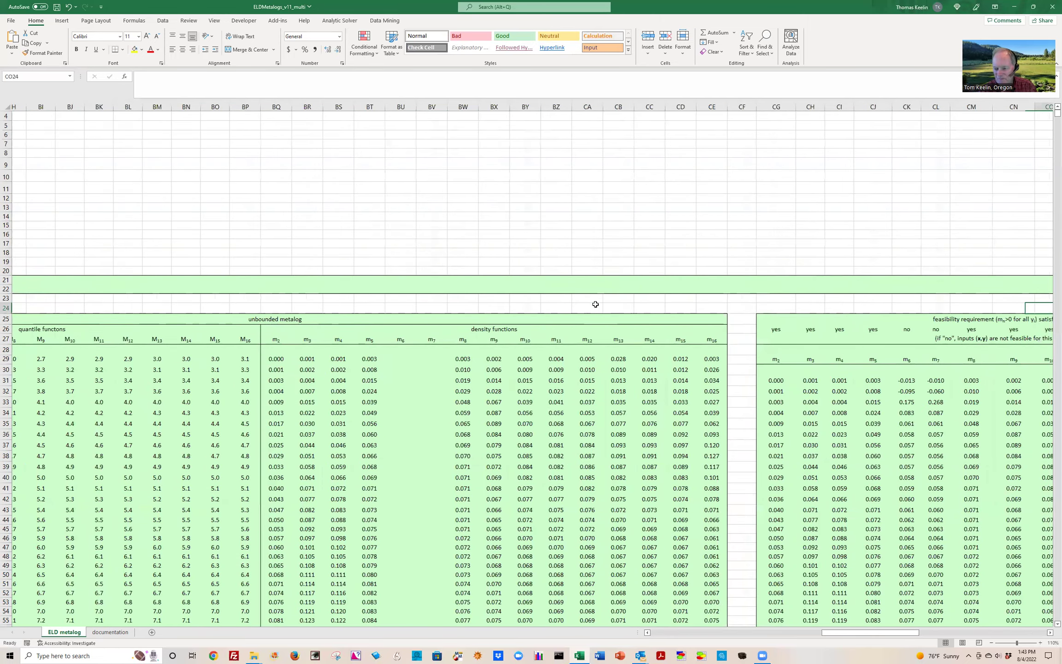
key("Right")
key("Right")
key("Right")
key("Right")
key("Right")
key("Right")
key("Right")
key("Right")
key("Right")
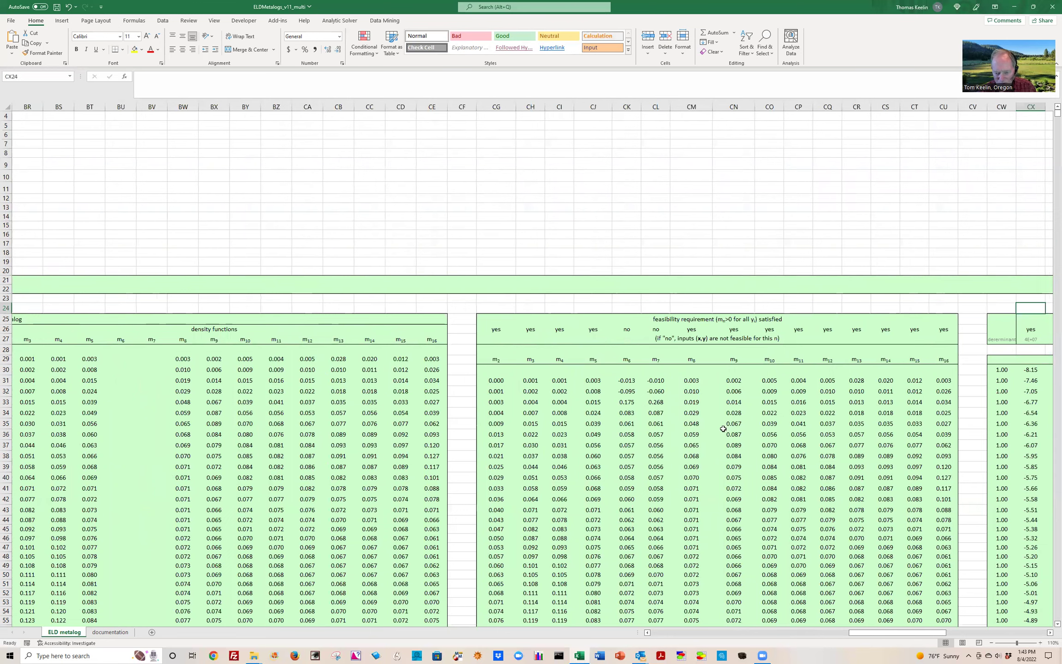
scroll(650, 418, "down", 1)
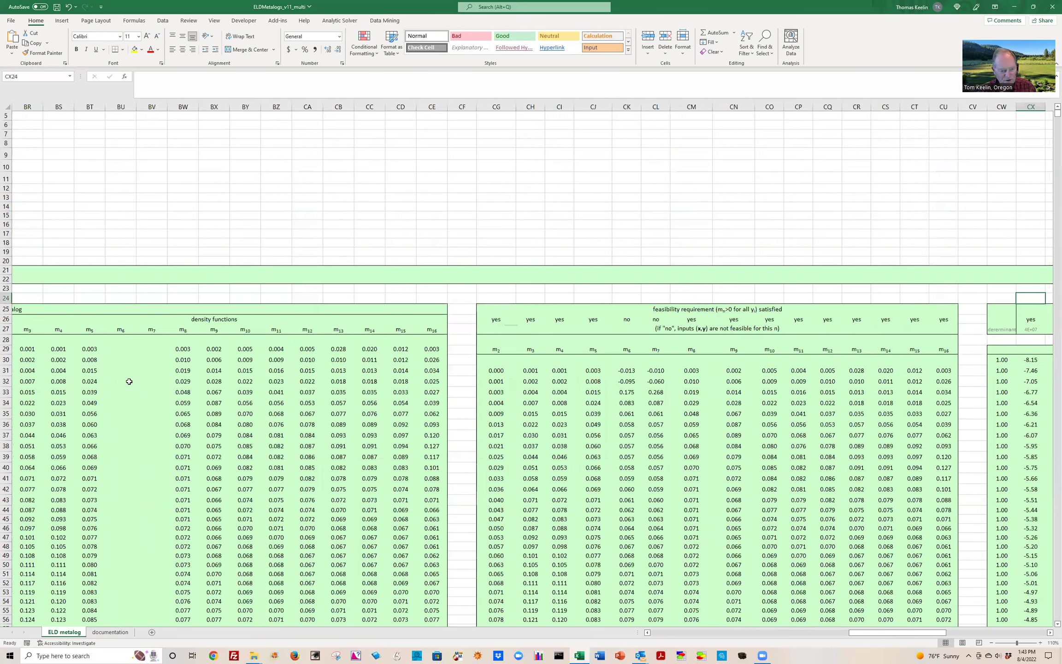
scroll(122, 366, "up", 1)
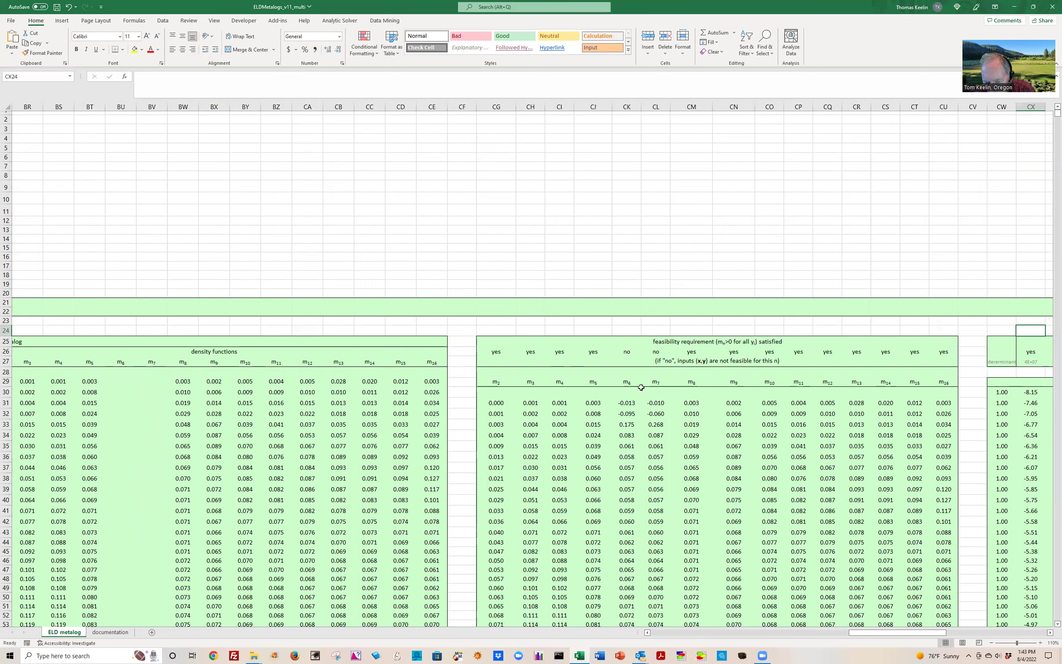
- Inspect the m6 heading and the formulas of the first two m6 values in the feasibility requirement table
left_click(624, 383)
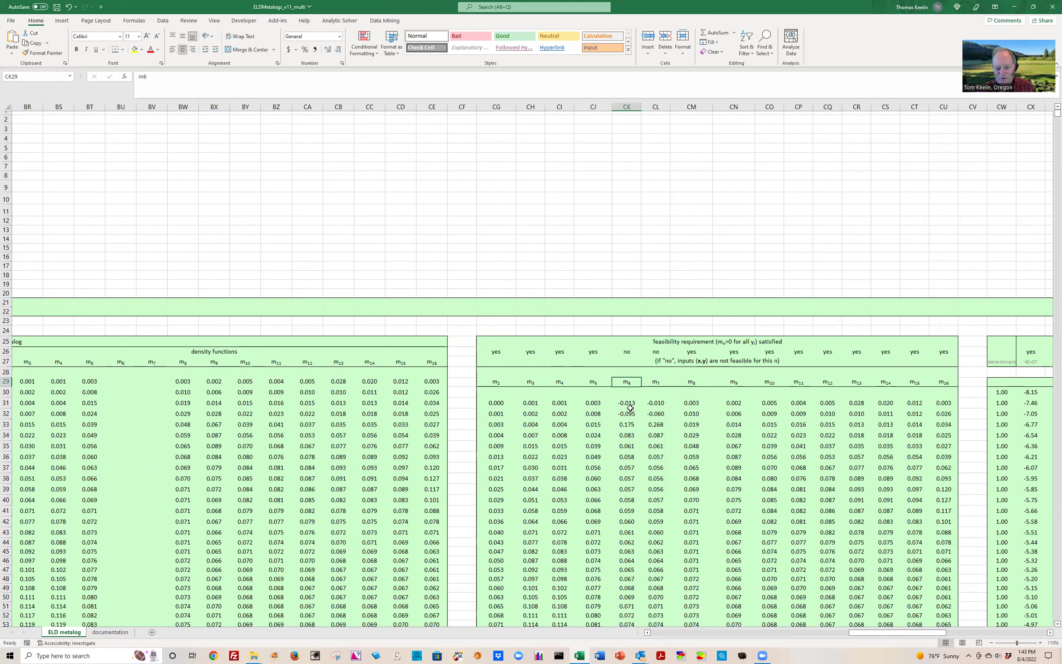
left_click(627, 403)
left_click(626, 415)
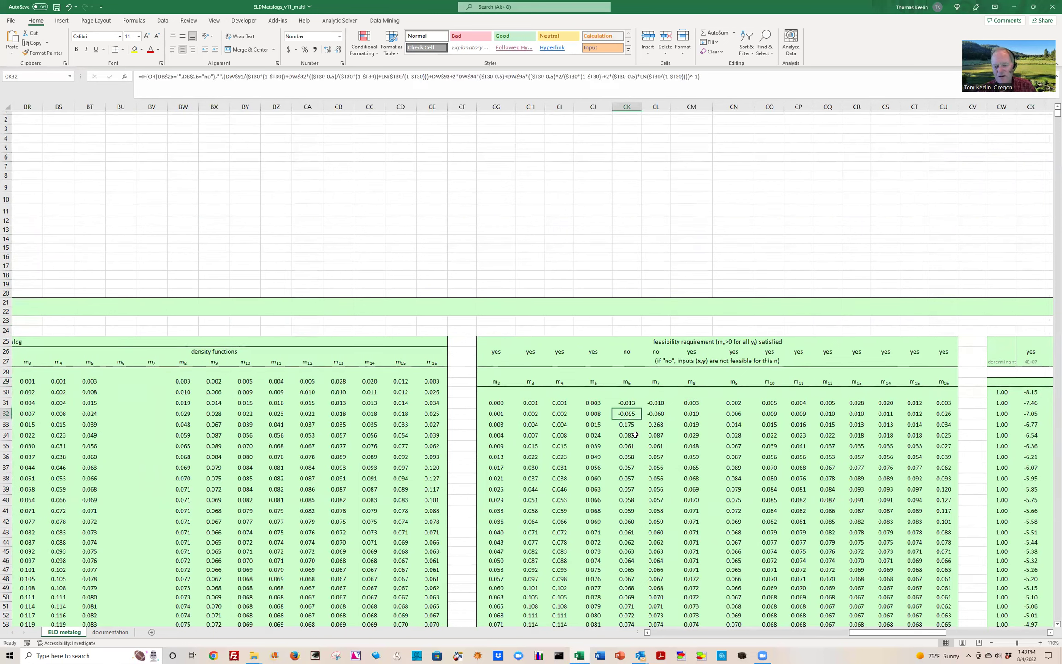
left_click(630, 404)
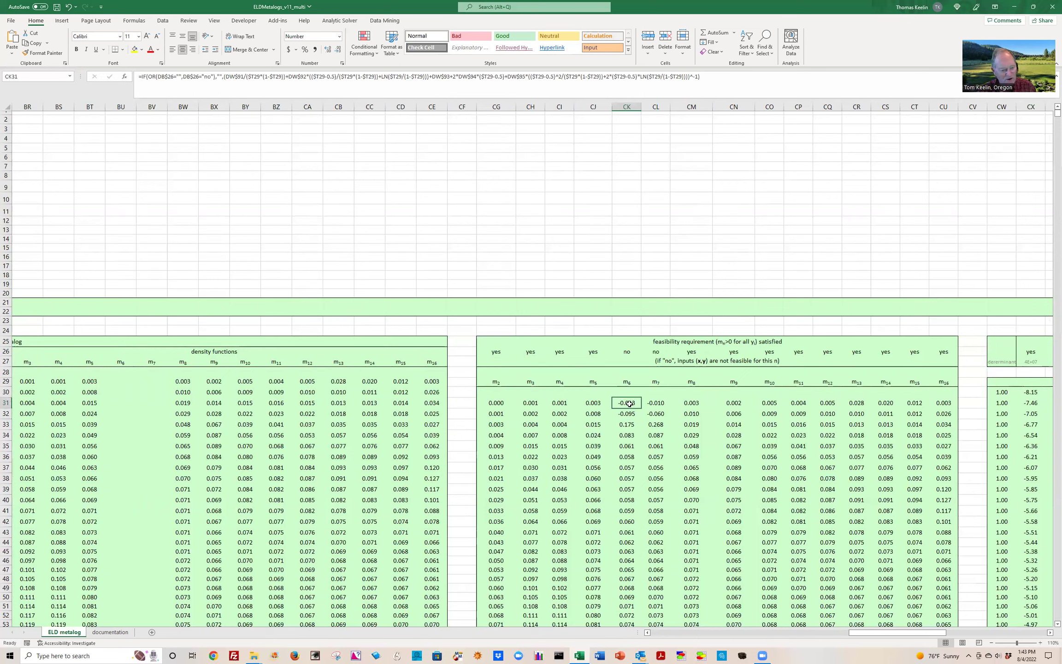
- Inspect the m7 formulas in the unbounded density functions and compare the m6 to m8 columns with the feasibility requirement table
left_click(162, 382)
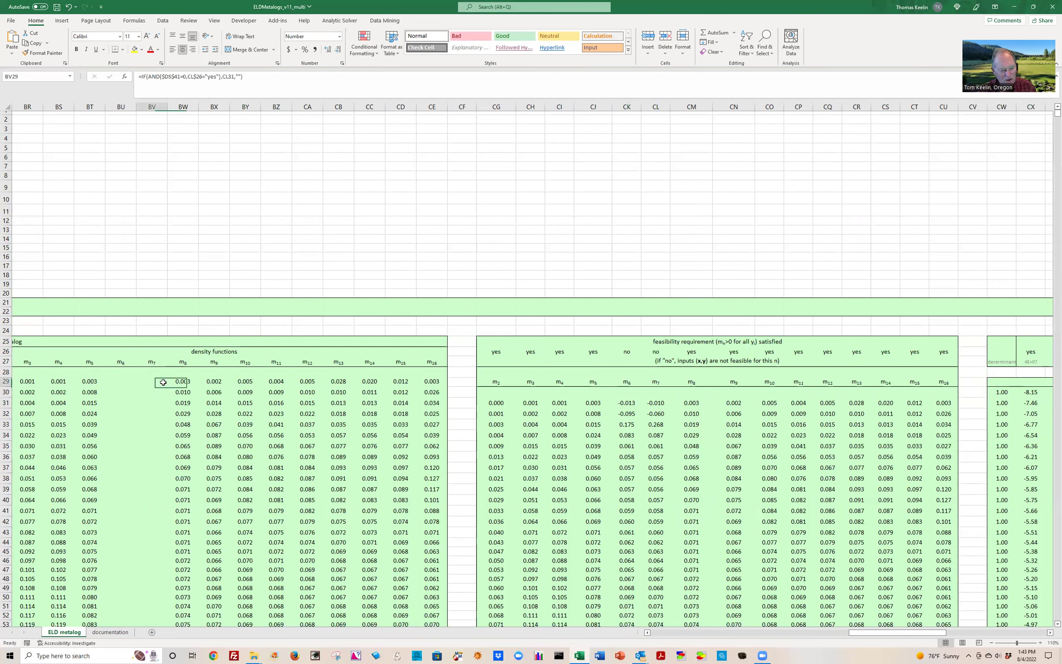
left_click(113, 383)
left_click(466, 403)
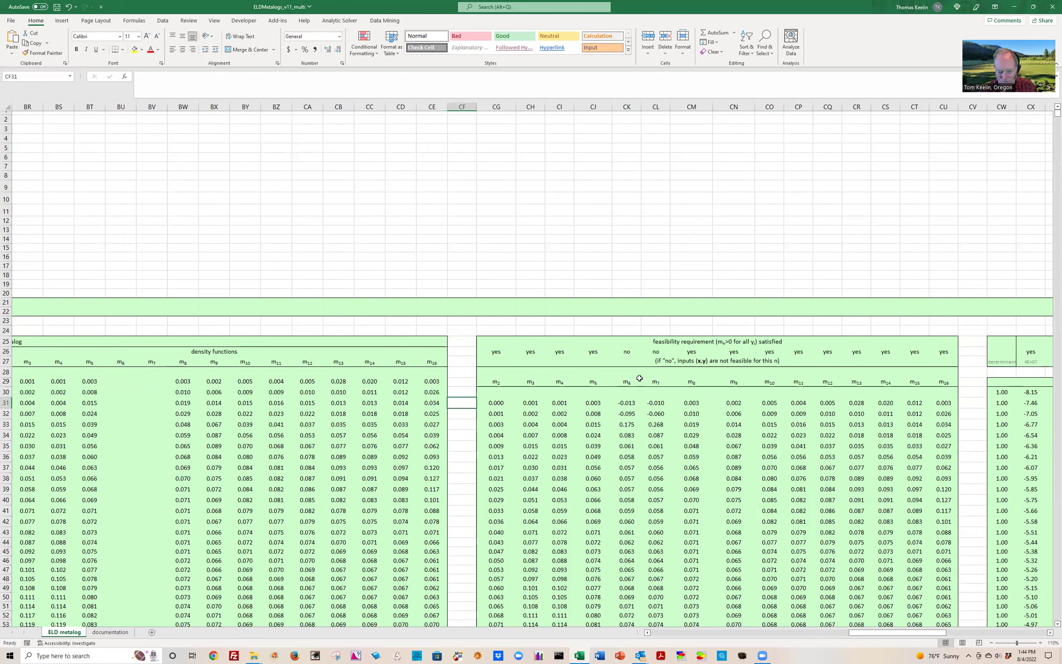
left_click(137, 390)
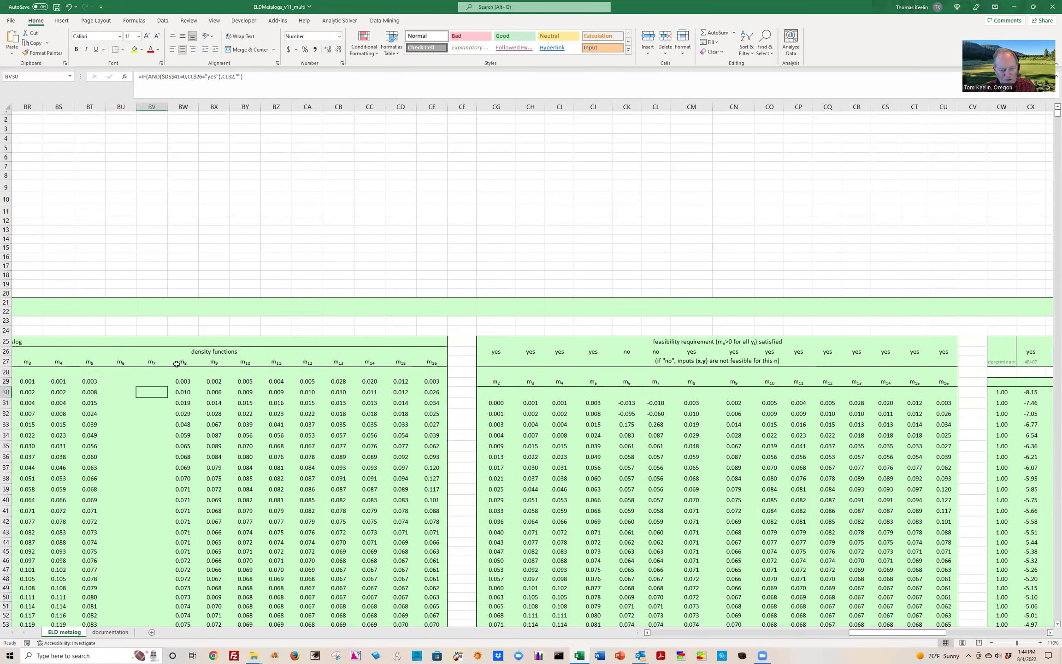
left_click(146, 411)
left_click(685, 427)
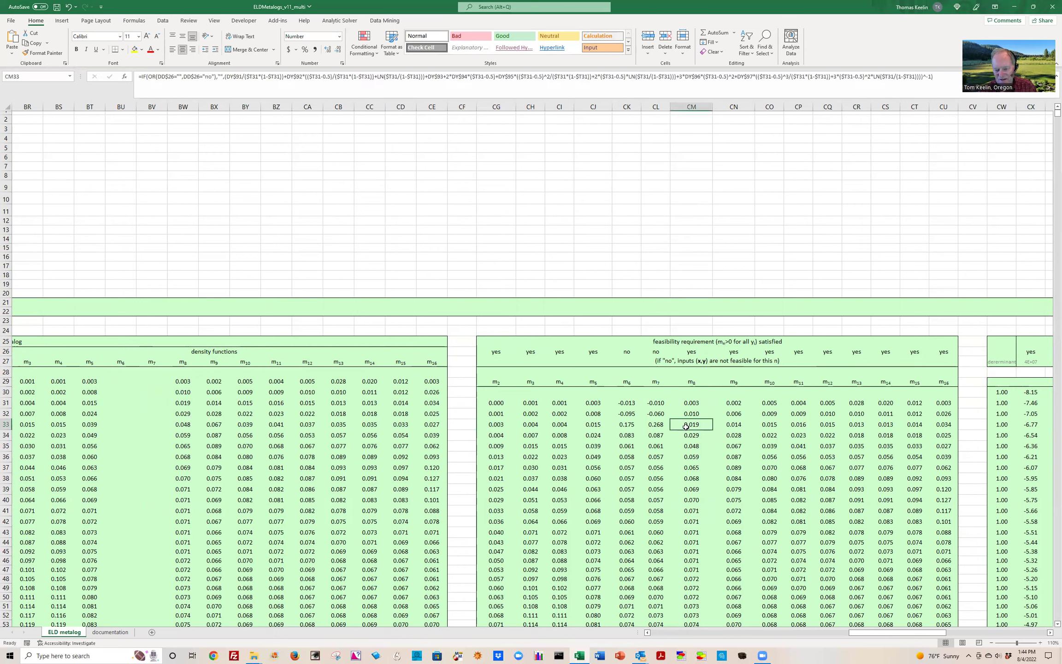
- Return to the unbounded metalog table and examine its heading and the first three rows of quantile functions M2 to M16
left_click(344, 431)
key("Left")
key("Left")
key("Left")
key("Left")
key("Left")
key("Left")
key("Left")
key("Left")
key("Left")
key("Left")
key("Left")
key("Left")
key("Left")
key("Left")
key("Left")
key("Left")
key("Left")
key("Left")
key("Left")
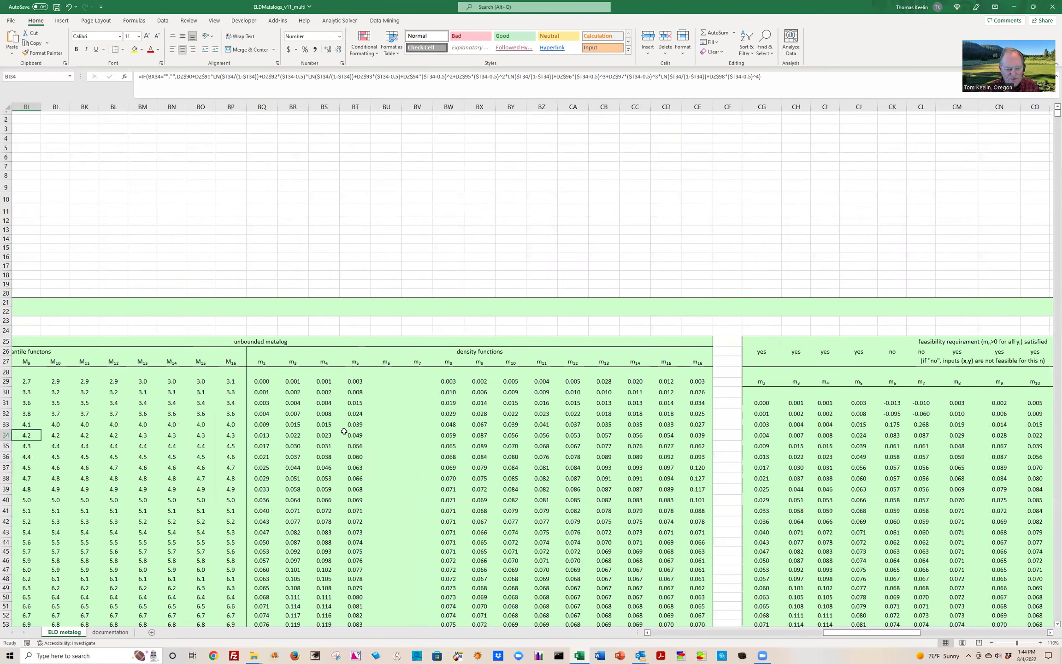
key("Left")
key("Left")
key("Left")
key("Left")
key("Left")
key("Left")
key("Left")
key("Left")
key("Left")
key("Left")
key("Left")
key("Left")
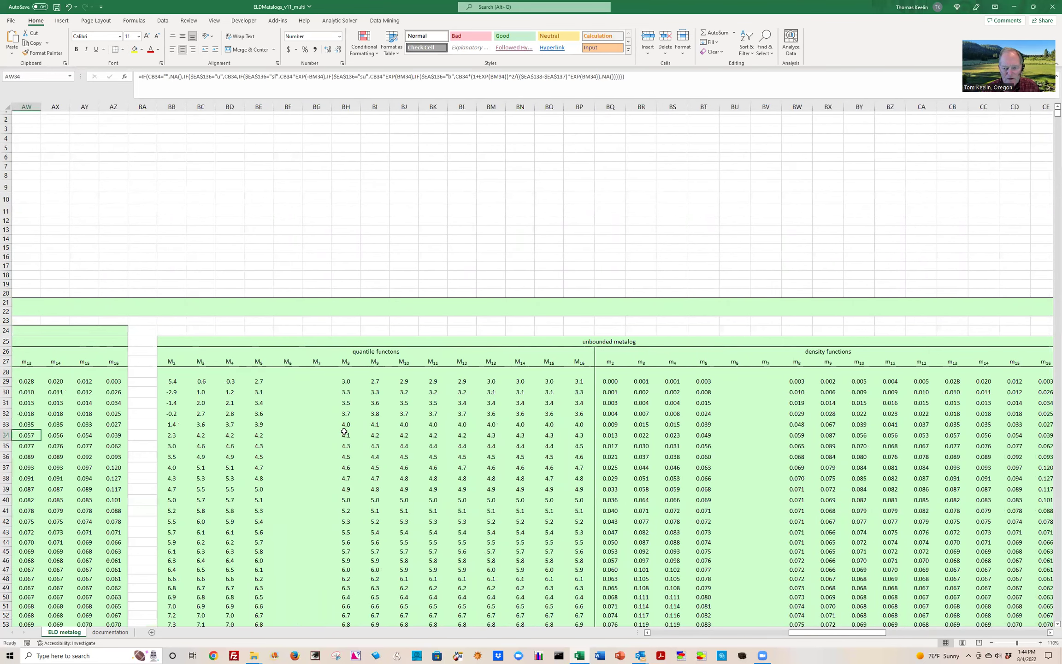
left_click_drag(210, 342, 736, 341)
left_click_drag(201, 382, 598, 407)
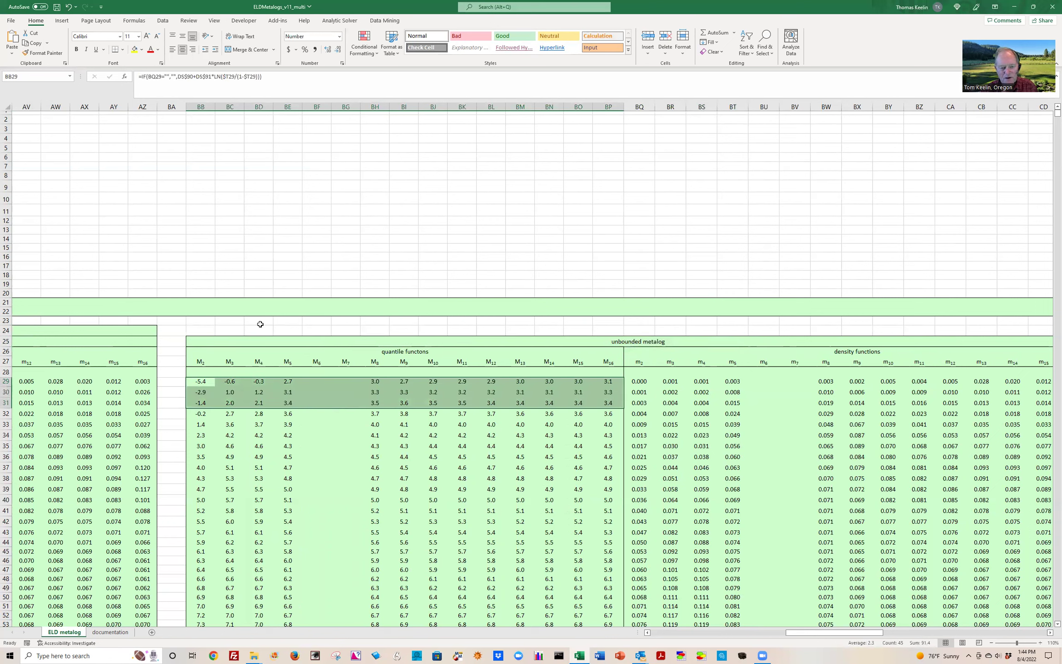
left_click(203, 340)
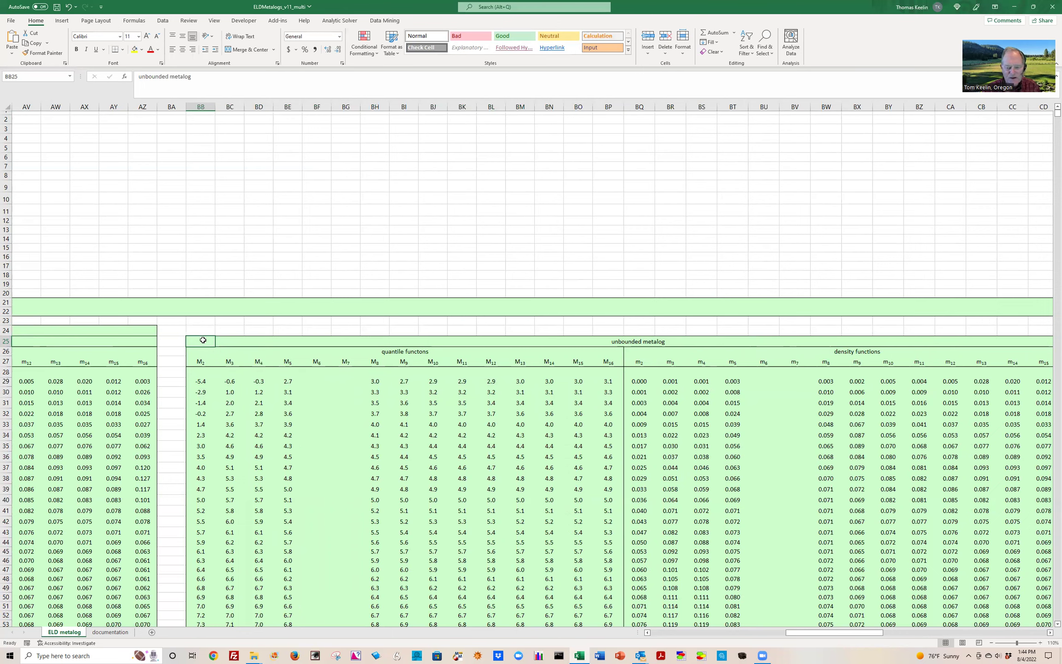
- Find the table of metalog quantile and density functions with user-specified bounds and examine its headings and columns
key("Left")
key("Left")
key("Left")
key("Left")
key("Left")
key("Left")
key("Left")
key("Left")
key("Left")
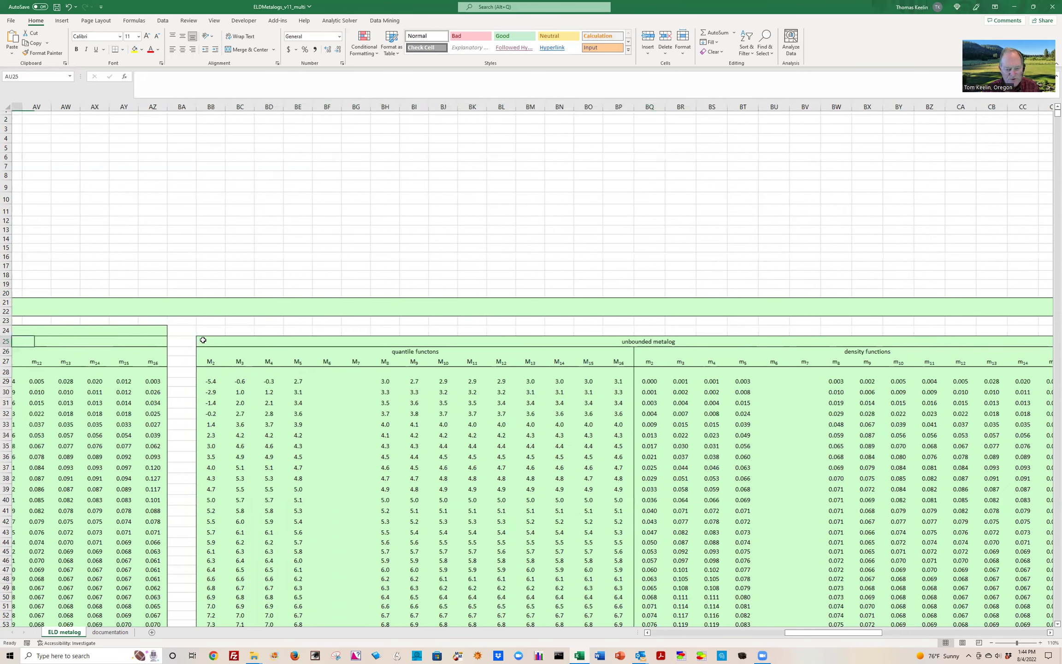
key("Left")
key("Left")
key("Left")
key("Left")
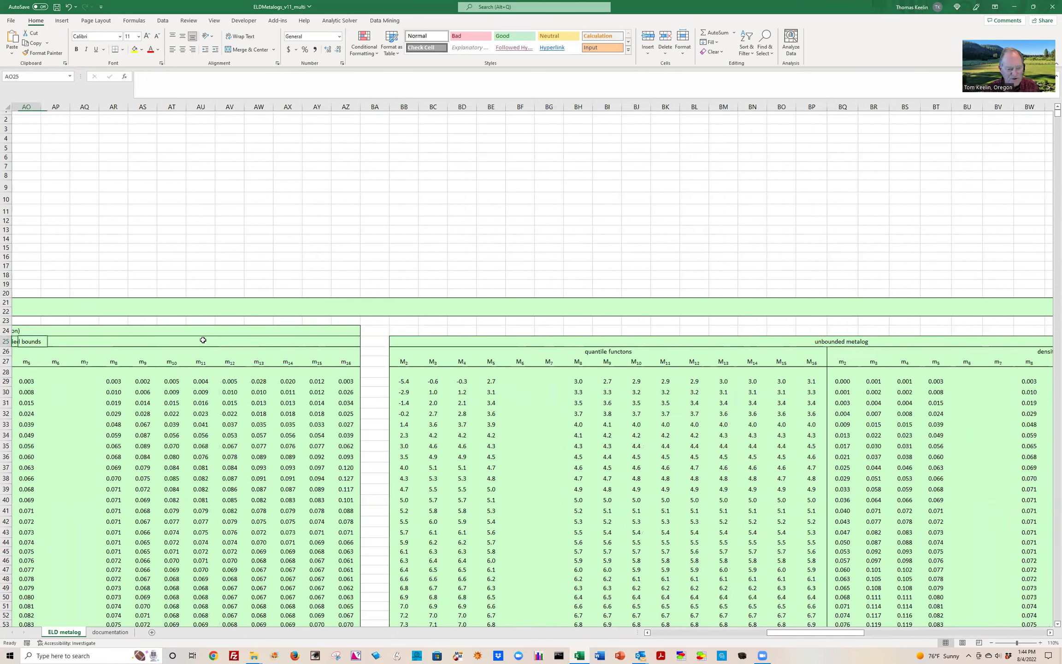
key("Left")
key("Left")
key("Left")
key("Left")
key("Left")
key("Left")
key("Left")
key("Left")
key("Left")
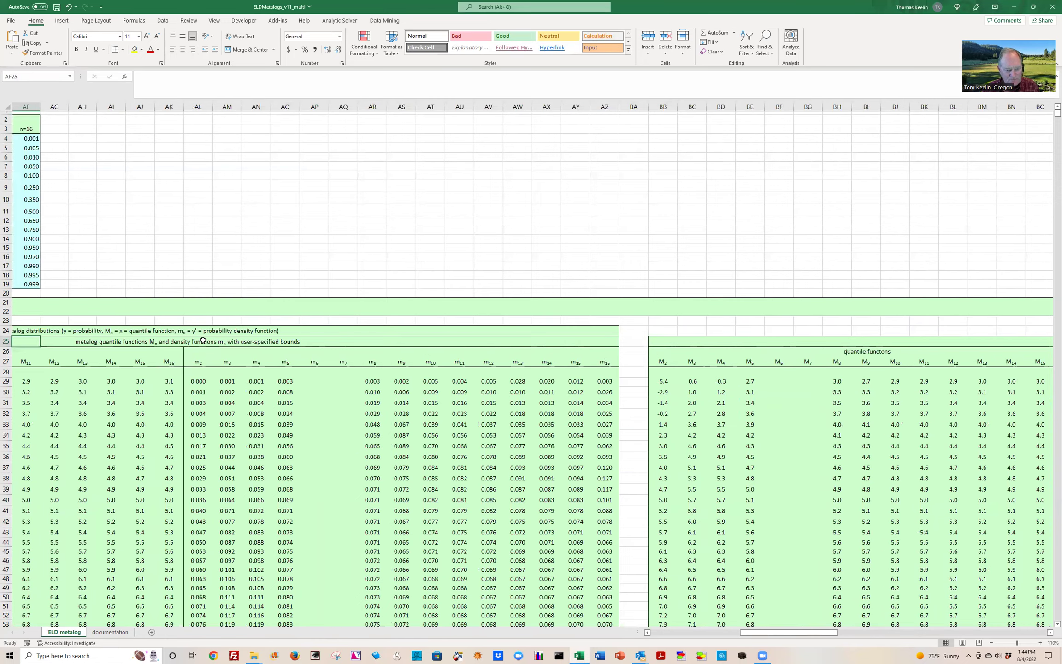
key("Left")
key("Left")
key("Left")
key("Left")
key("Left")
key("Left")
key("Left")
key("Left")
key("Left")
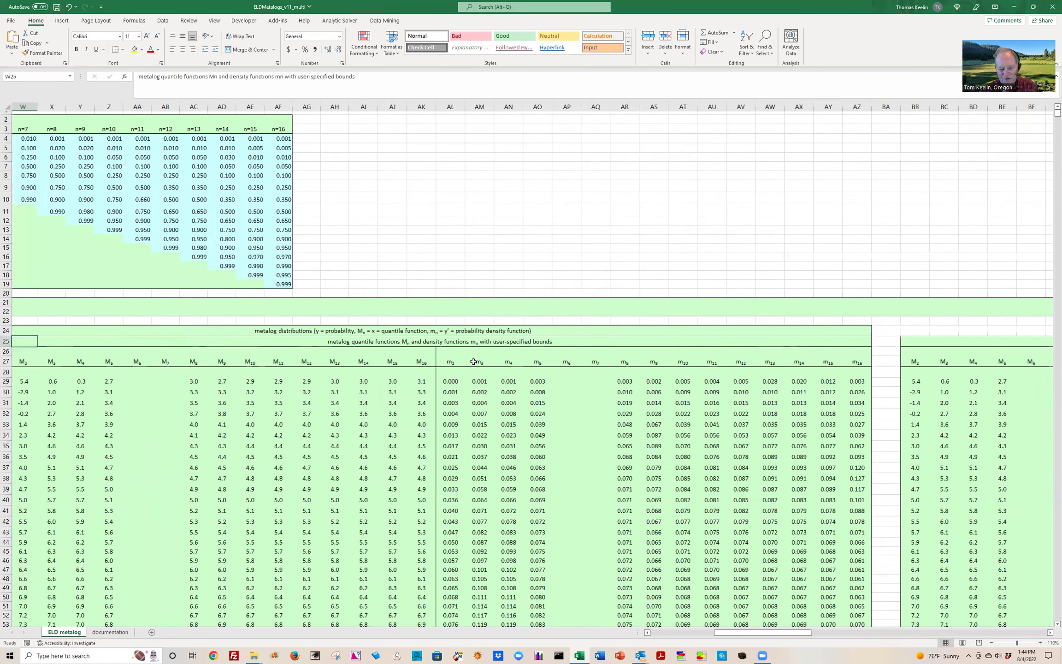
key("Left")
- Compare the density function headings of the user-specified bounds table with the columns of the adjacent unbounded metalog table
left_click_drag(481, 362, 919, 363)
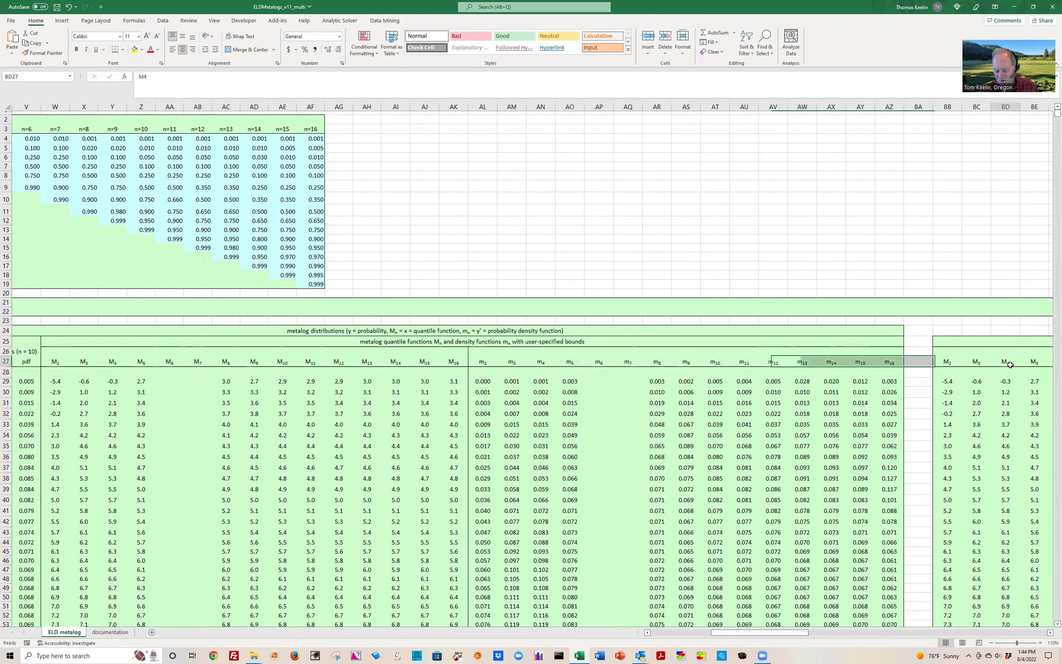
left_click(1022, 363)
key("Right")
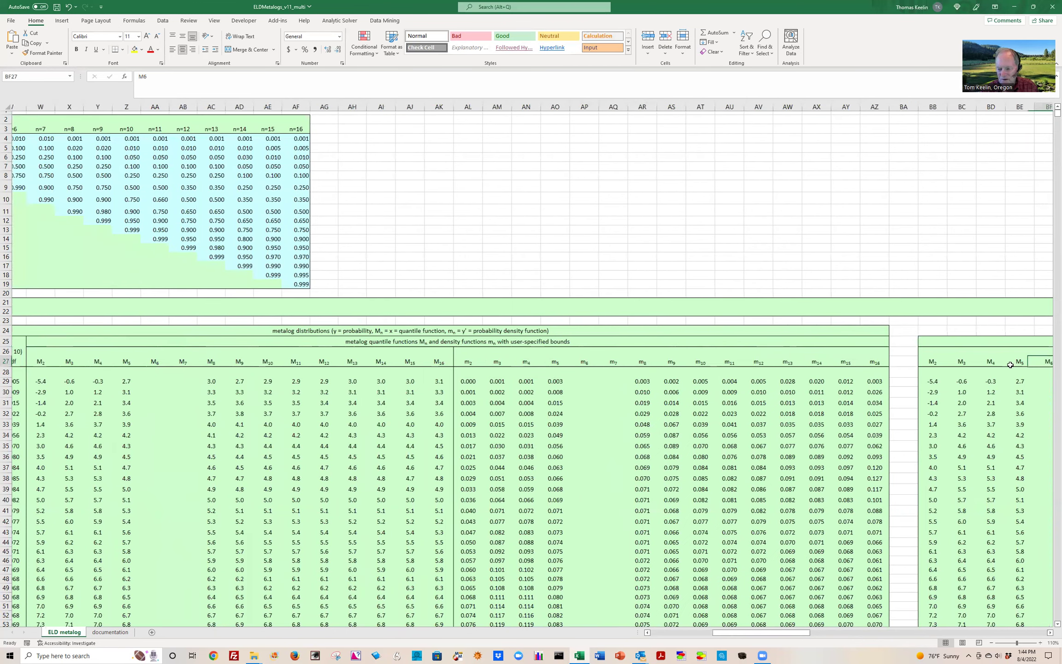
key("Right")
key("Right")
key("Right")
key("Right")
key("Right")
key("Right")
key("Right")
key("Right")
key("Right")
key("Right")
key("Right")
key("Right")
key("Right")
key("Right")
key("Right")
key("Right")
key("Right")
key("Right")
key("Right")
key("Left")
key("Left")
key("Left")
key("Left")
key("Left")
key("Left")
key("Left")
key("Left")
key("Left")
key("Left")
key("Left")
key("Left")
key("Left")
key("Left")
key("Left")
key("Left")
key("Left")
key("Left")
key("Left")
key("Left")
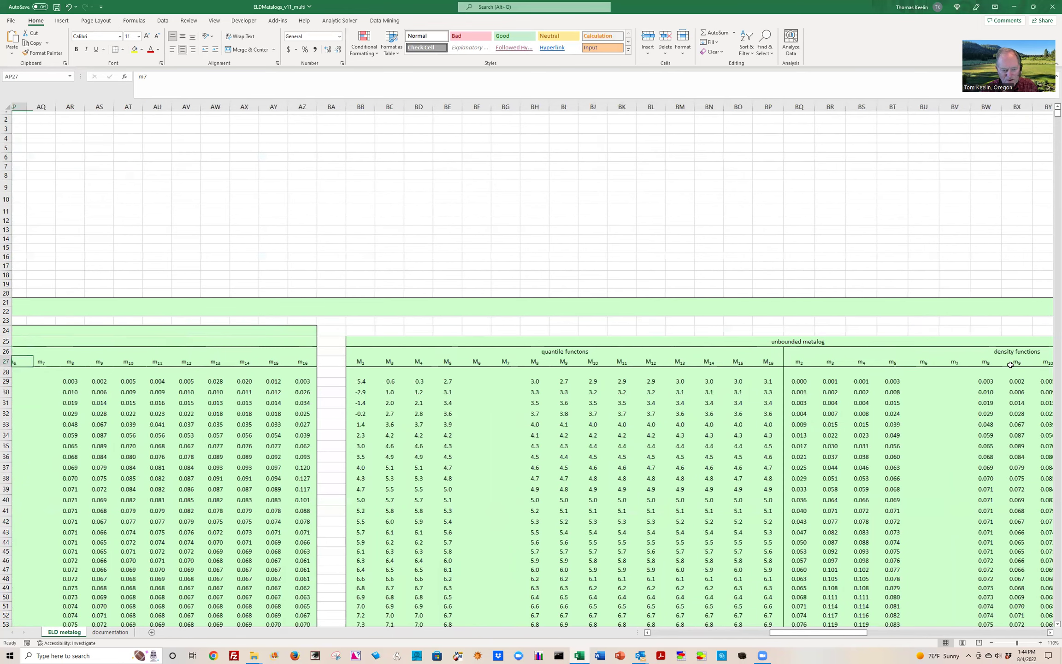
- Inspect the first-row m10 and m11 density formulas in the table with user-specified bounds
key("Left")
key("Left")
key("Left")
key("Left")
key("Left")
key("Left")
key("Down")
key("Down")
key("Right")
key("Right")
key("Right")
key("Right")
key("Right")
key("Right")
key("Right")
key("Right")
key("Right")
key("Right")
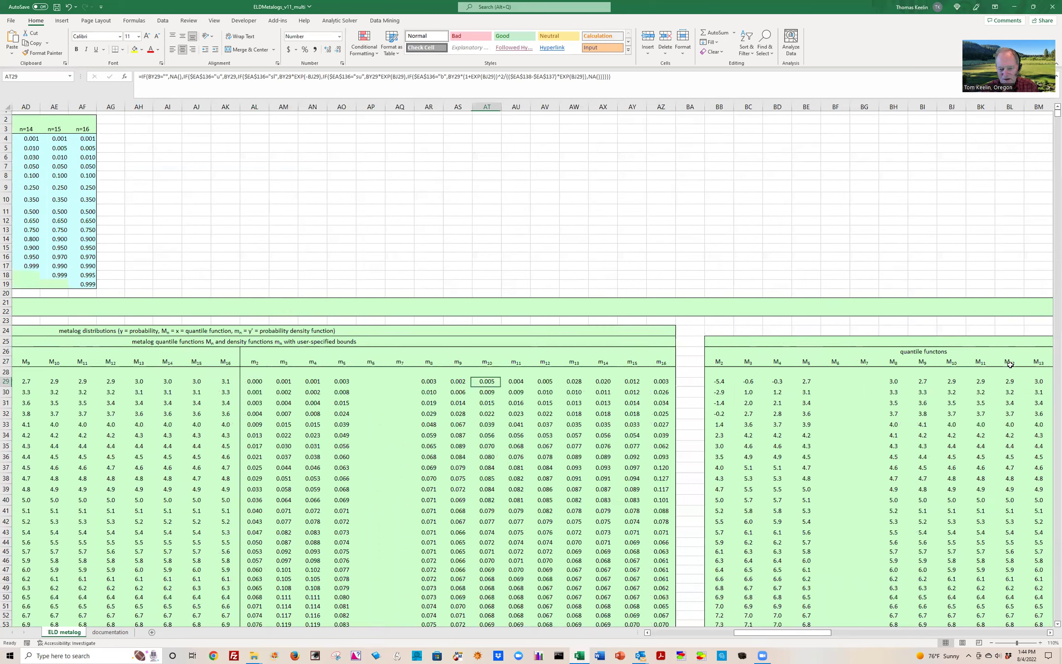
key("Right")
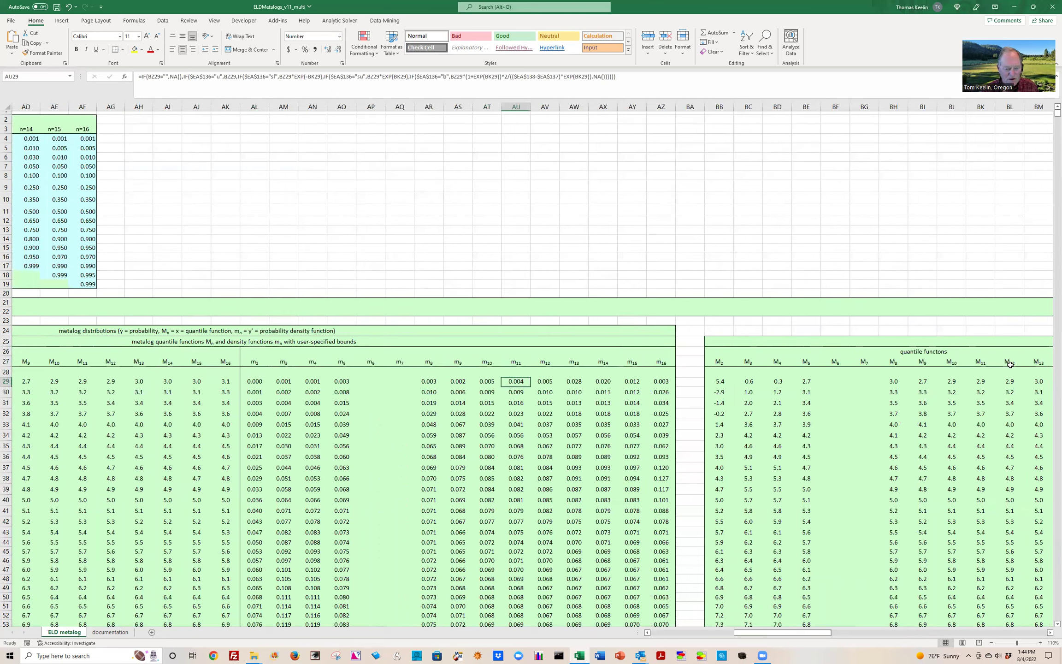
- Highlight the first 15 rows of user-bounded density functions m2 to m16 and inspect the m8 formula in row 34
left_click(266, 385)
left_click_drag(508, 424, 634, 519)
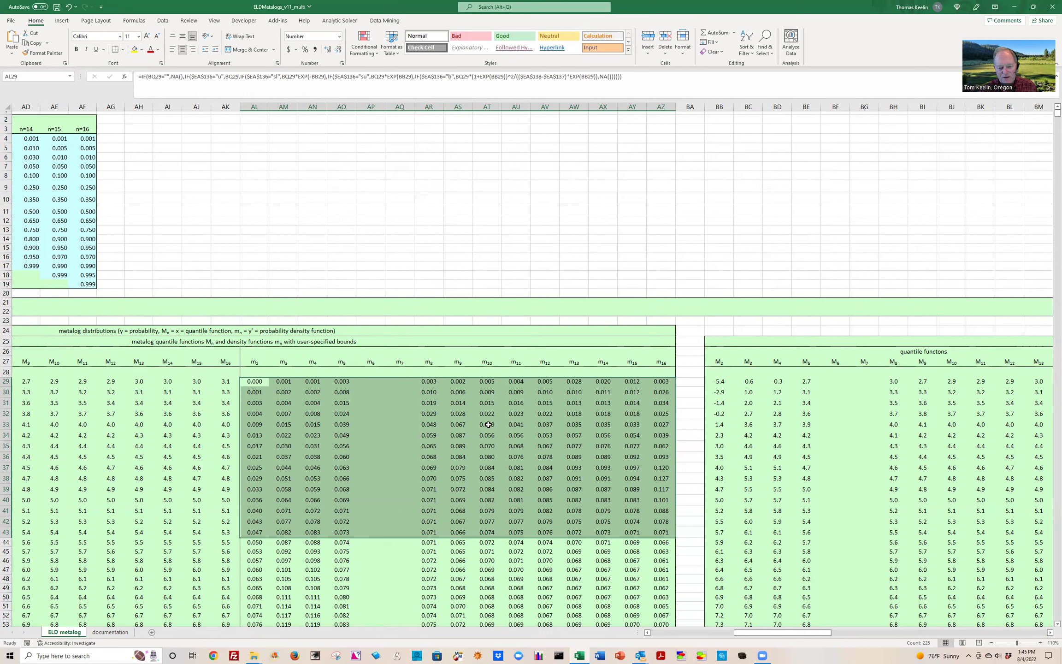
left_click(429, 436)
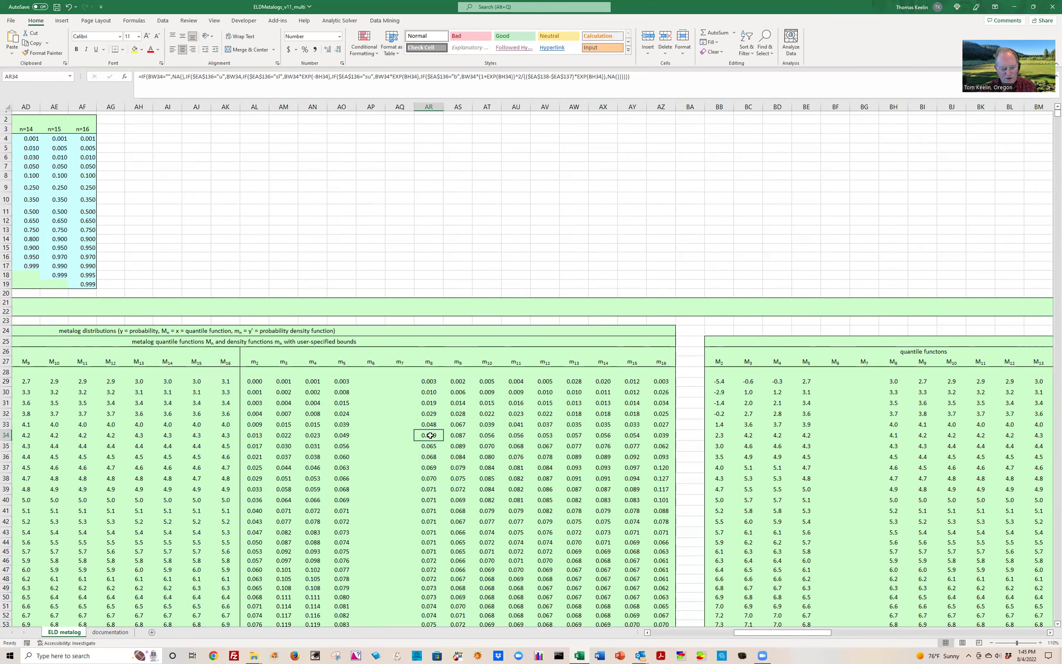
- Go back past the large plots columns and highlight the first eight rows of user-bounded quantile functions M2 to M16
key("Left")
key("Left")
key("Left")
key("Left")
key("Left")
key("Left")
key("Left")
key("Left")
key("Left")
key("Left")
key("Left")
key("Left")
key("Left")
key("Left")
key("Left")
key("Left")
key("Left")
key("Left")
key("Left")
key("Left")
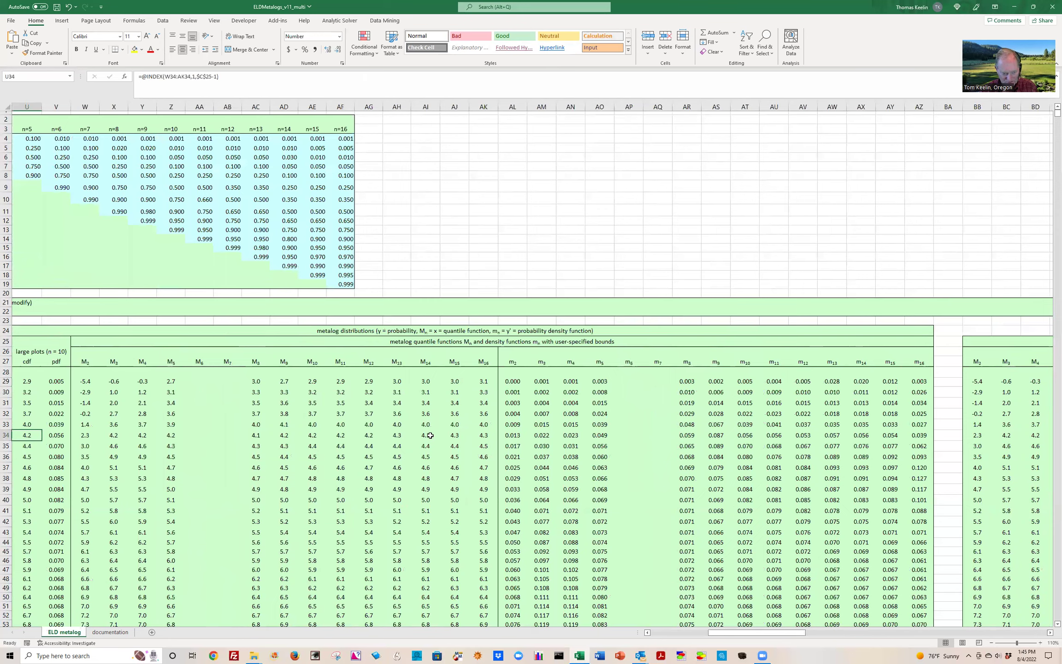
key("Left")
key("Left")
key("Left")
key("Left")
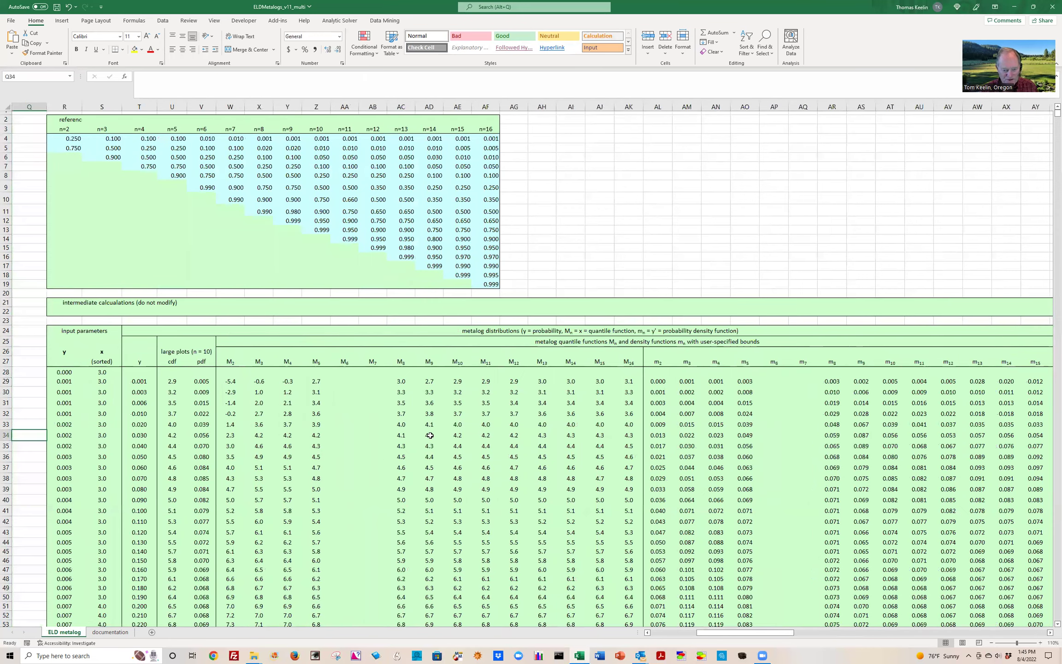
key("Left")
key("Left")
key("Left")
key("Left")
left_click_drag(321, 381, 719, 460)
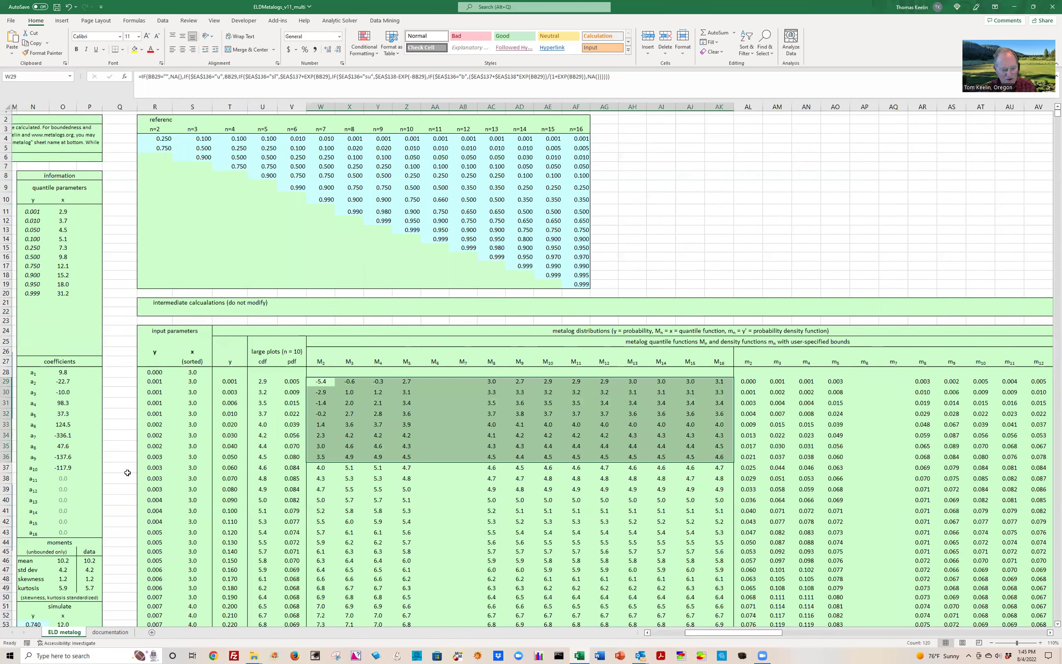
- Examine the first two y probabilities and match them to the first four rows of quantile functions M2 to M16
left_click(229, 381)
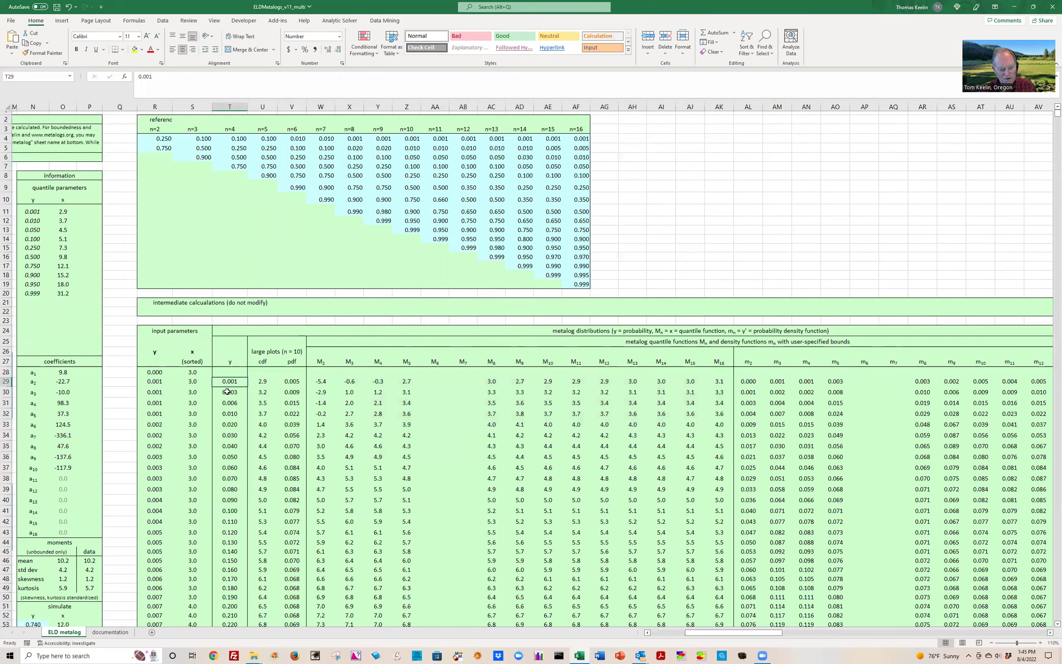
left_click(228, 392)
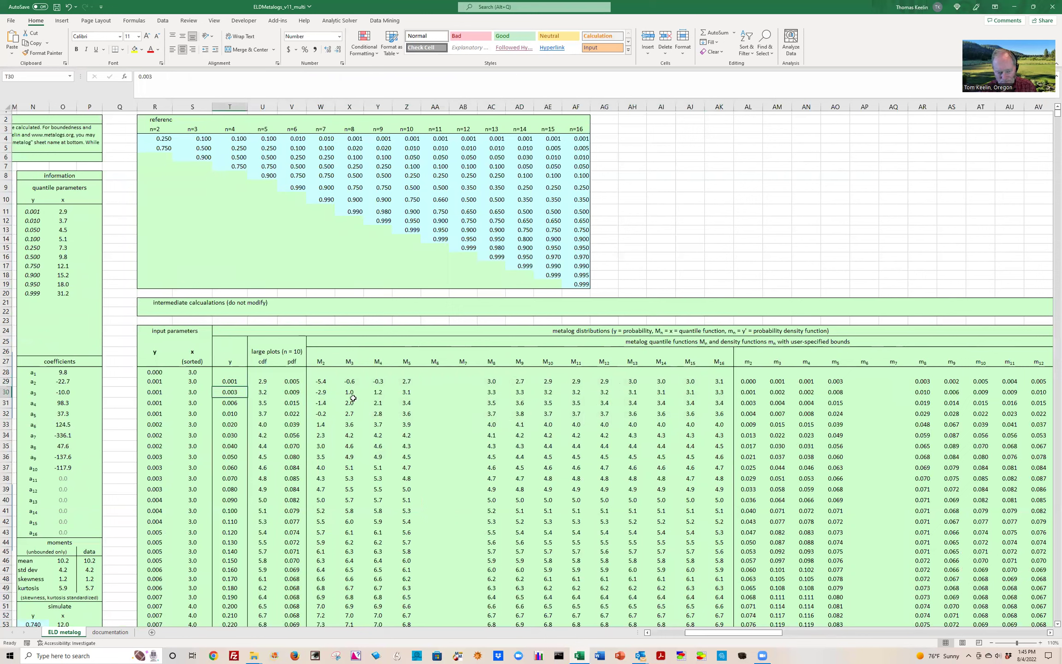
left_click(323, 382)
left_click_drag(428, 381, 717, 414)
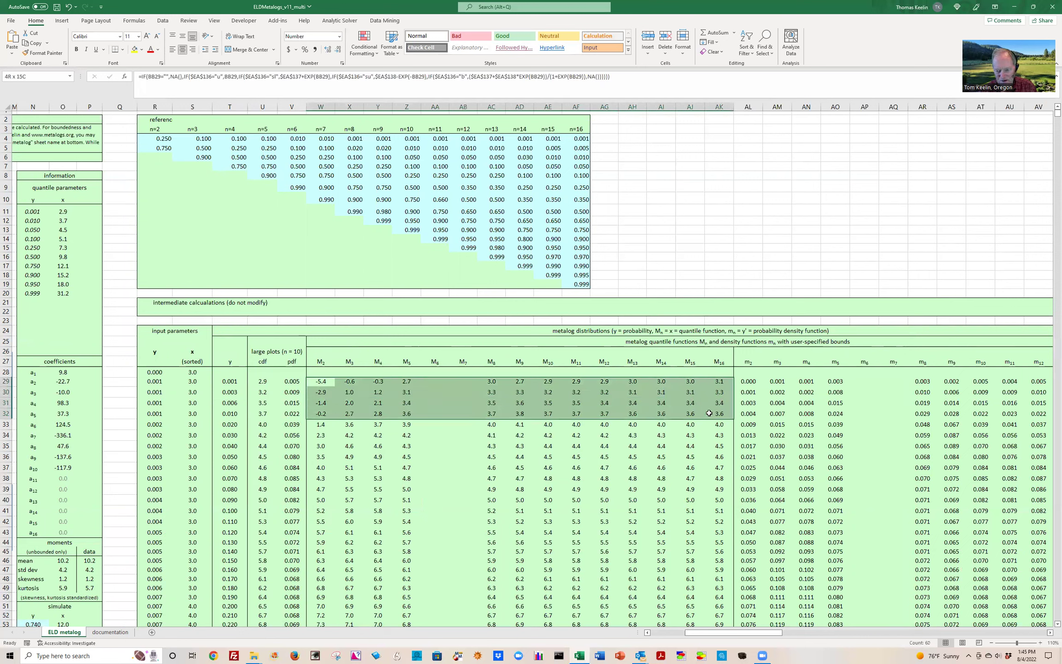
- Inspect the INDEX formula in the large plots cdf column and compare it with the M10 quantile column
left_click(257, 383)
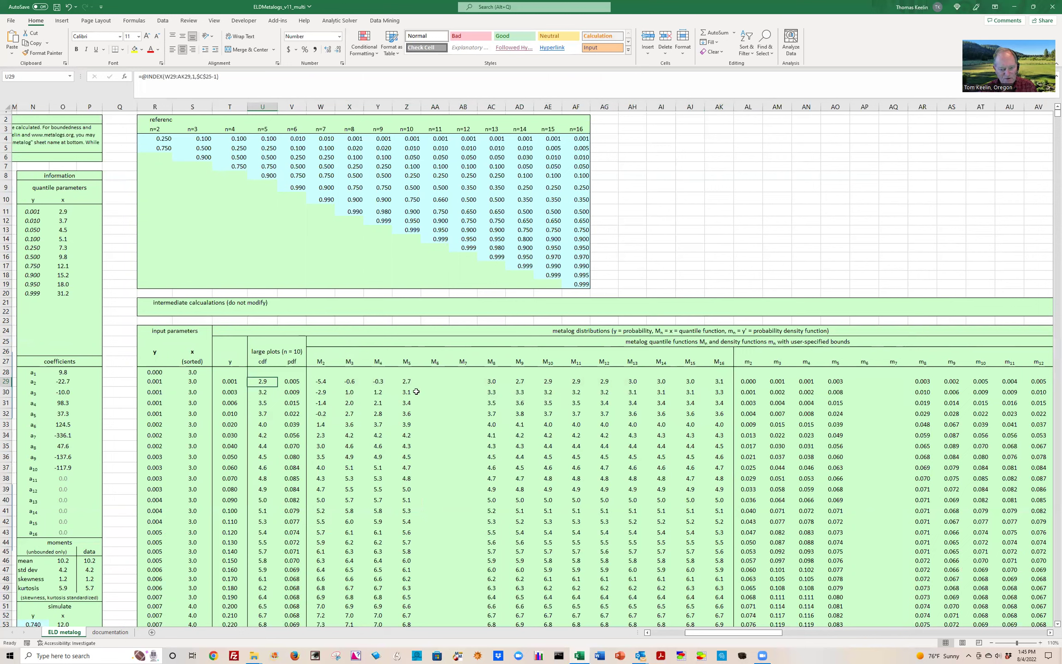
left_click(548, 382)
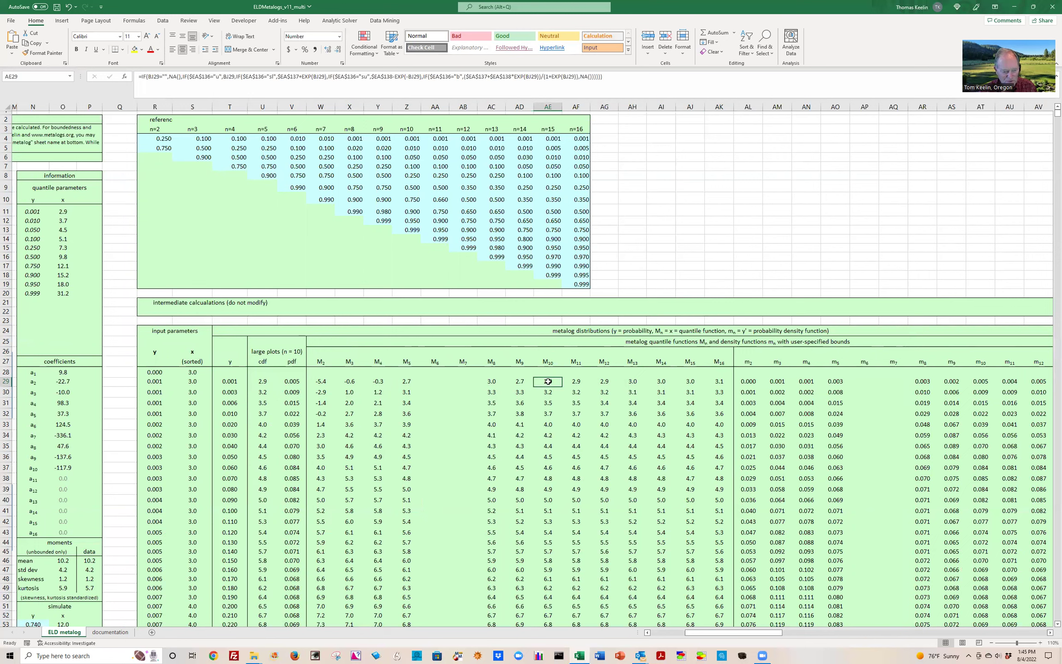
left_click_drag(547, 381, 551, 446)
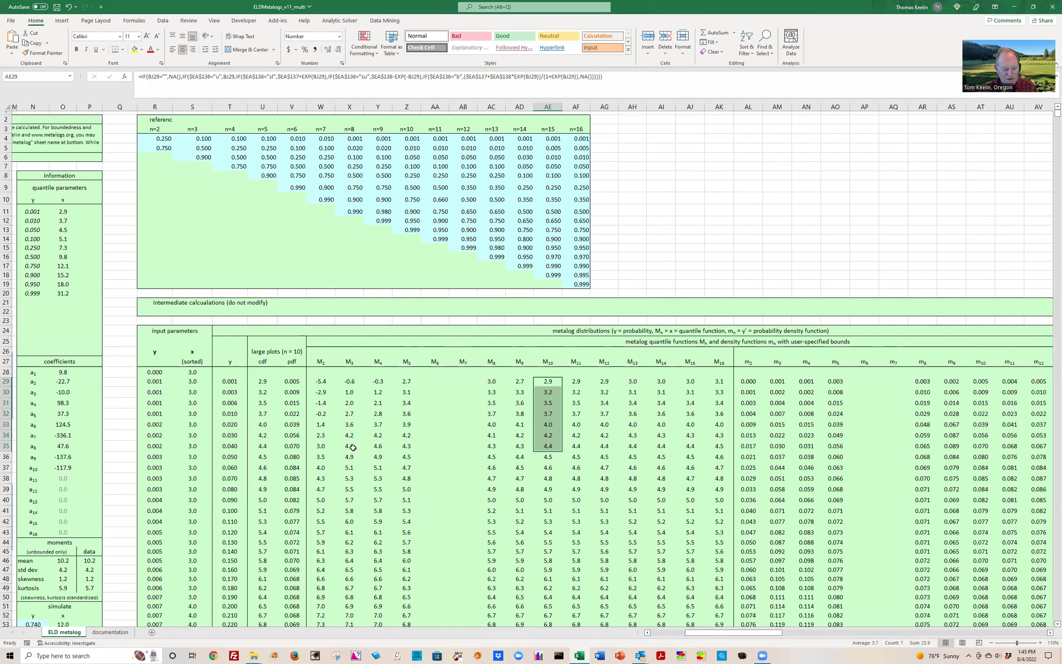
left_click(268, 383)
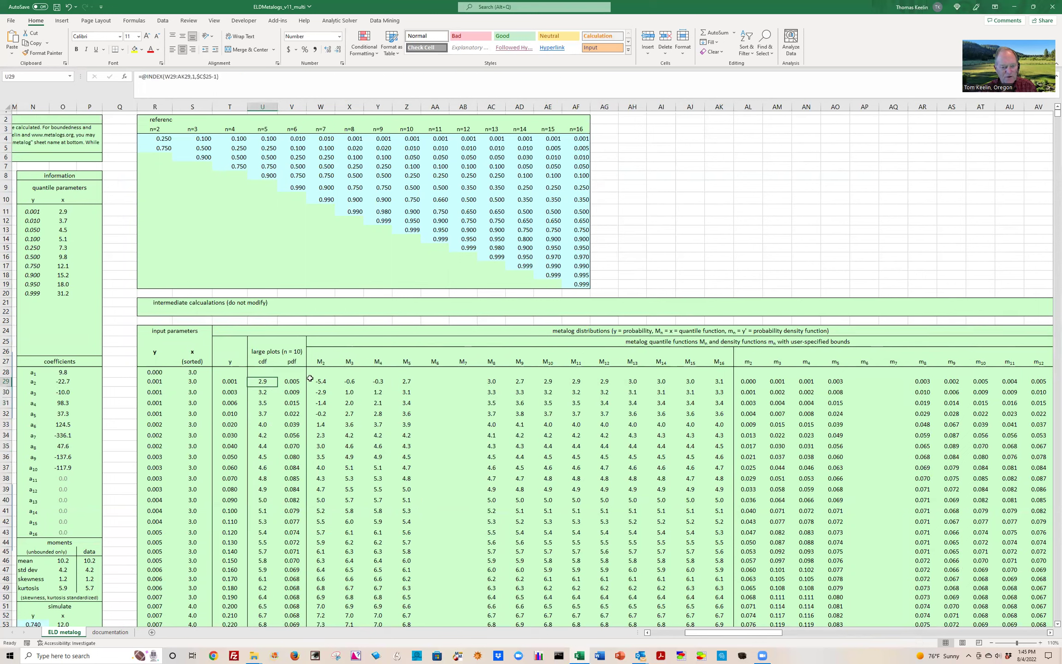
- Inspect the large plots pdf formula against the m10 density column and highlight the upper cdf and pdf rows
left_click(286, 381)
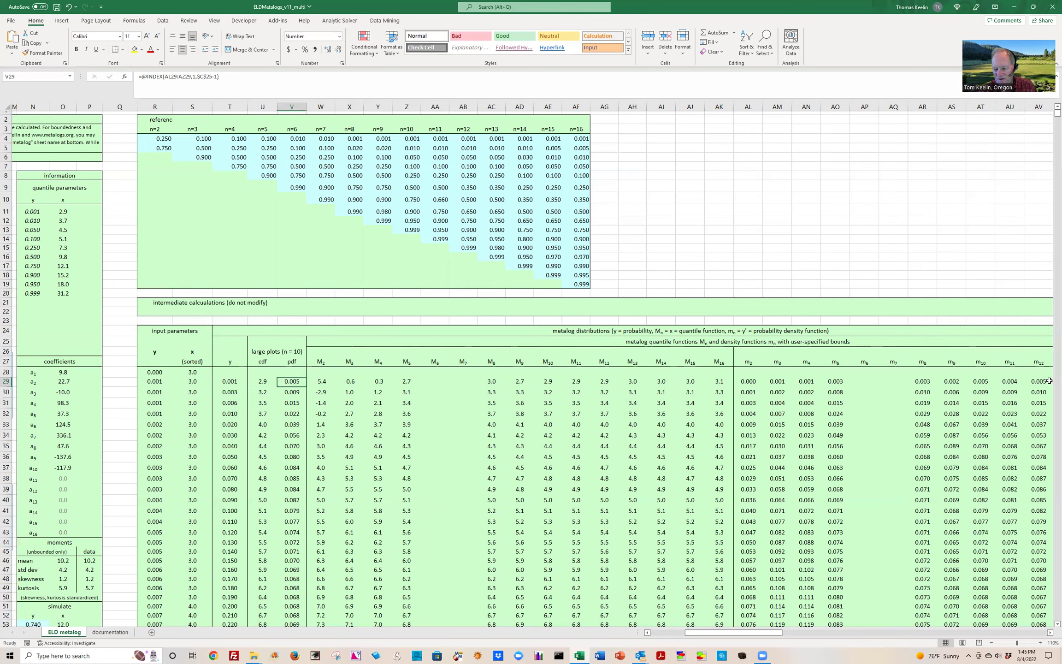
left_click(976, 384)
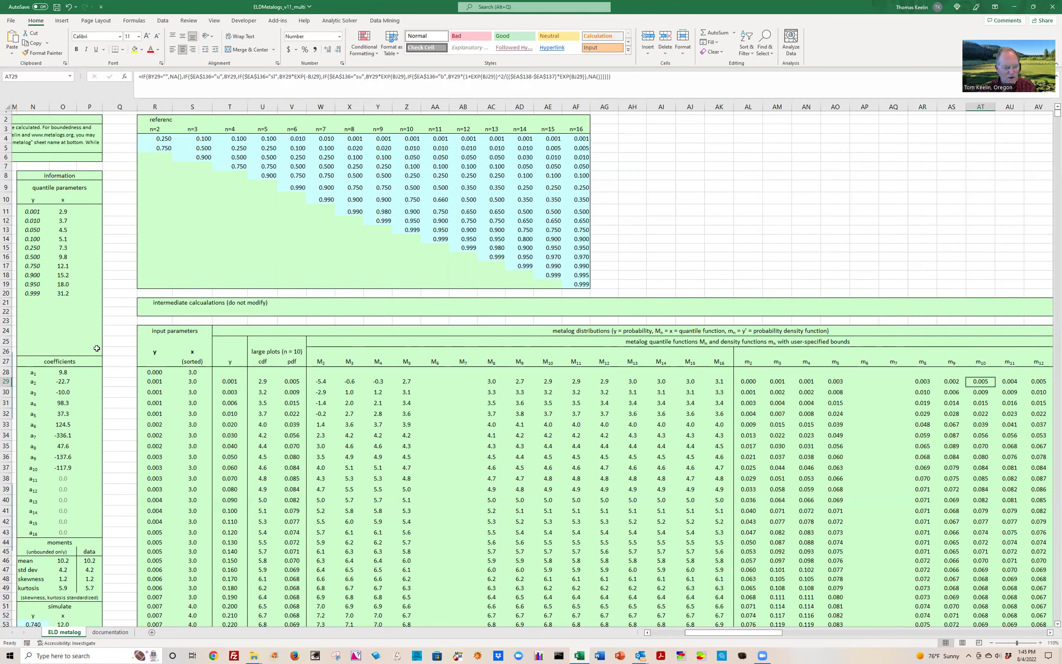
left_click_drag(259, 346, 295, 458)
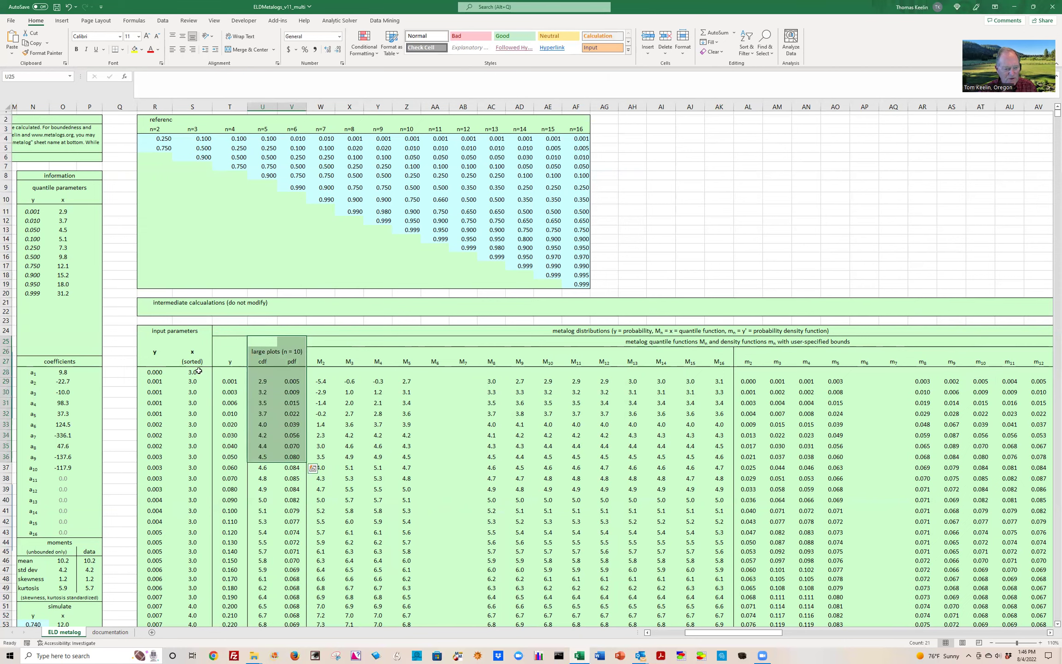
- Return to the steelhead charts, switch the number of displayed terms to 9, and restore it to 10
left_click(121, 326)
key("Home")
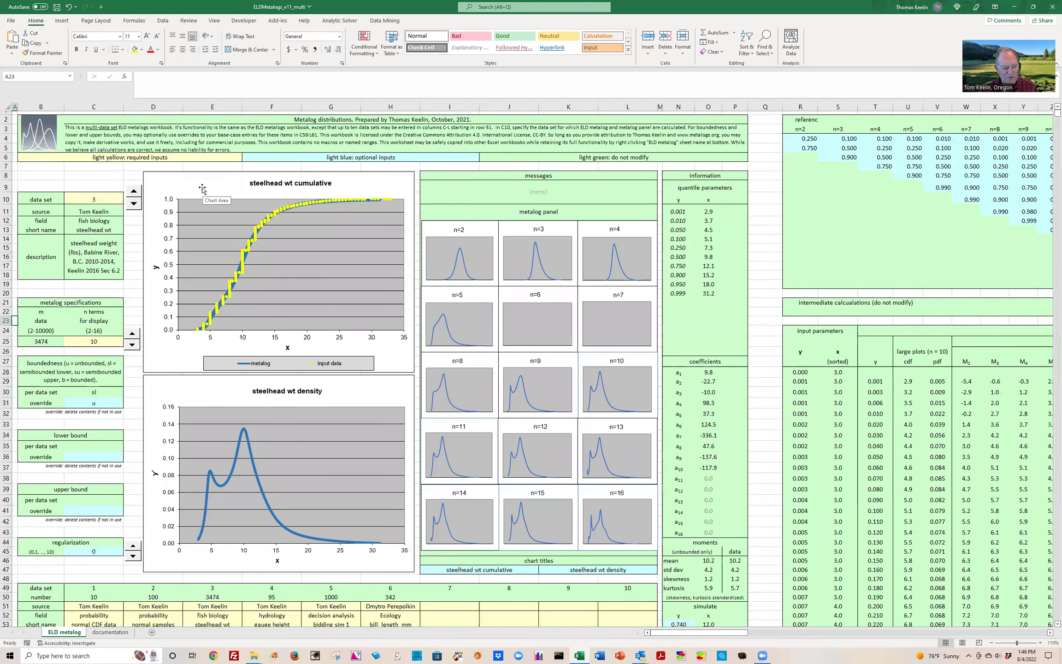
left_click(132, 345)
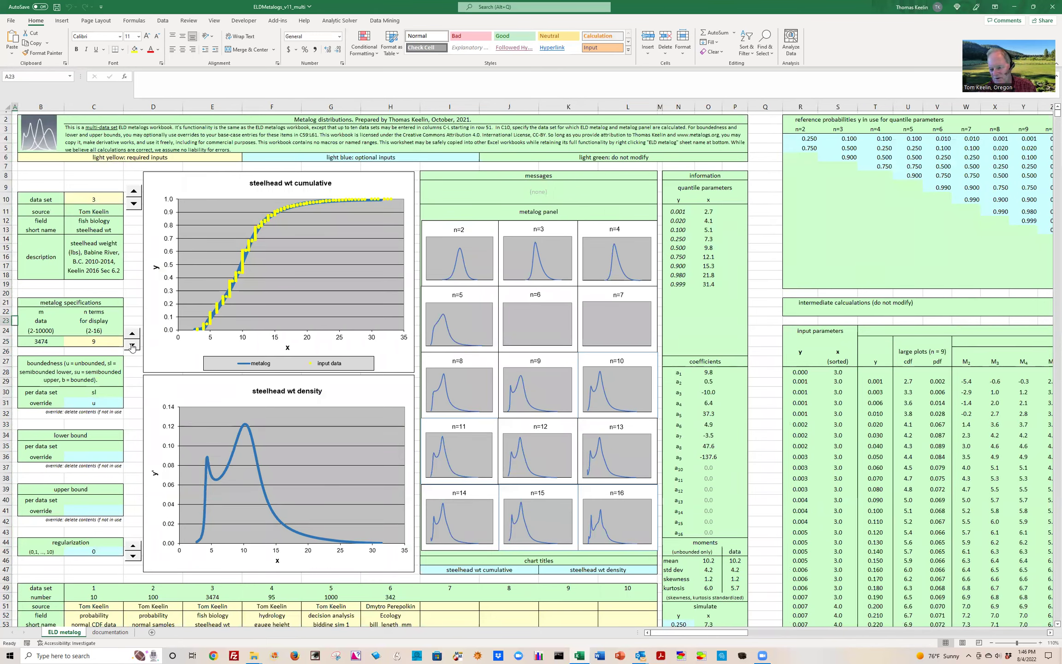
left_click(133, 335)
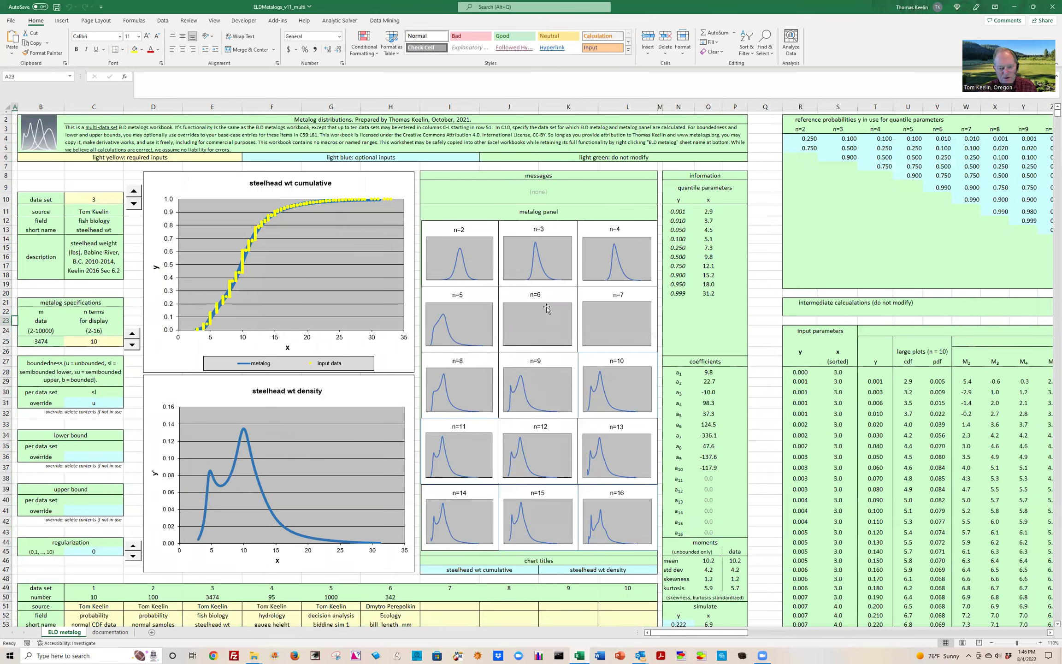
- Trace row 28 of the intermediate calculations from the input parameters to the M4 quantile formula
left_click(771, 371)
key("Right")
key("Right")
key("Right")
key("Right")
key("Right")
key("Right")
key("Right")
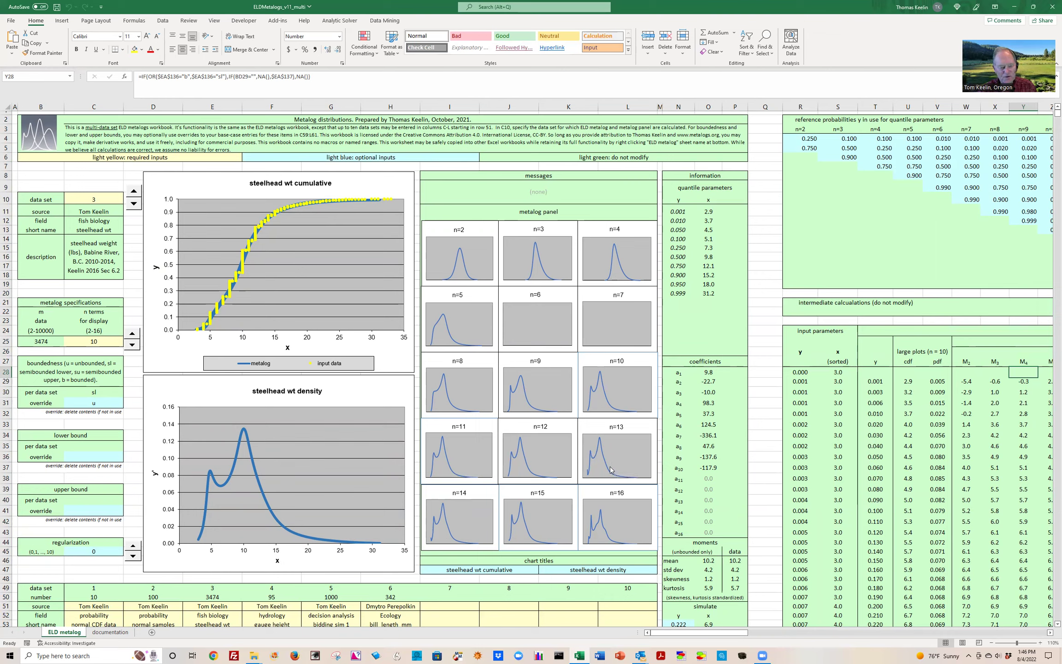
- Set the displayed terms to 16, compare the density chart with the n=16 panel plot, and restore 10 terms
mouse_move(608, 471)
left_click(94, 341)
type("16")
key("ctrl+Return")
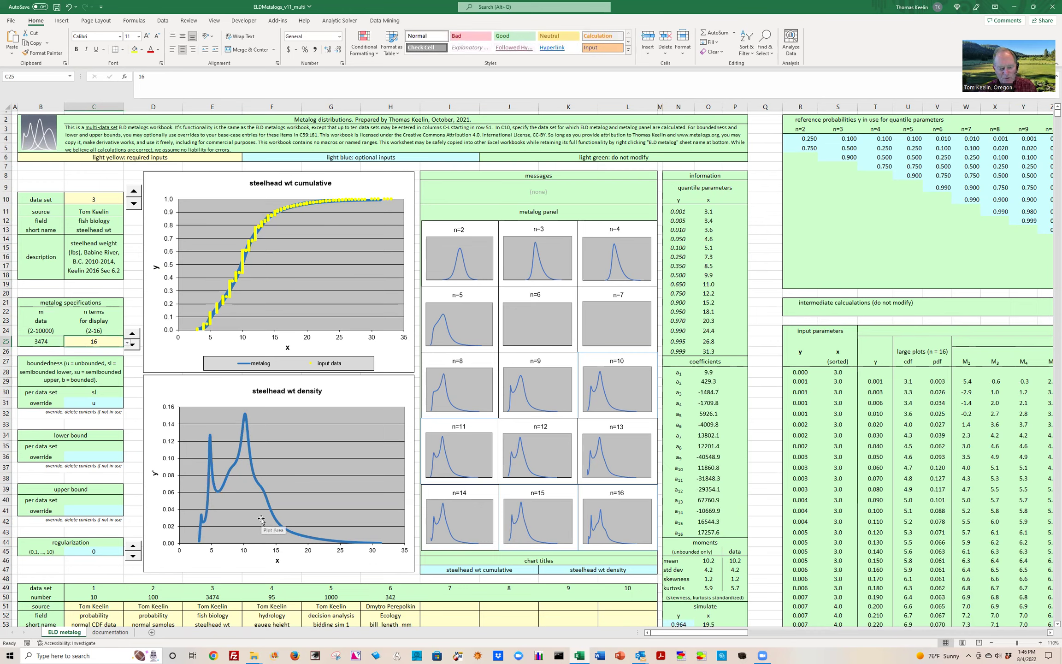
mouse_move(607, 530)
type("10")
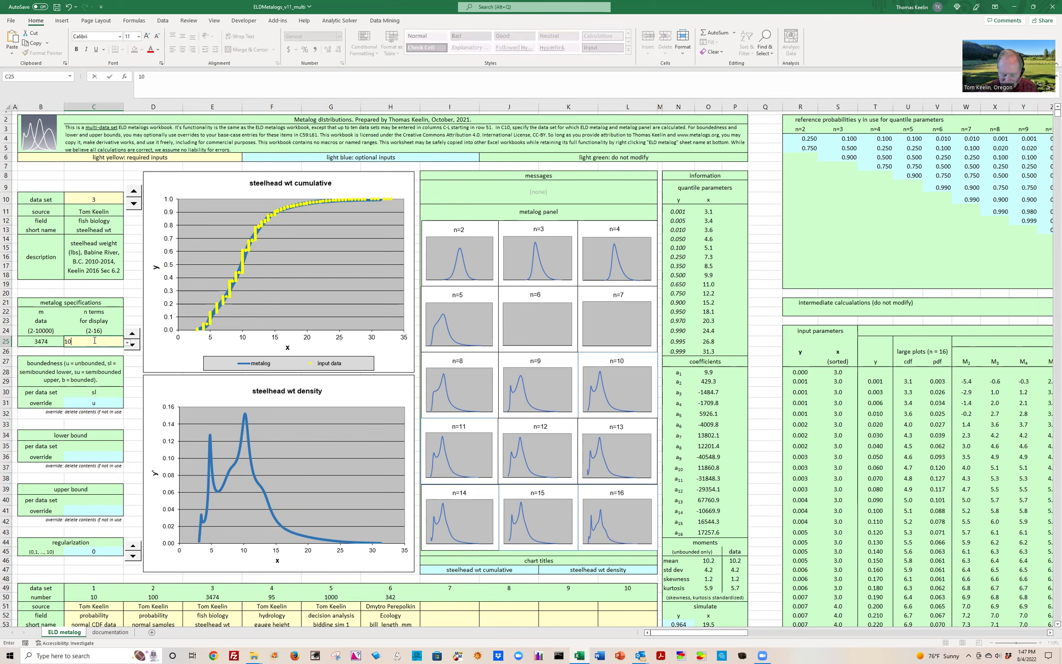
key("Return")
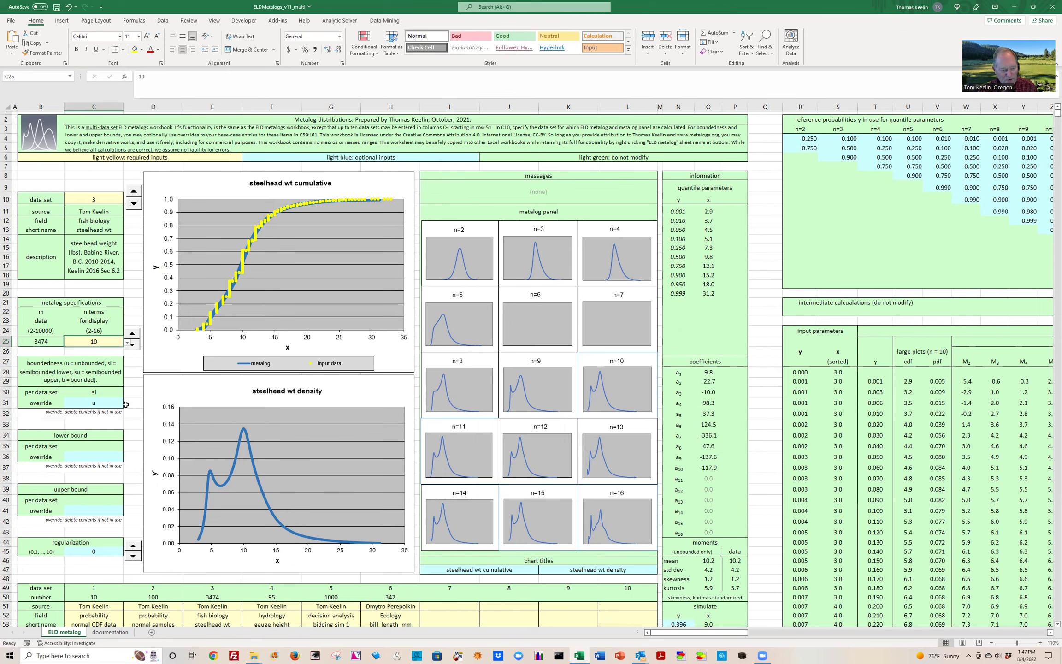
- Clear the boundedness override so the data set's own sl boundedness applies
left_click(88, 405)
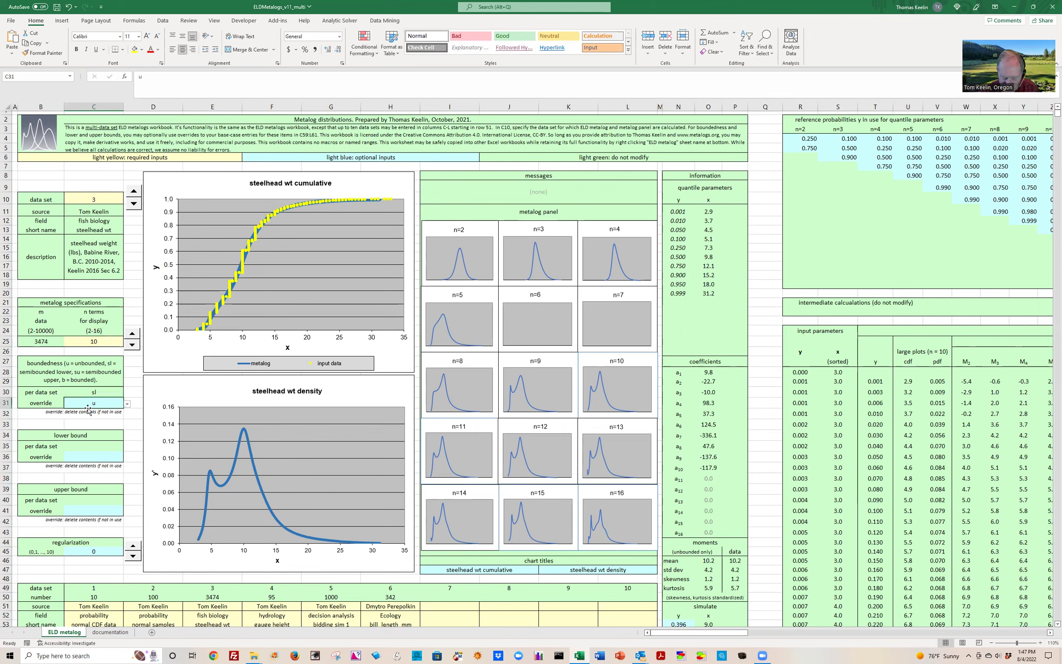
type("0")
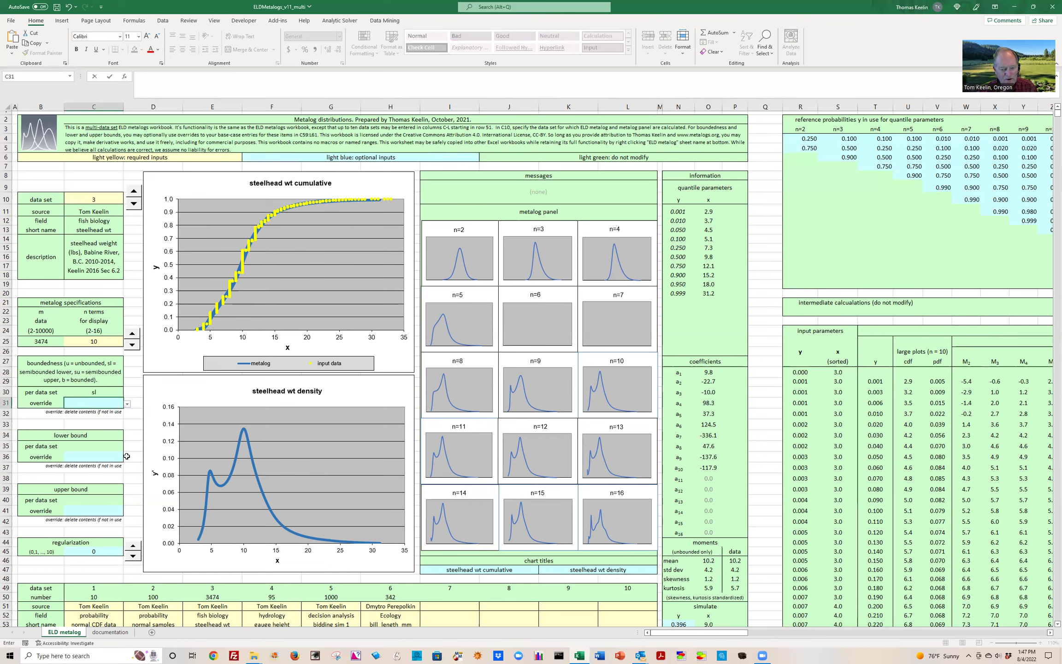
left_click(134, 431)
left_click(540, 350)
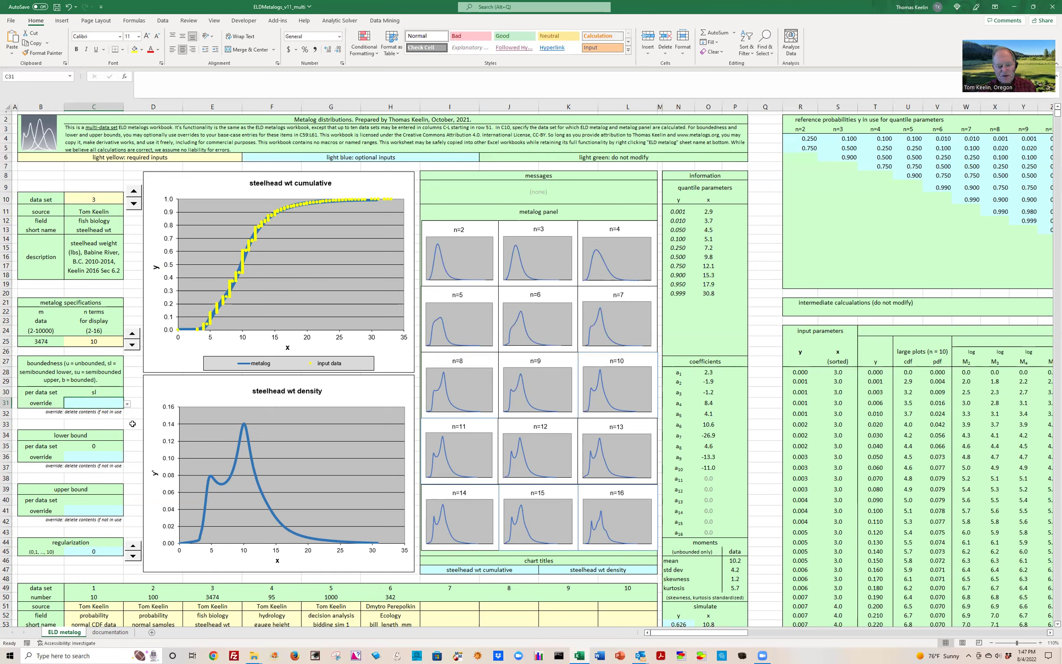
- Check the steelhead data set's boundedness, lower bound and first two data values in the data table
scroll(281, 484, "down", 4)
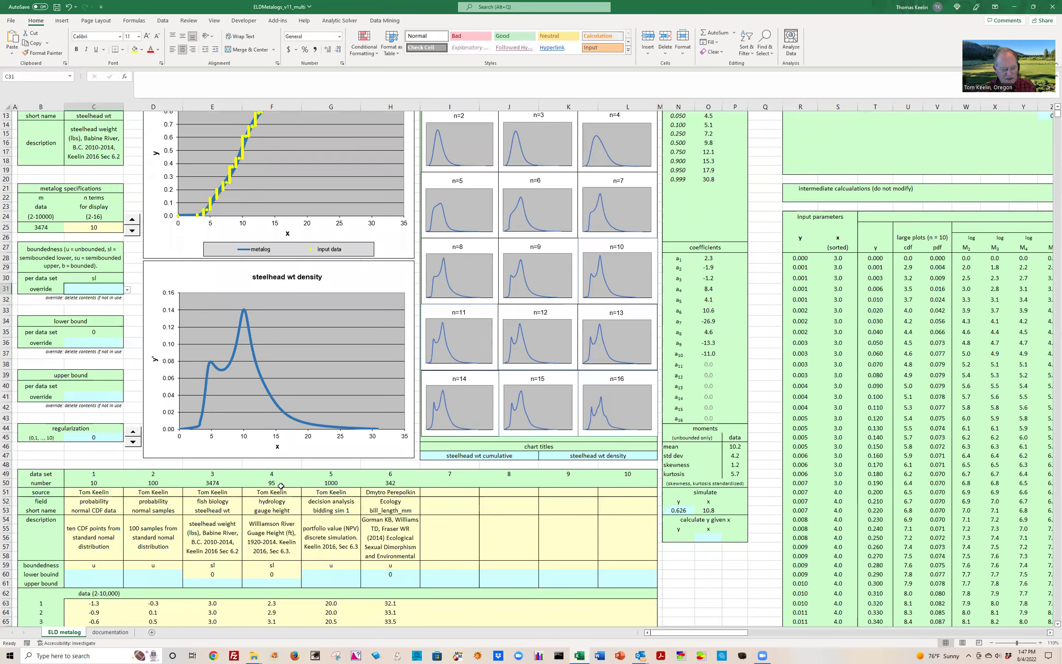
left_click(216, 603)
left_click(212, 611)
scroll(238, 612, "up", 1)
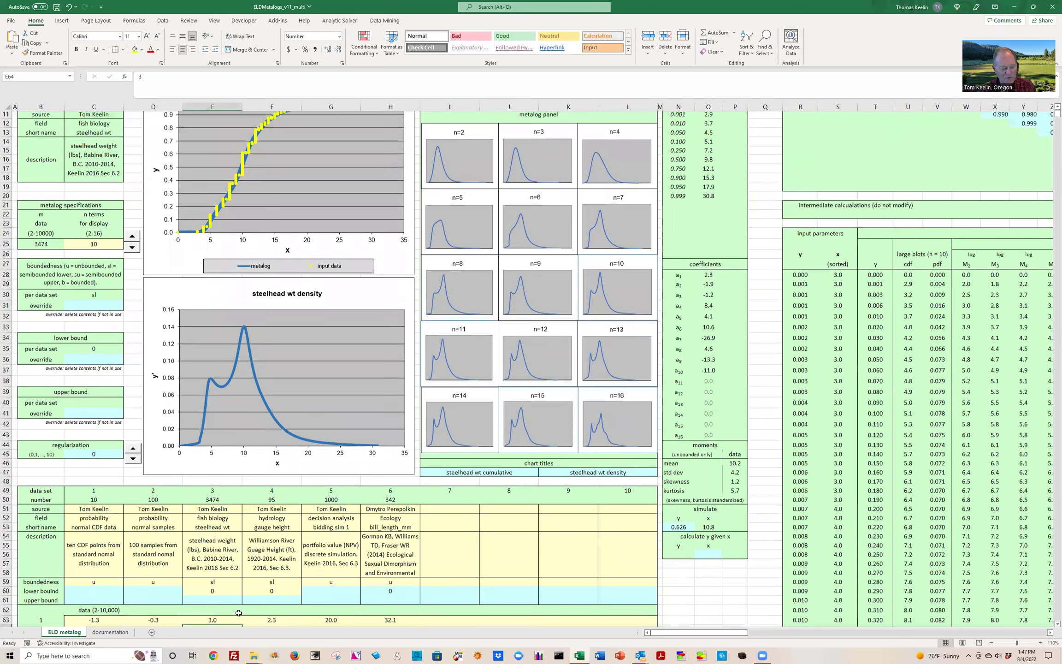
scroll(238, 613, "up", 1)
scroll(143, 348, "up", 3)
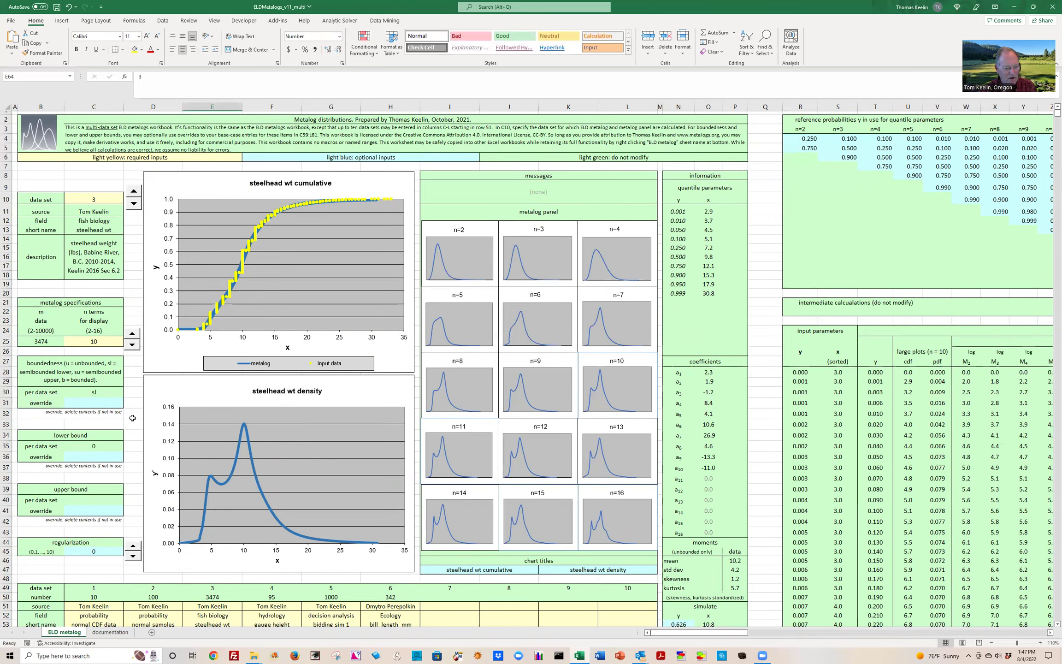
- Override the lower bound with 5 and inspect the messages cell
left_click(95, 446)
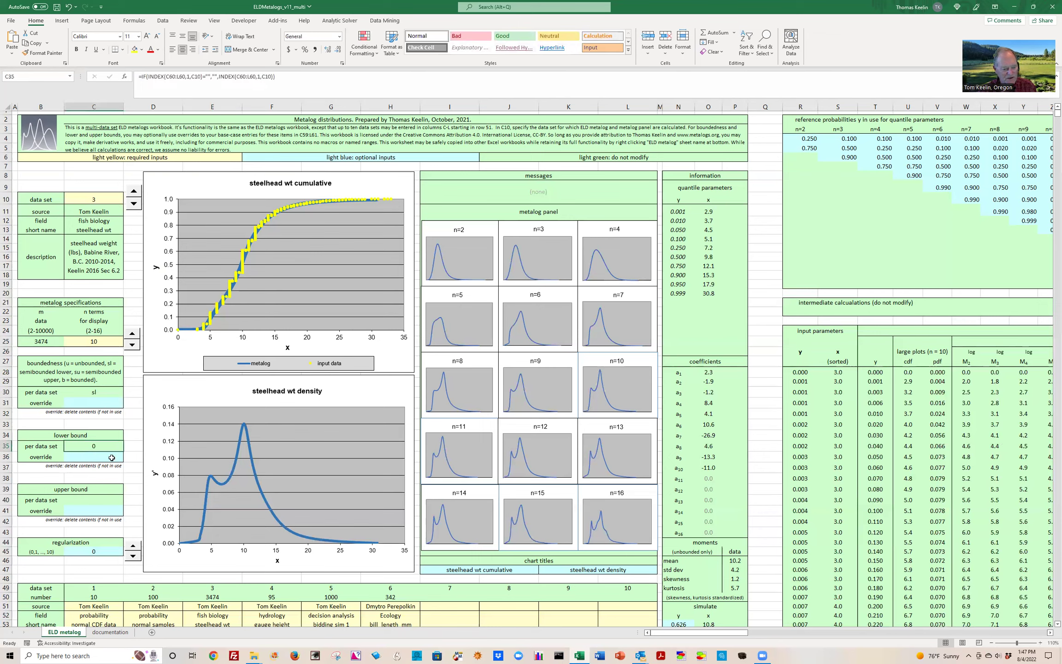
left_click(97, 455)
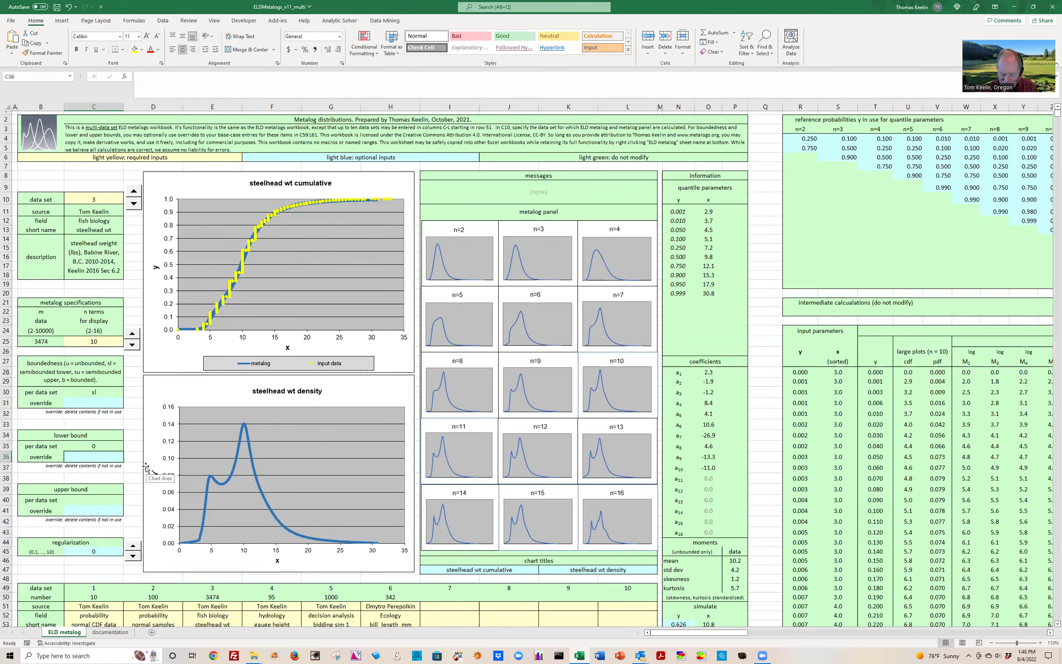
type("5")
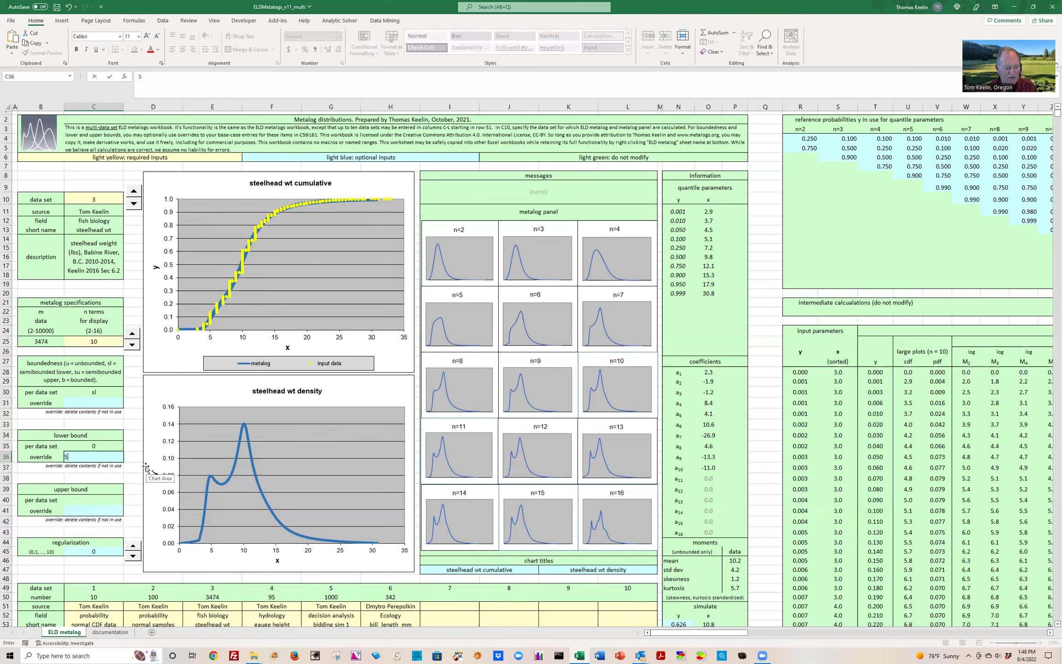
key("Return")
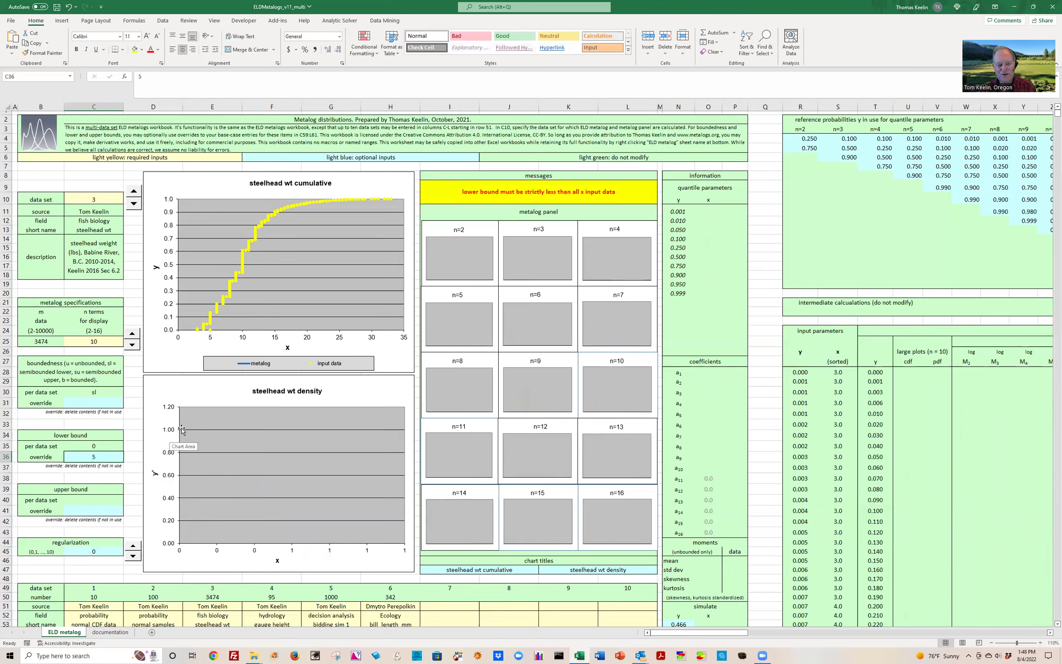
left_click(443, 193)
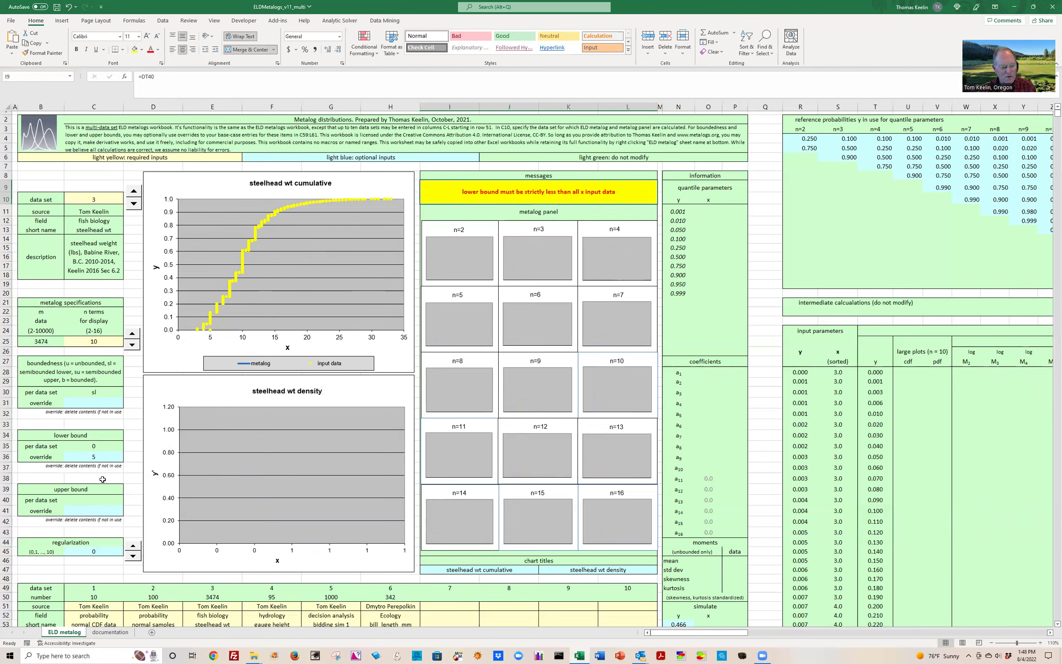
- Go to the messages table in the intermediate calculations and review it together with the neighbouring input-data validity checks
left_click(760, 185)
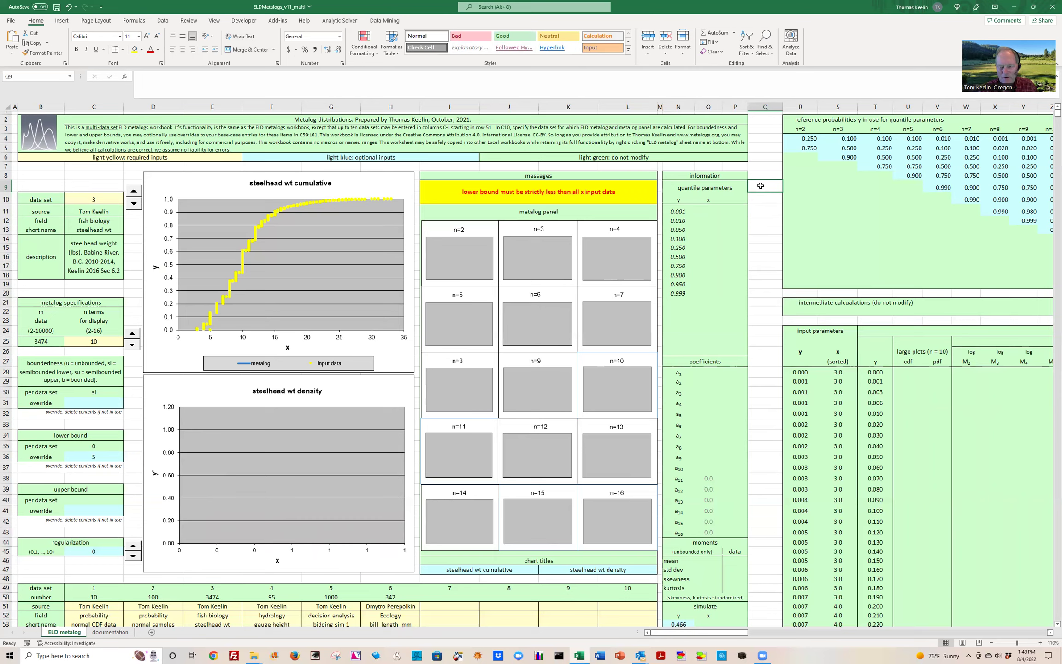
key("Right")
key("Right")
key("Right")
key("Right")
key("Right")
key("Right")
key("Right")
key("Right")
key("Right")
key("Right")
key("Right")
key("Right")
key("Right")
key("Right")
key("Right")
key("Right")
key("Right")
key("Right")
key("Right")
key("Right")
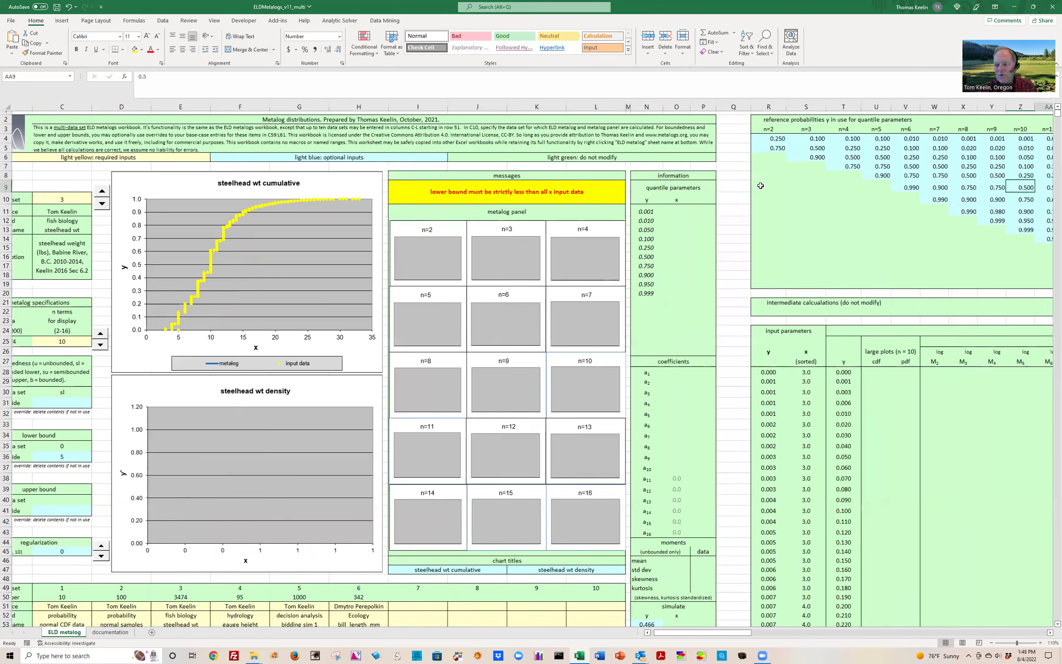
key("Right")
key("Right")
key("Right")
key("Right")
key("Right")
key("Right")
key("Right")
key("Right")
key("Right")
key("Right")
key("Right")
key("Right")
key("Right")
key("Right")
key("Right")
key("Right")
key("Right")
key("Right")
key("Right")
key("Right")
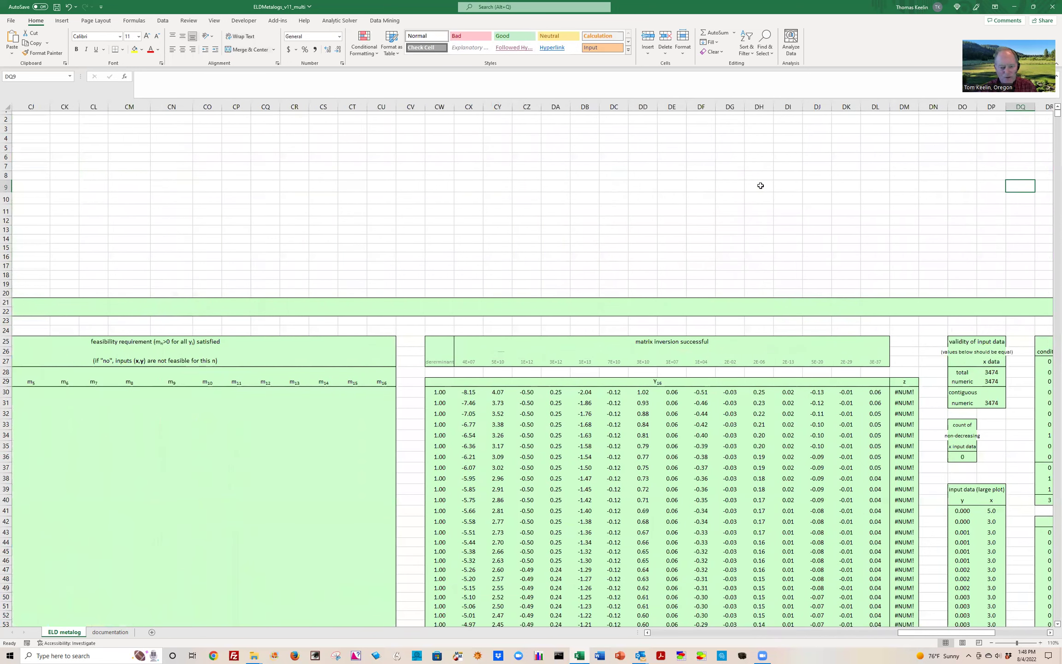
key("Right")
key("Right")
key("Right")
key("Right")
key("Right")
key("Right")
key("Right")
key("Right")
key("Right")
key("Right")
key("Right")
key("Right")
key("Right")
key("Right")
key("Right")
key("Left")
key("Left")
key("Left")
key("Left")
key("Left")
key("Left")
key("Left")
key("Left")
key("Left")
key("Left")
key("Left")
key("Left")
key("Left")
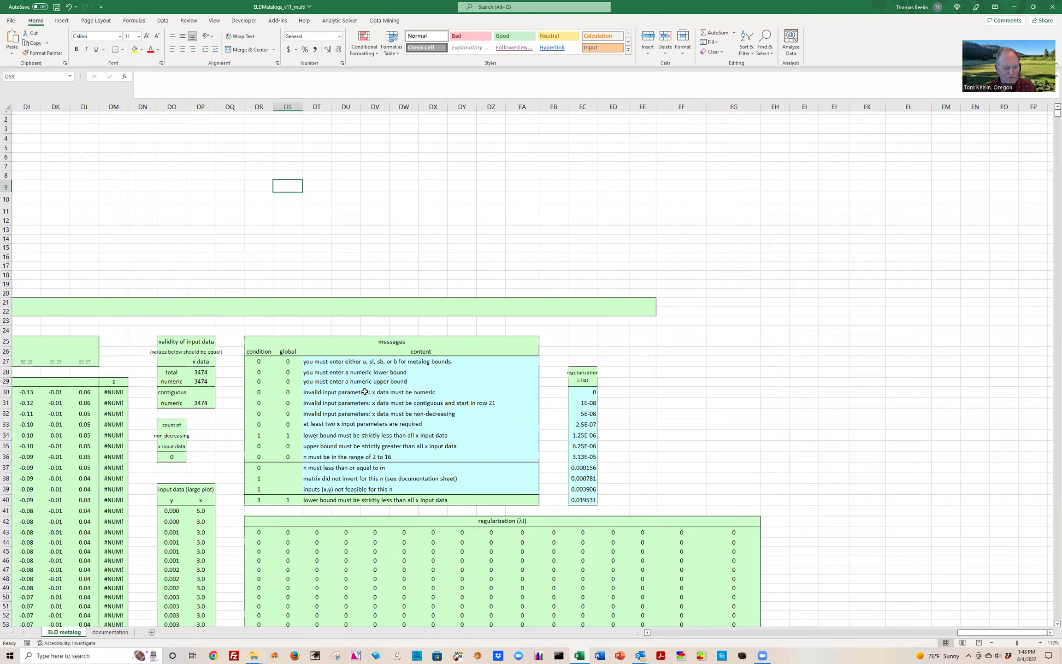
left_click_drag(164, 341, 540, 504)
left_click(695, 392)
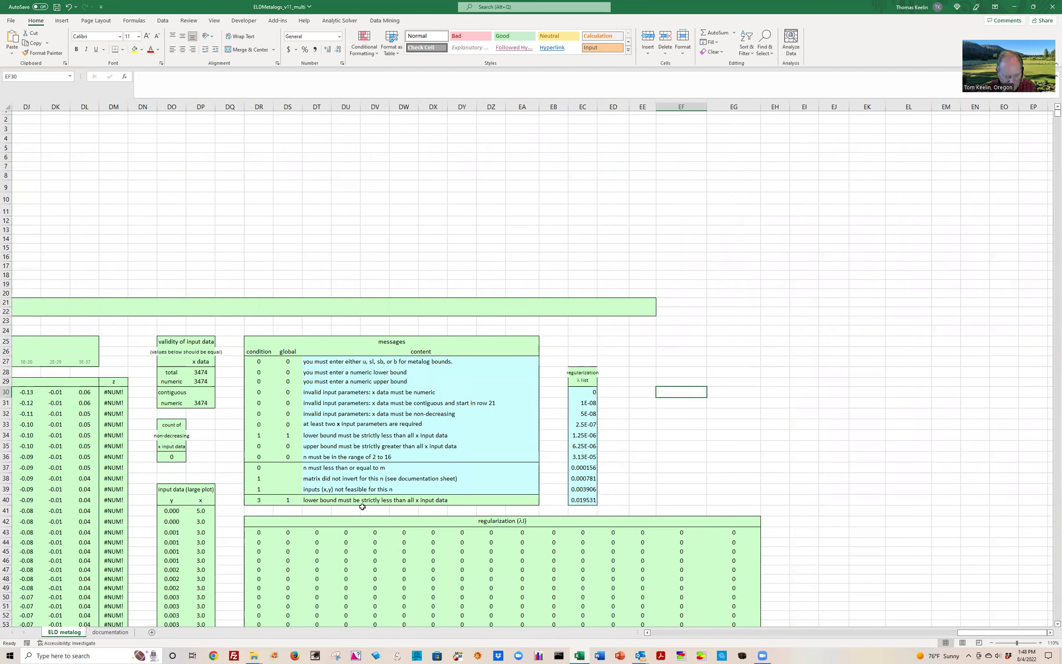
- Examine the condition, global flag and content cells of the message requiring the lower bound to be below all x input data
left_click(262, 436)
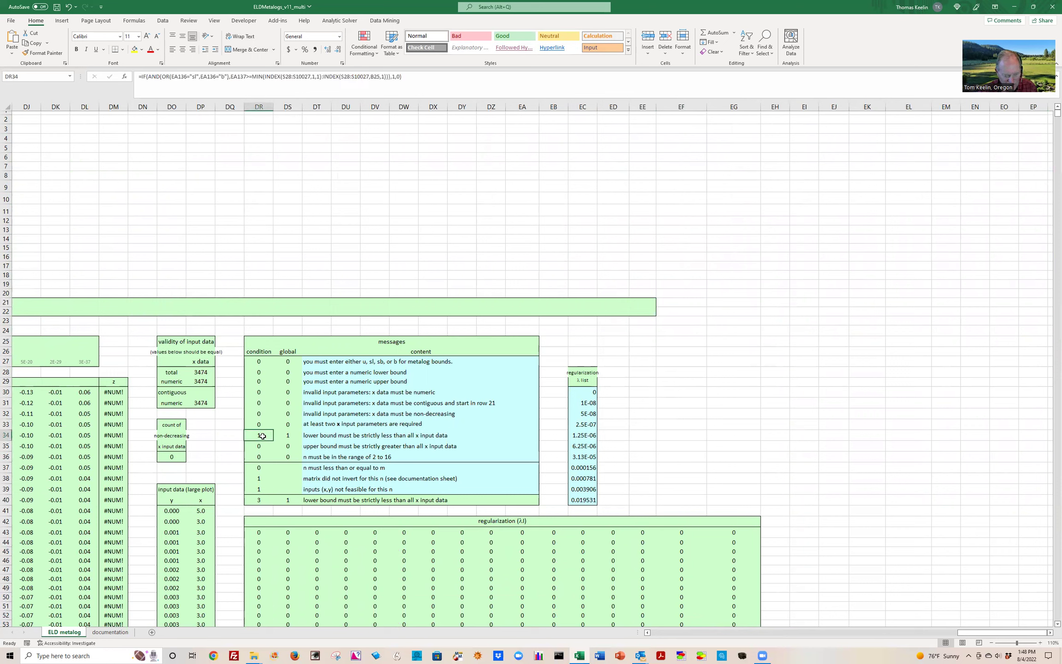
left_click(285, 434)
left_click(317, 440)
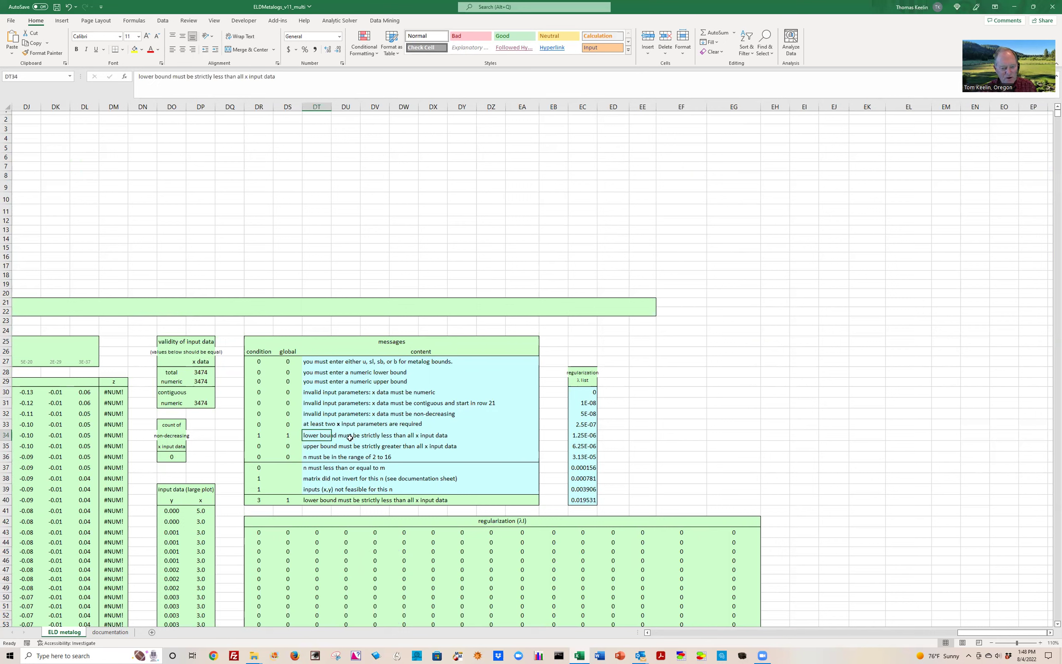
left_click(257, 436)
left_click(288, 436)
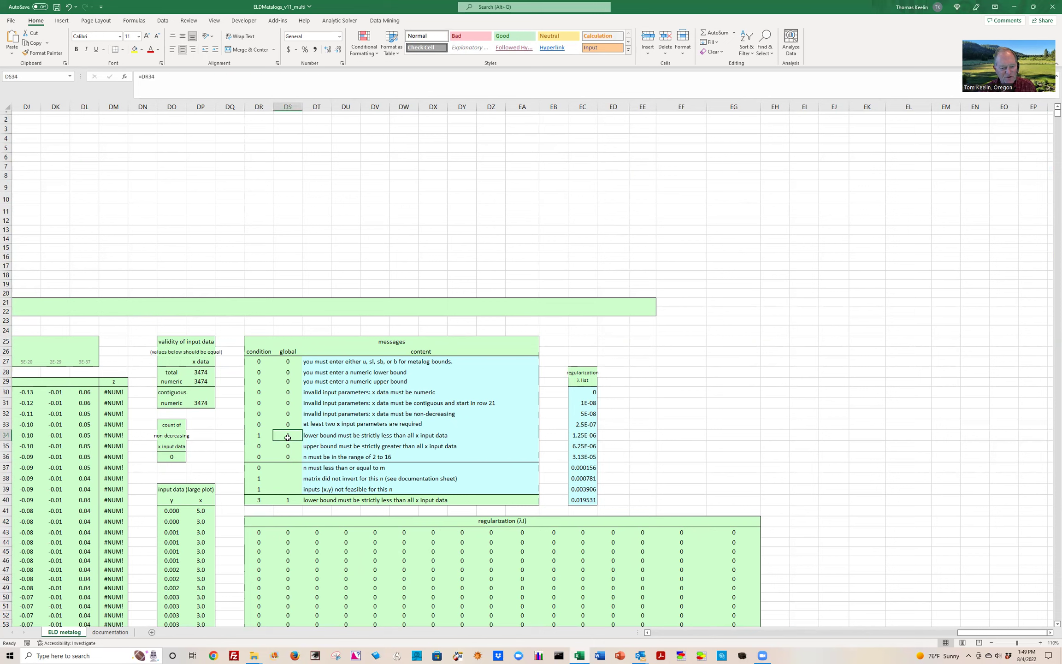
- Review the full list of message texts in the content part of the messages table
left_click(316, 363)
left_click_drag(321, 381, 511, 489)
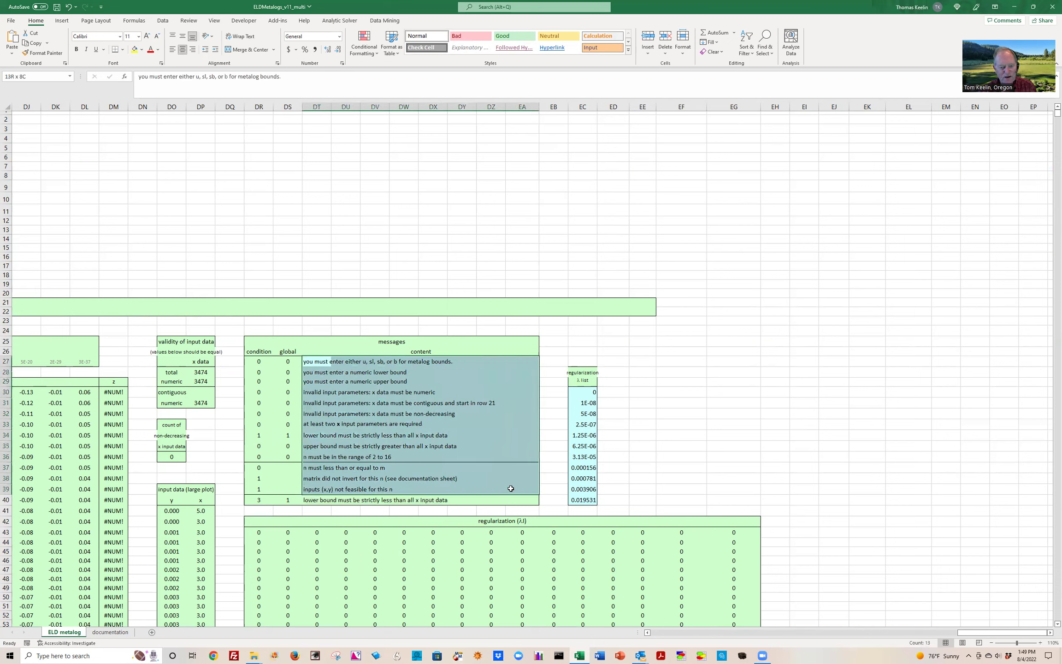
left_click(323, 327)
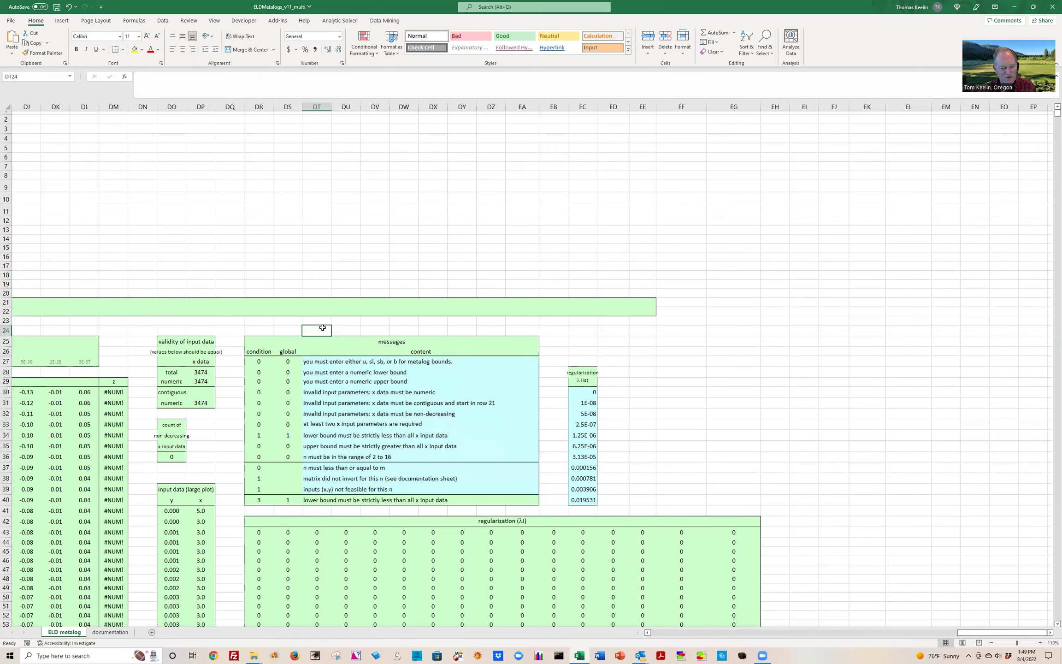
- Return to the metalog input section and clear the lower bound override so the data set's own bound applies
key("Left")
key("Left")
key("Left")
key("Left")
key("Left")
key("Left")
key("Left")
key("Left")
key("Left")
key("Left")
key("Left")
key("Left")
key("Left")
key("Left")
key("Left")
key("Left")
key("Left")
key("Left")
key("Left")
key("Left")
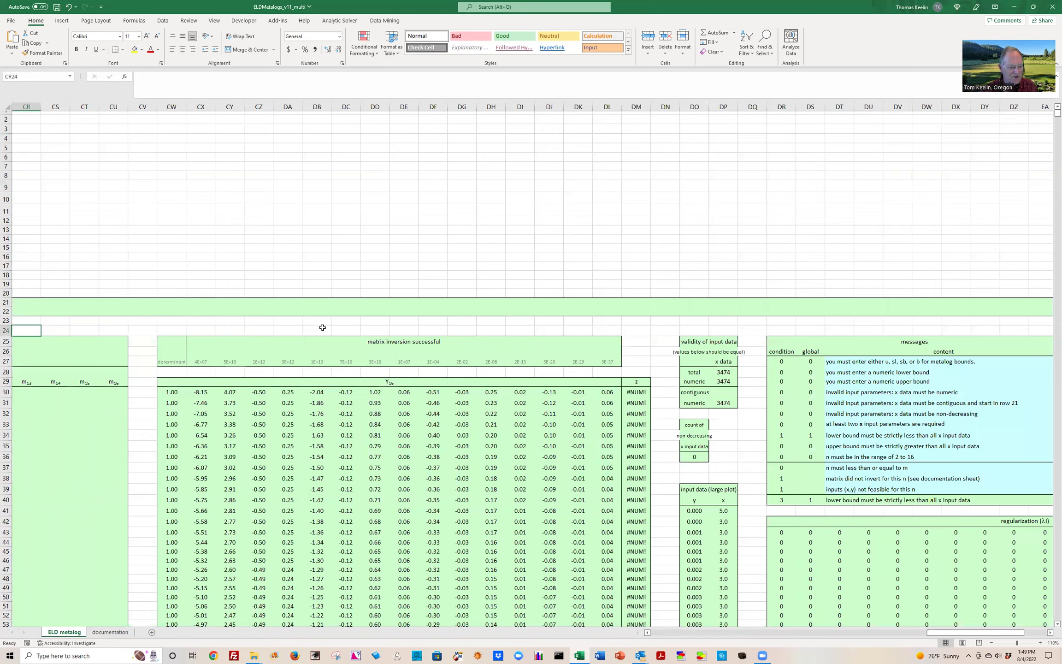
key("Left")
key("Left")
key("Left")
key("Left")
key("Left")
key("Left")
key("Left")
key("Left")
key("Left")
key("Left")
key("Left")
key("Left")
key("Left")
key("Left")
key("Left")
key("Left")
key("Left")
key("Left")
key("Left")
key("Left")
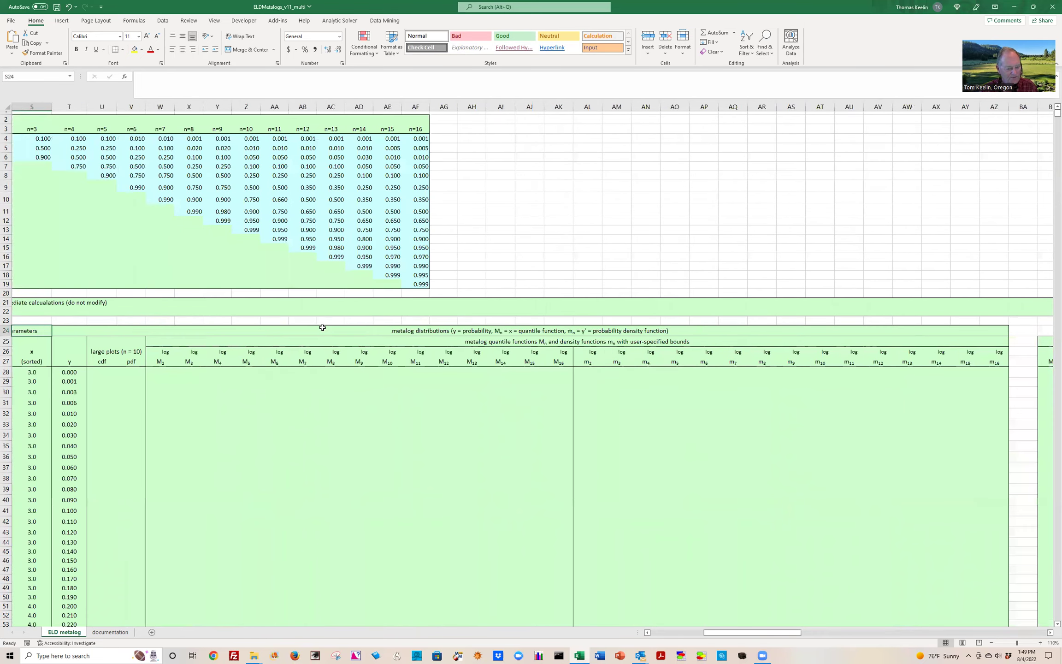
key("Left")
key("Left")
key("Left")
key("Left")
key("Left")
key("Left")
key("Left")
key("Left")
key("Left")
key("Left")
key("Left")
key("Left")
key("Left")
key("Left")
key("Left")
key("Left")
key("Left")
key("Left")
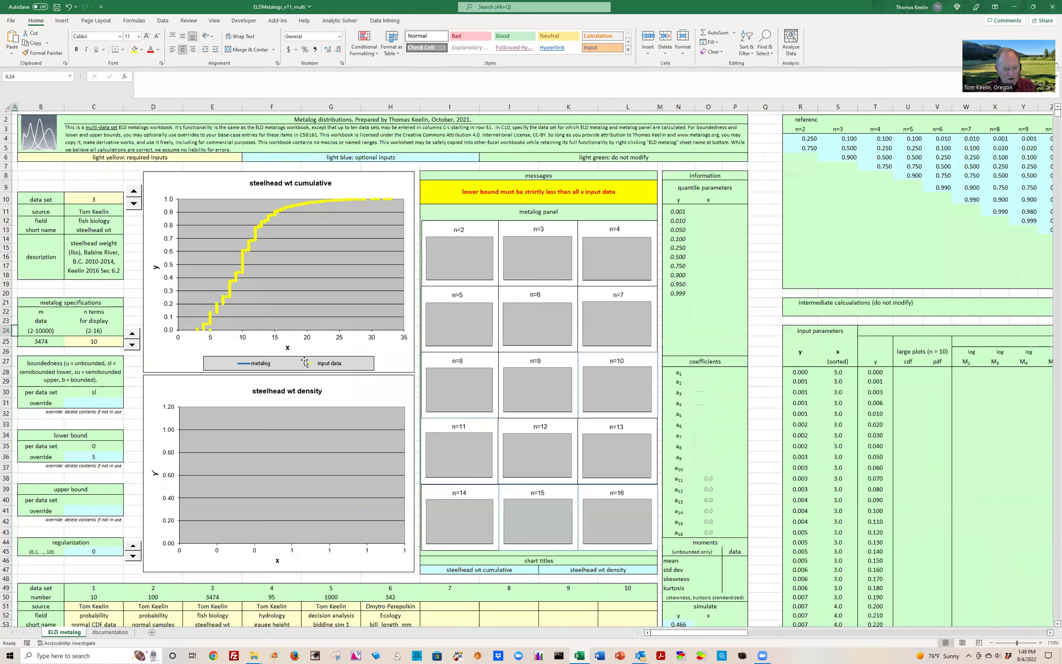
left_click(96, 456)
key("Delete")
left_click(96, 455)
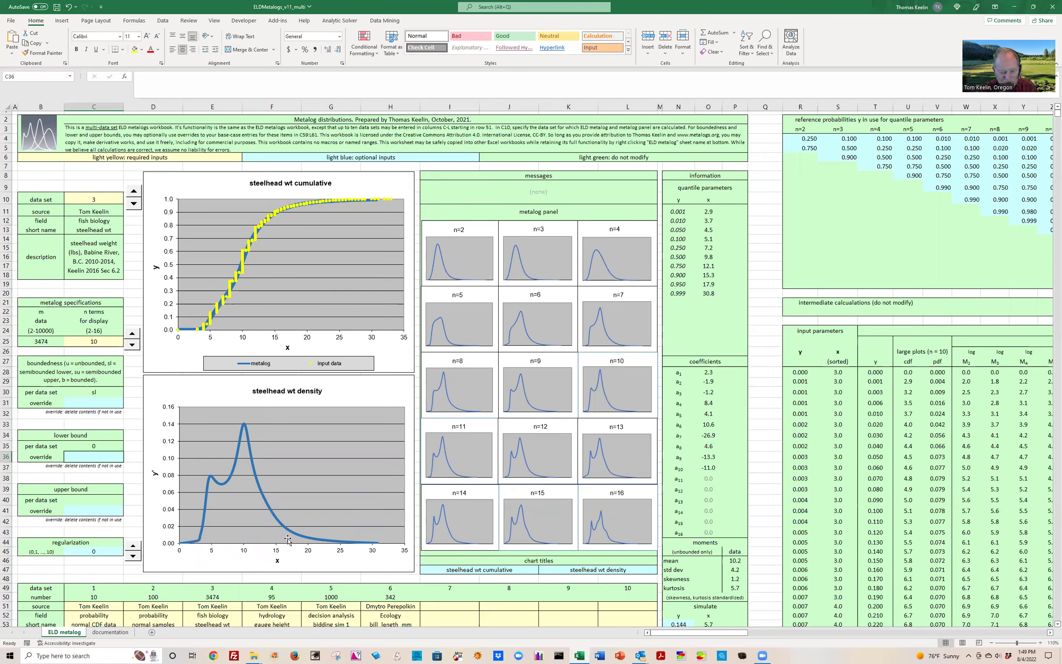
- Examine the moments block, comparing the data's mean, standard deviation, skewness and kurtosis with the metalog's cells for unbounded distributions
scroll(761, 562, "down", 1)
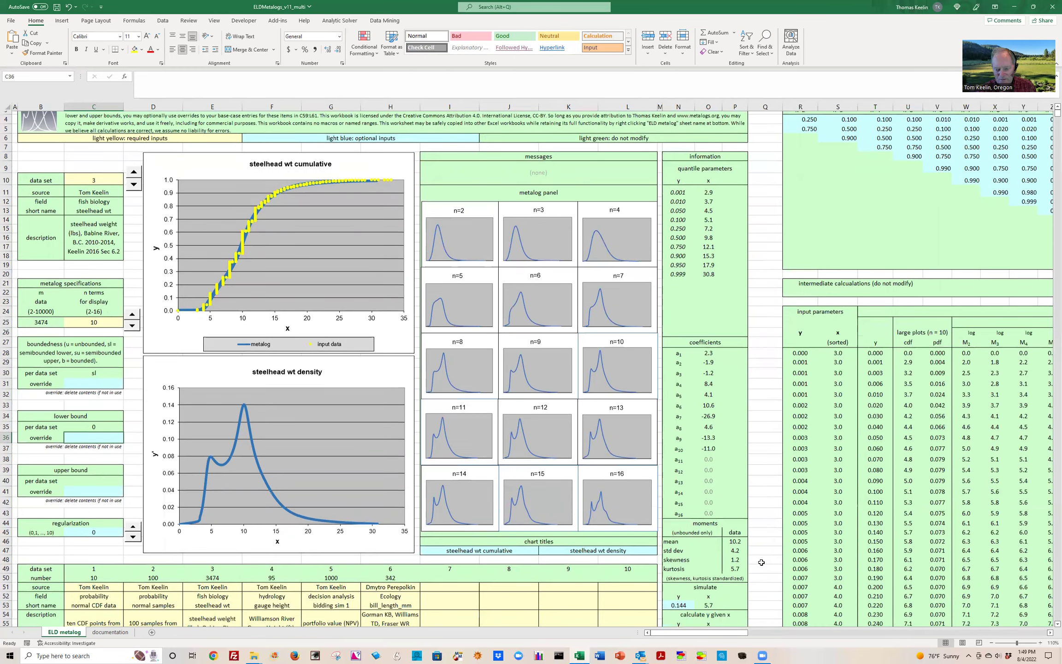
scroll(759, 567, "down", 3)
scroll(175, 353, "down", 1)
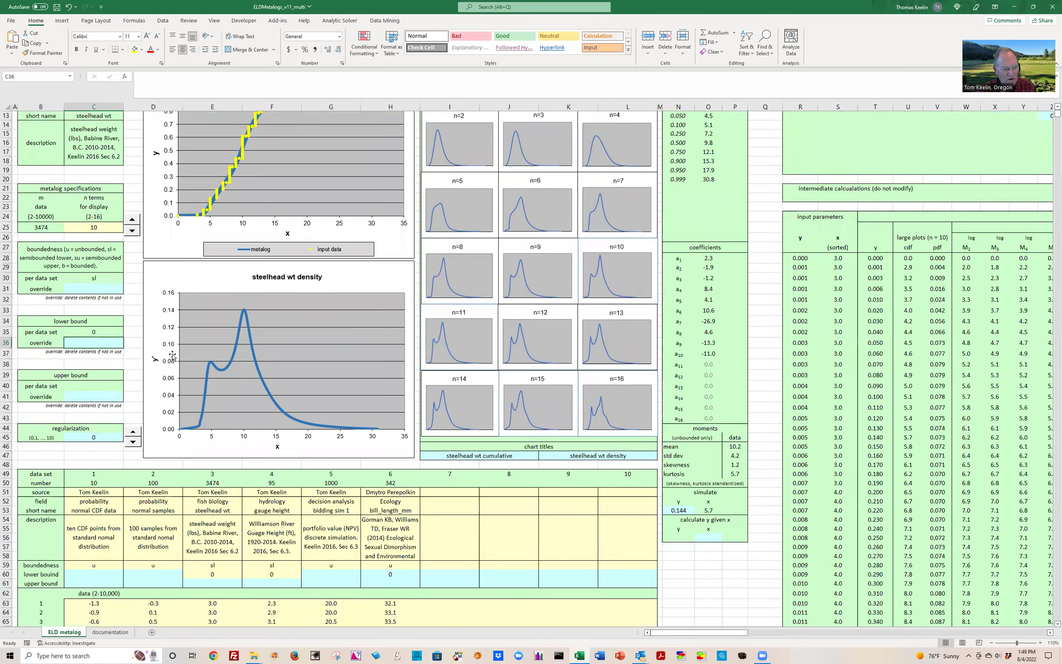
scroll(677, 521, "up", 1)
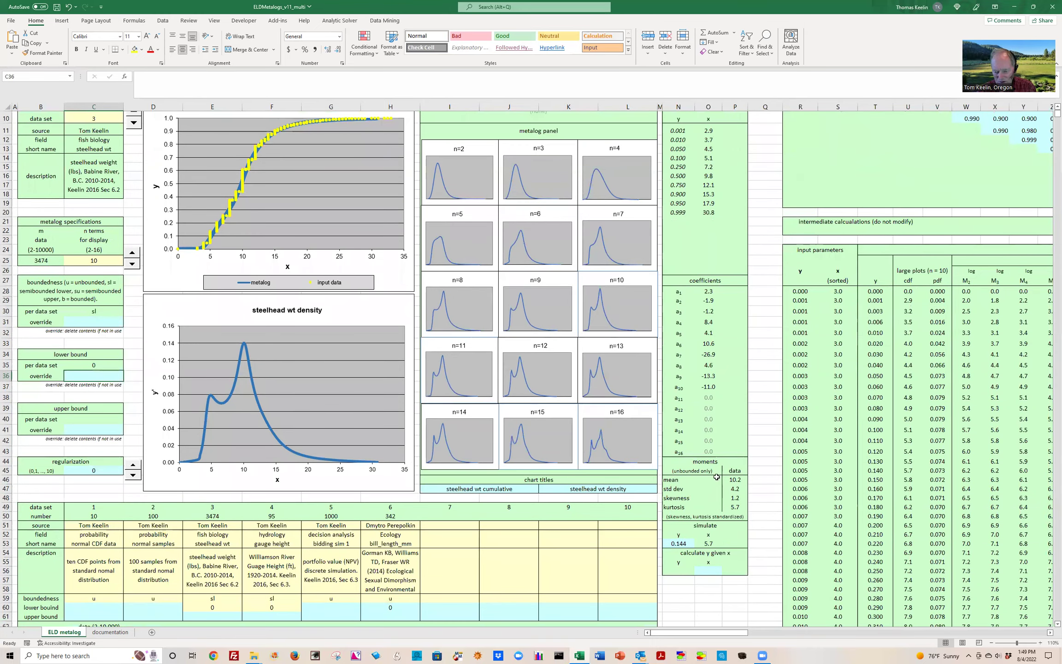
left_click(733, 479)
left_click(735, 508, "shift")
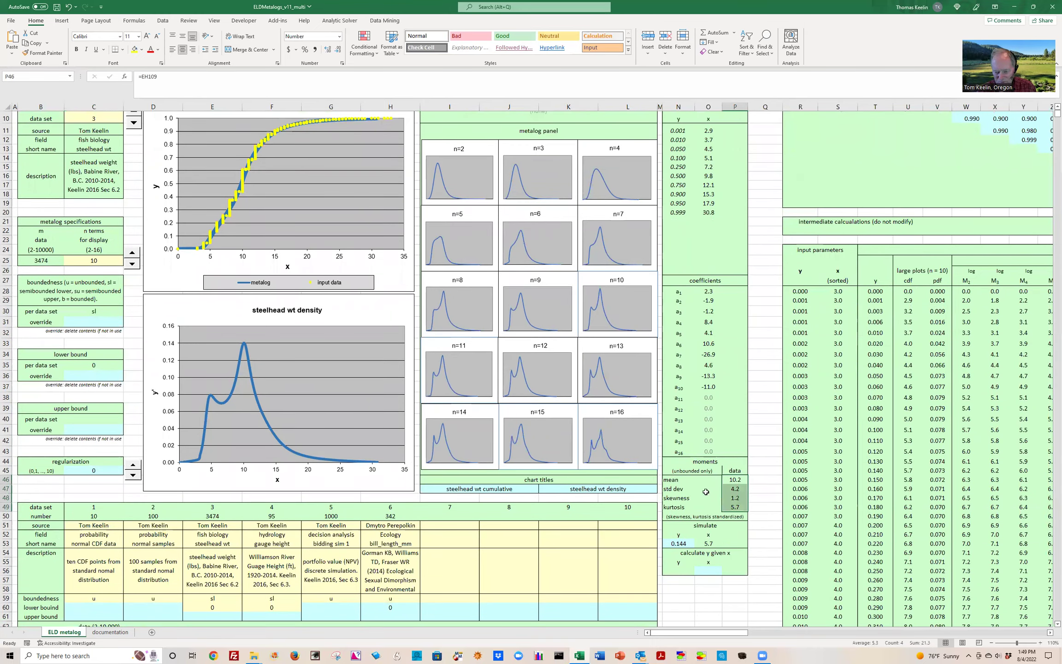
left_click_drag(701, 482, 706, 509)
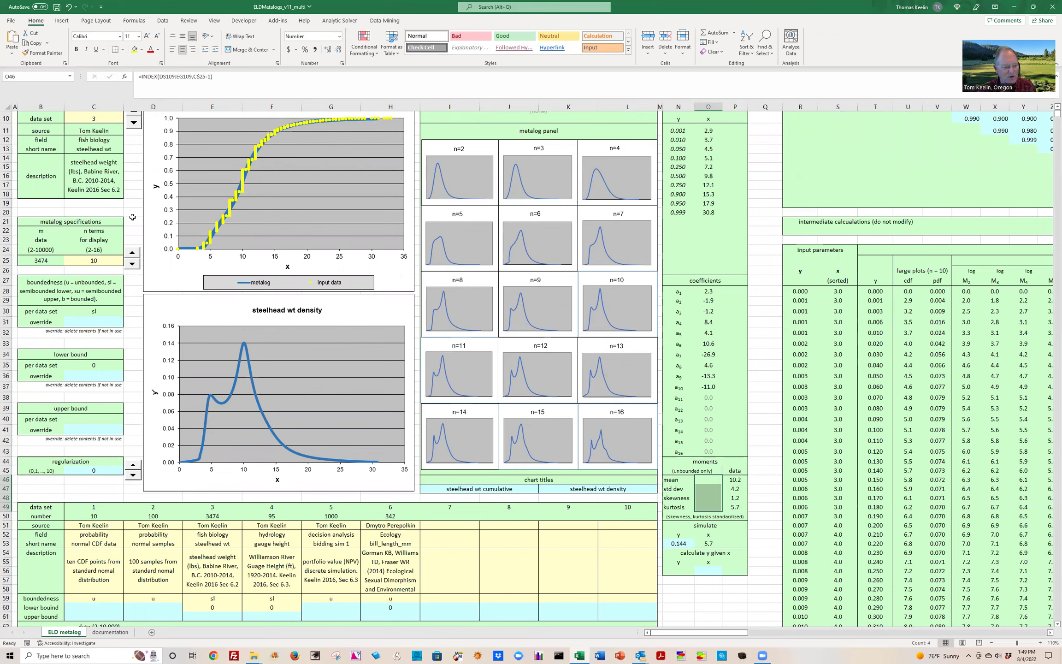
- Override the boundedness with u to make the steelhead metalog unbounded
left_click(91, 321)
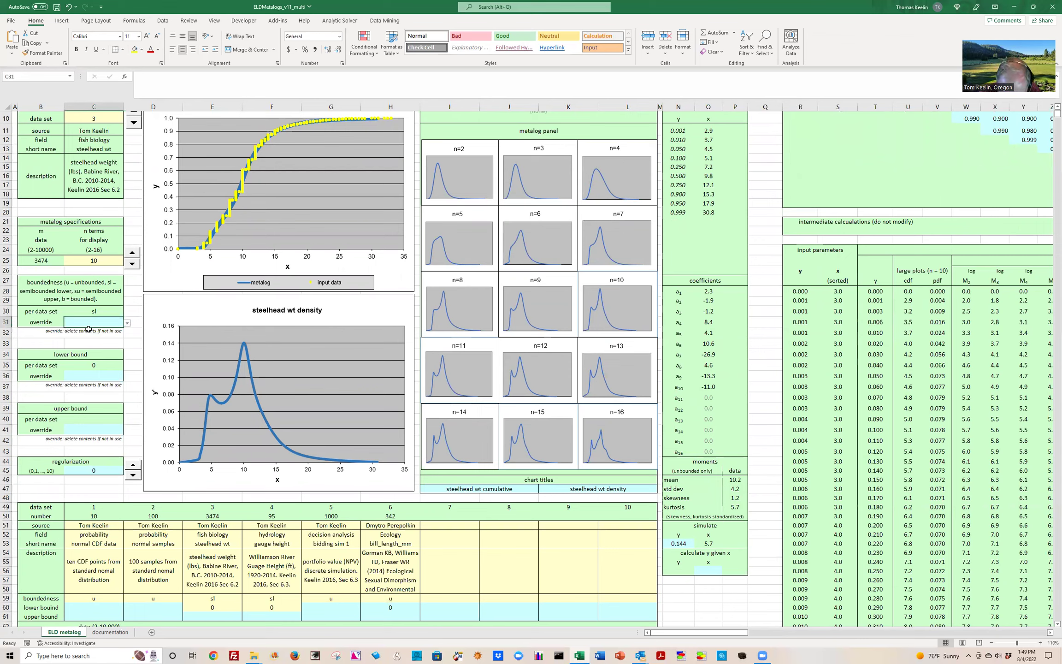
type("u")
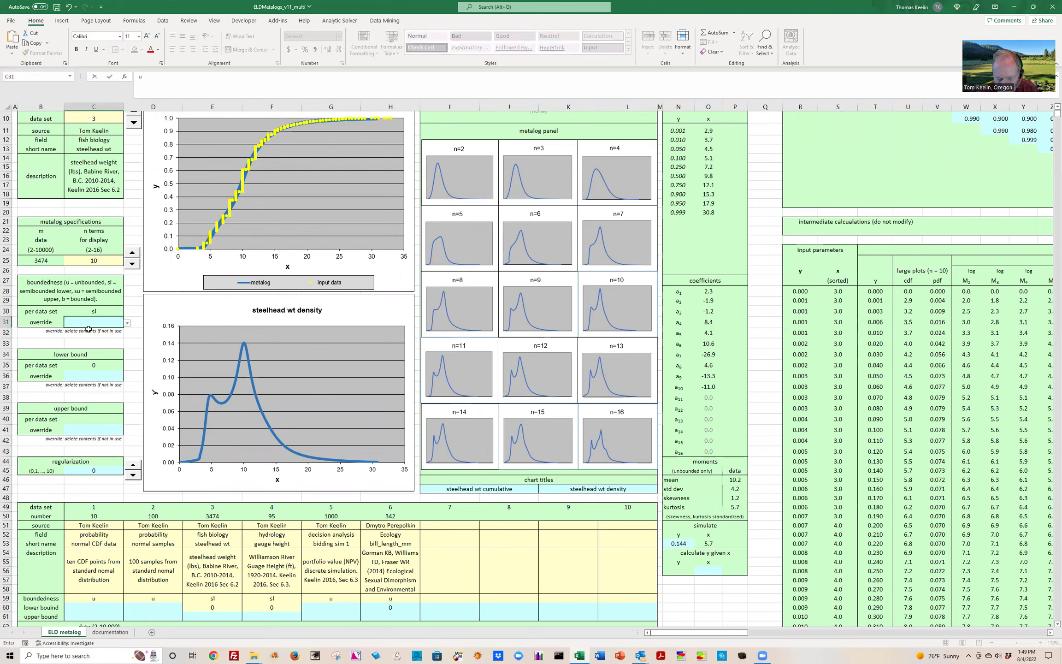
key("Return")
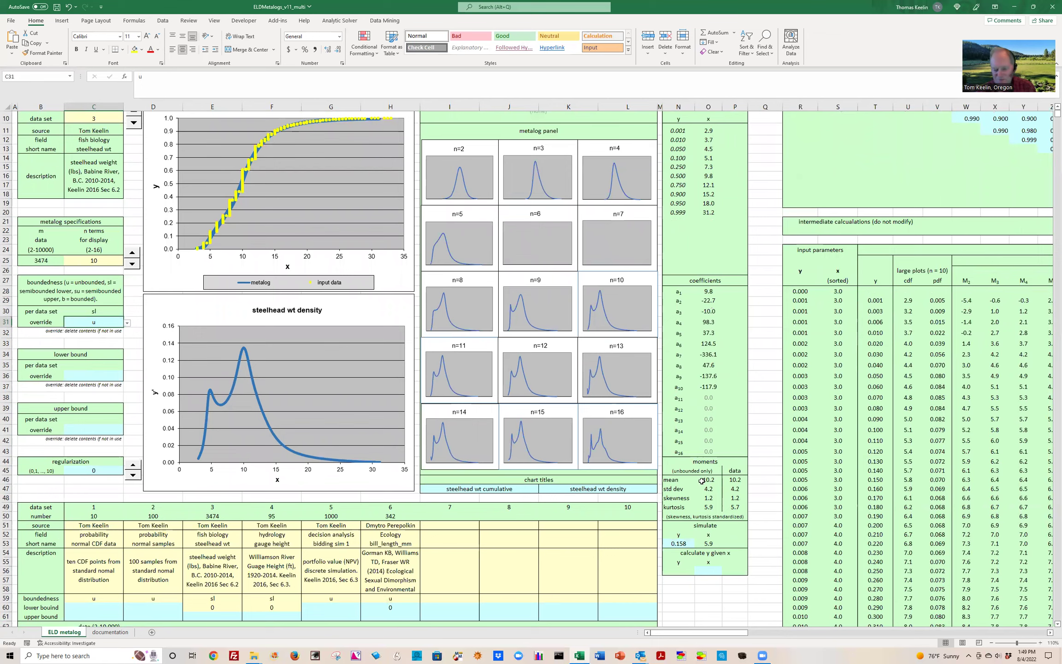
- Inspect the unbounded metalog's moments and its coefficients, first a1 to a10 and the whole range through a16
left_click(702, 483)
left_click_drag(702, 483, 704, 504)
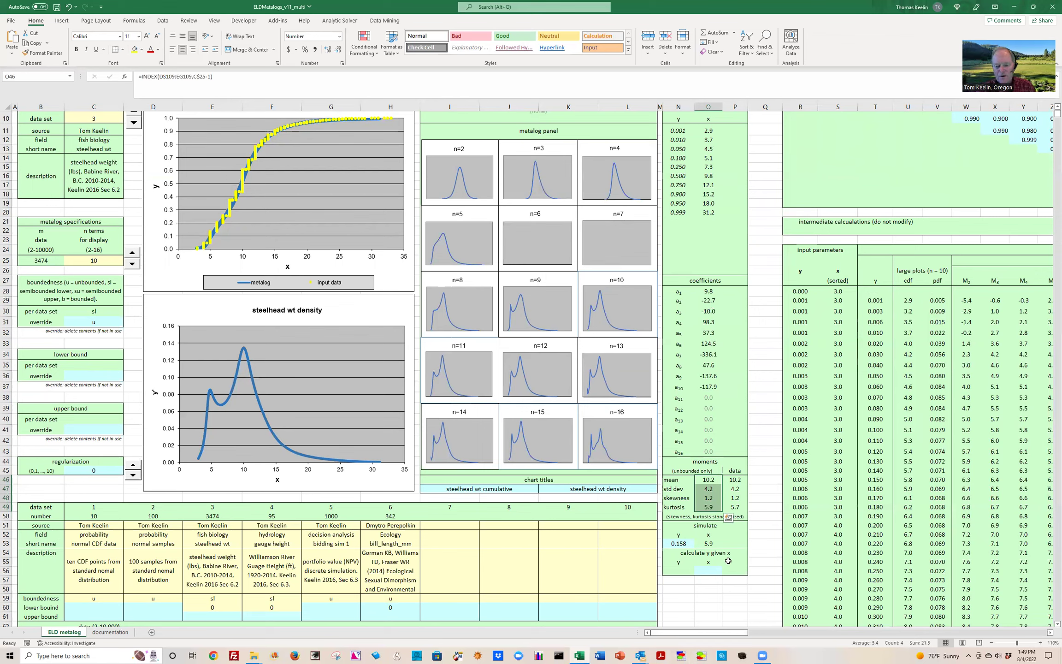
left_click_drag(708, 291, 708, 387)
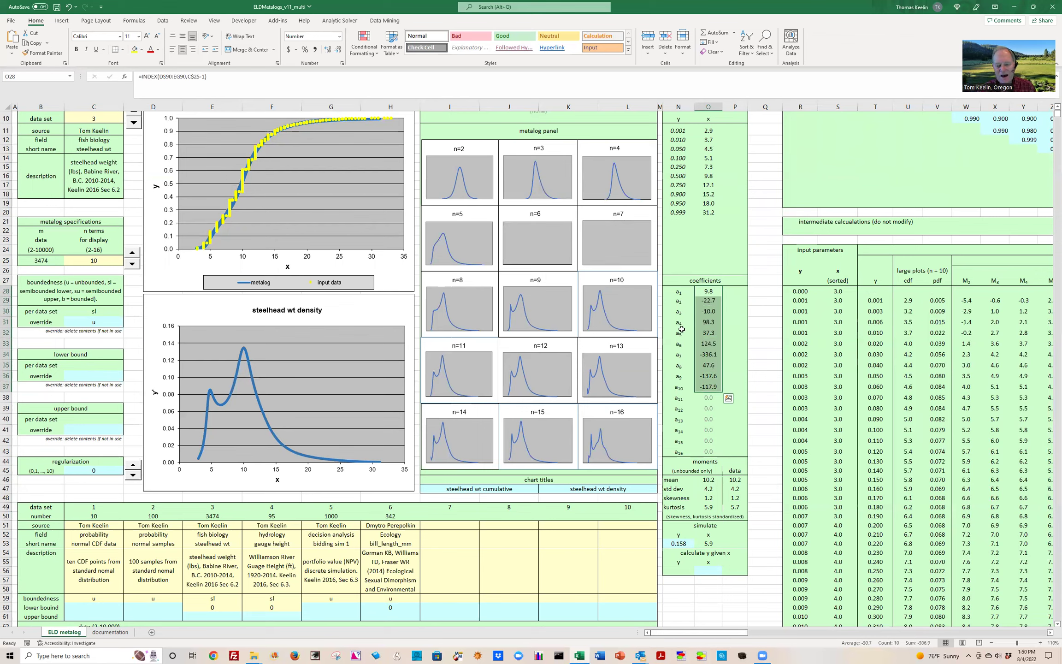
left_click_drag(707, 291, 709, 450)
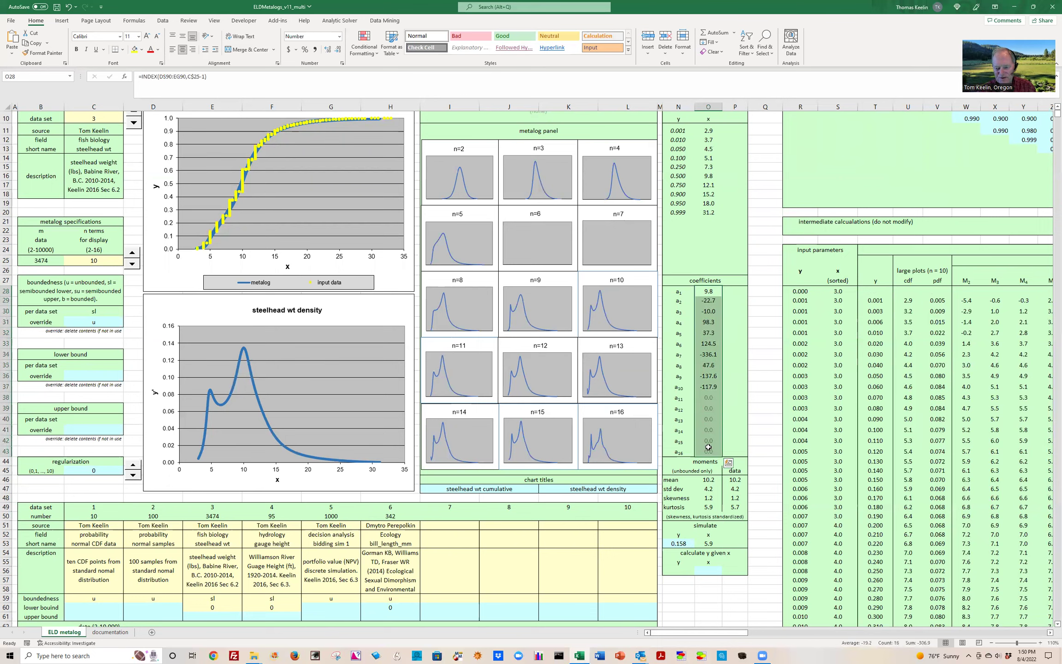
- Examine the intermediate calculations from the metalog quantile and density functions through messages, quantiles, simulation and coefficients to the central moments table
left_click(766, 429)
key("Right")
key("Right")
key("Right")
key("Right")
key("Right")
key("Right")
key("Right")
key("Right")
key("Right")
key("Right")
key("Right")
key("Right")
key("Right")
key("Right")
key("Right")
key("Right")
key("Right")
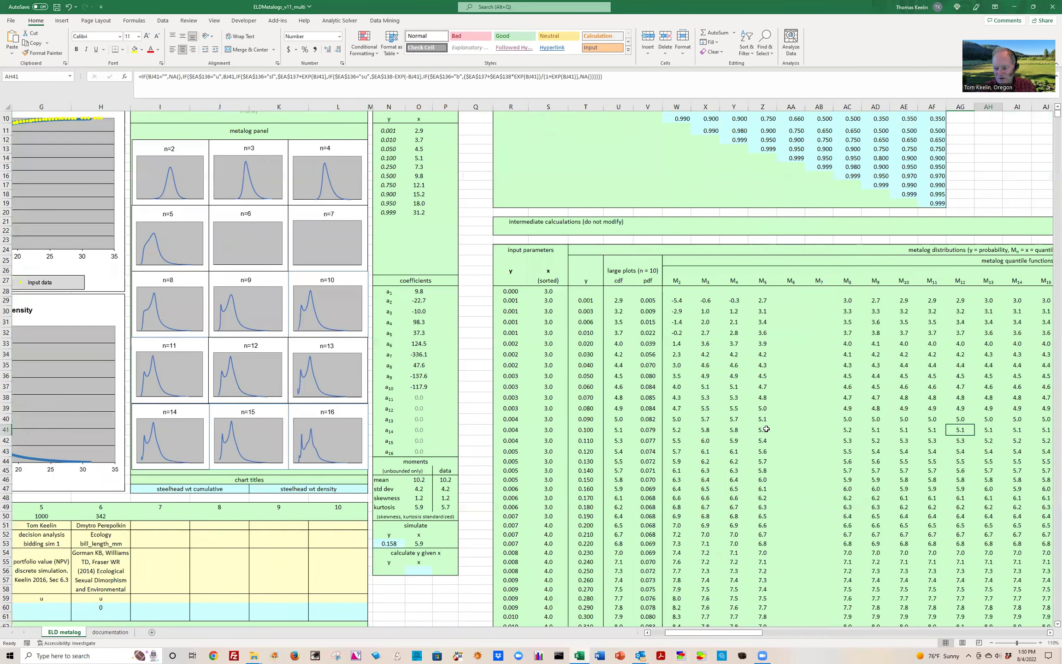
key("Right")
key("Right")
key("Right")
key("Right")
key("Right")
key("Right")
key("Right")
key("Right")
key("Right")
key("Right")
key("Right")
key("Right")
key("Right")
key("Right")
key("Right")
key("Right")
key("Right")
key("Right")
key("Right")
key("Right")
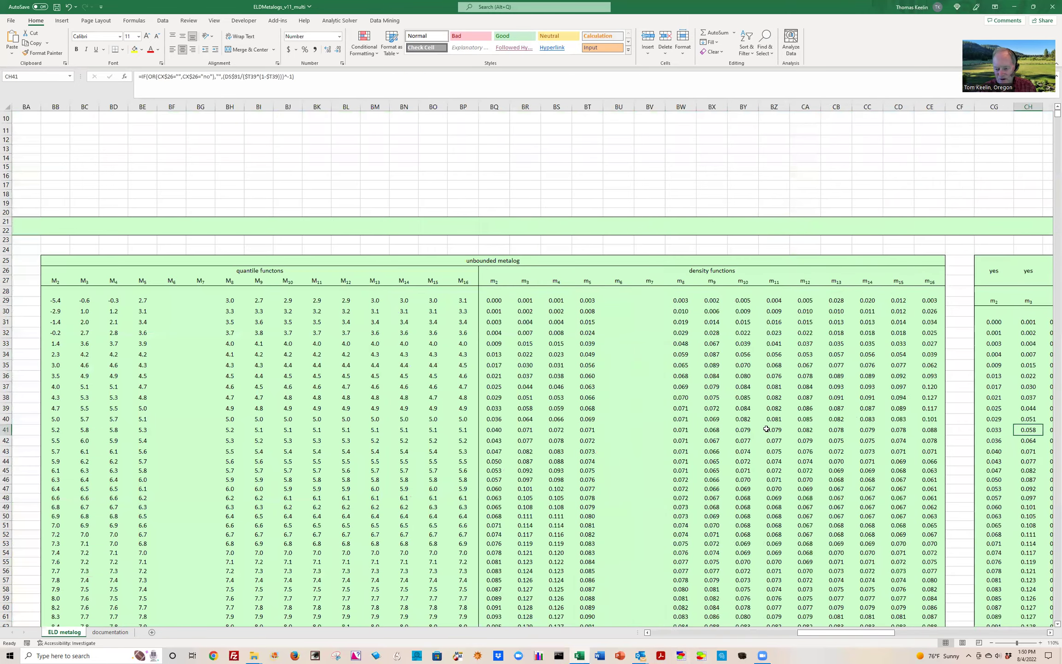
key("Right")
key("Right")
key("Right")
key("Right")
key("Right")
key("Right")
key("Right")
key("Right")
key("Right")
key("Right")
key("Right")
key("Right")
key("Right")
key("Right")
key("Right")
key("Right")
key("Right")
key("Right")
key("Right")
key("Right")
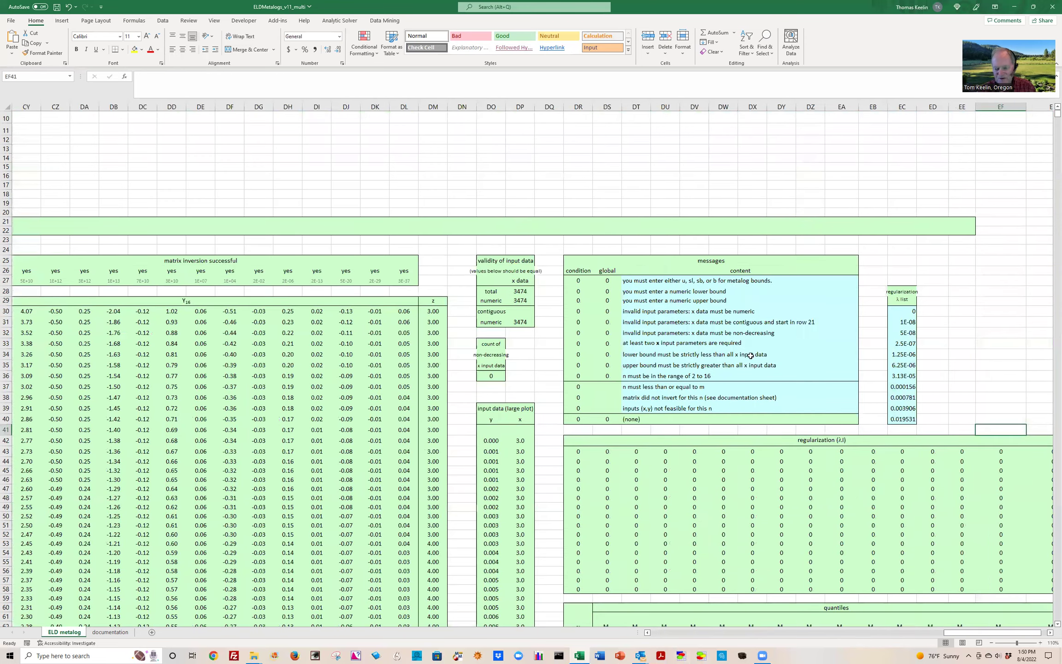
scroll(752, 353, "down", 13)
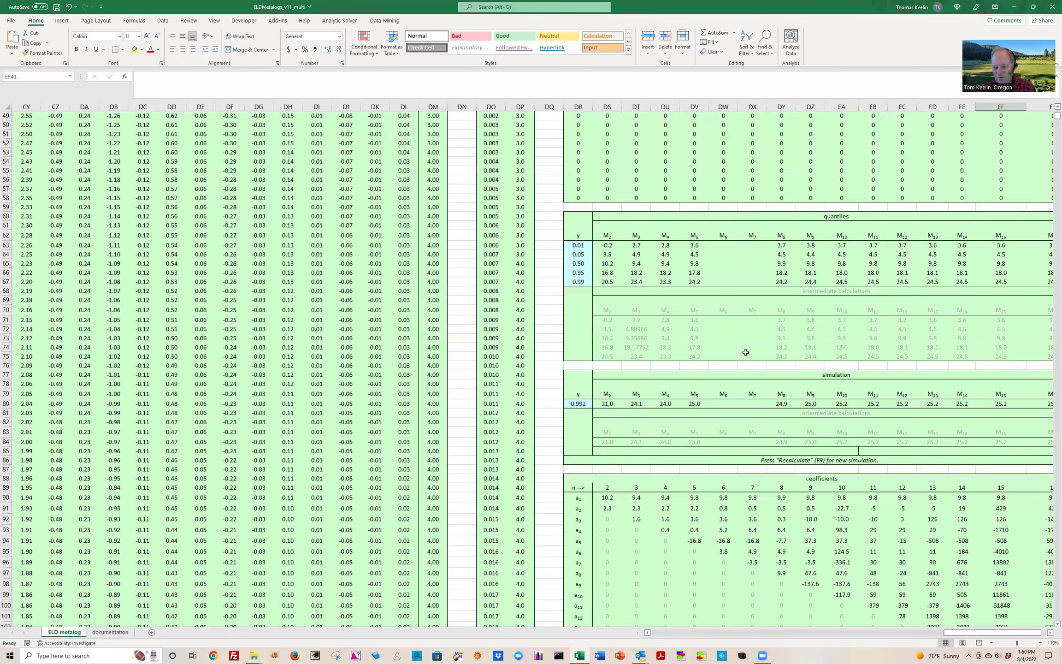
scroll(746, 352, "down", 1)
scroll(744, 353, "down", 12)
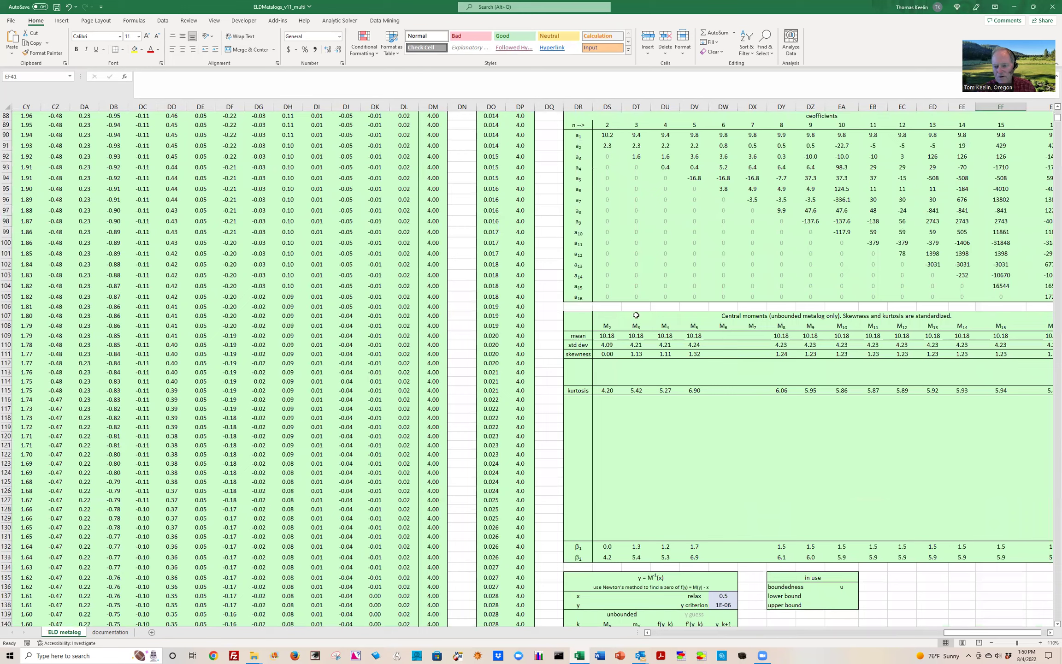
left_click(606, 315)
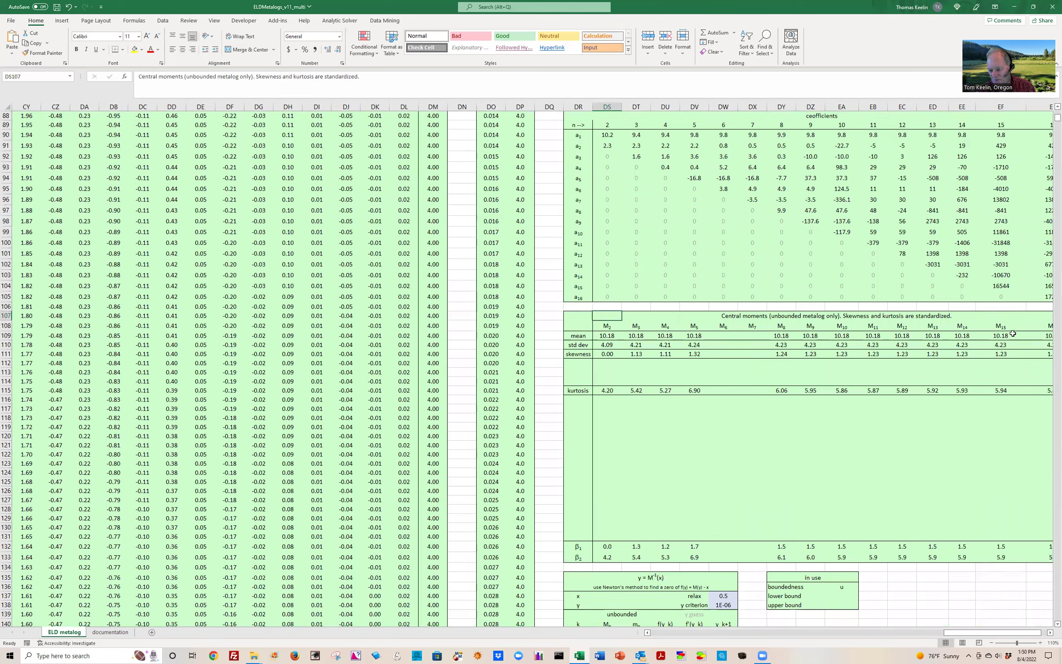
- Inspect the mean formulas of the 4-term and 10-term metalogs in the central moments table and trace the coefficients they reference
left_click(666, 335)
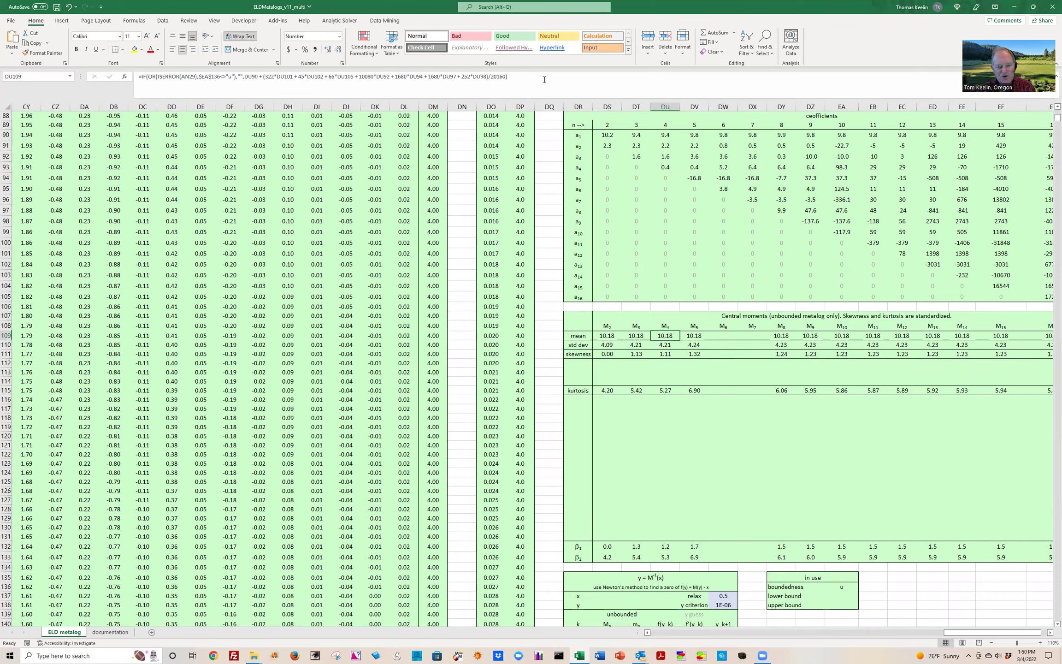
left_click(540, 77)
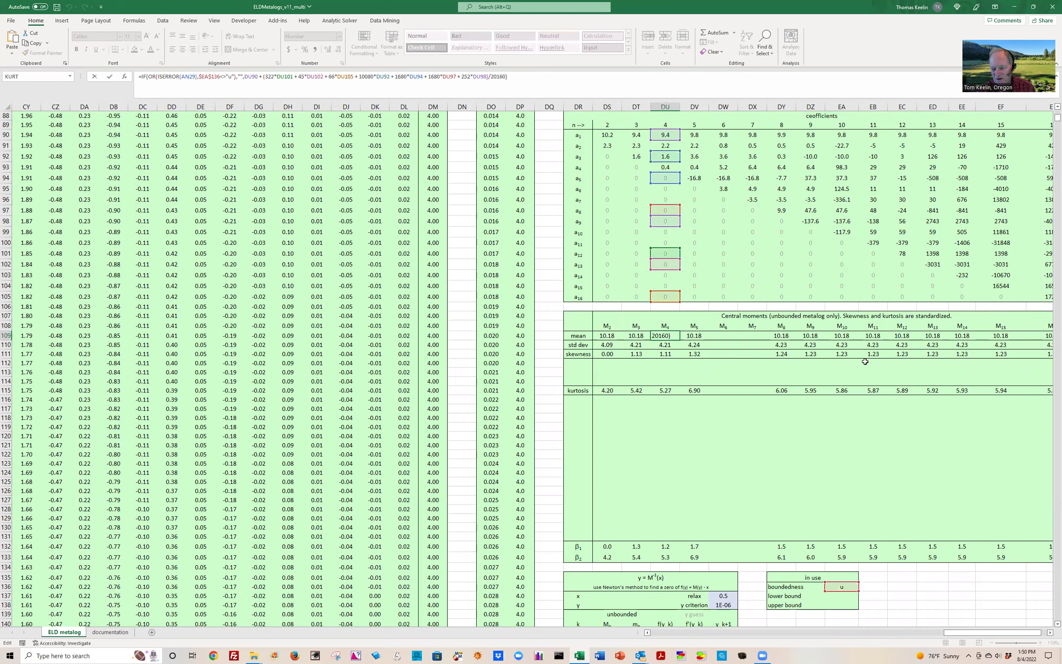
left_click(551, 240)
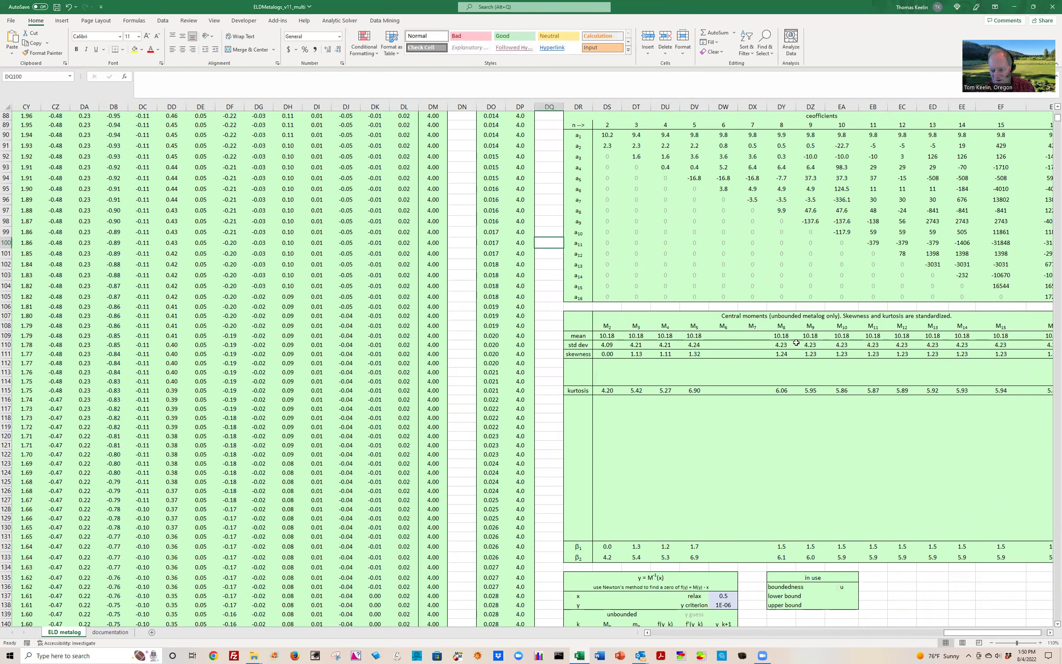
left_click(845, 337)
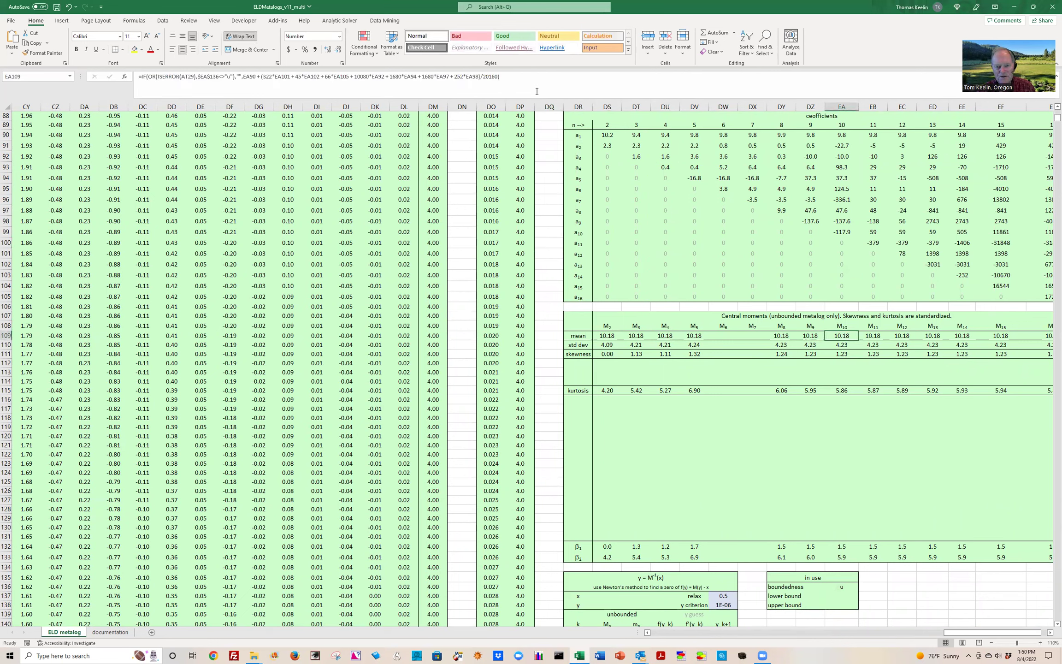
left_click(526, 82)
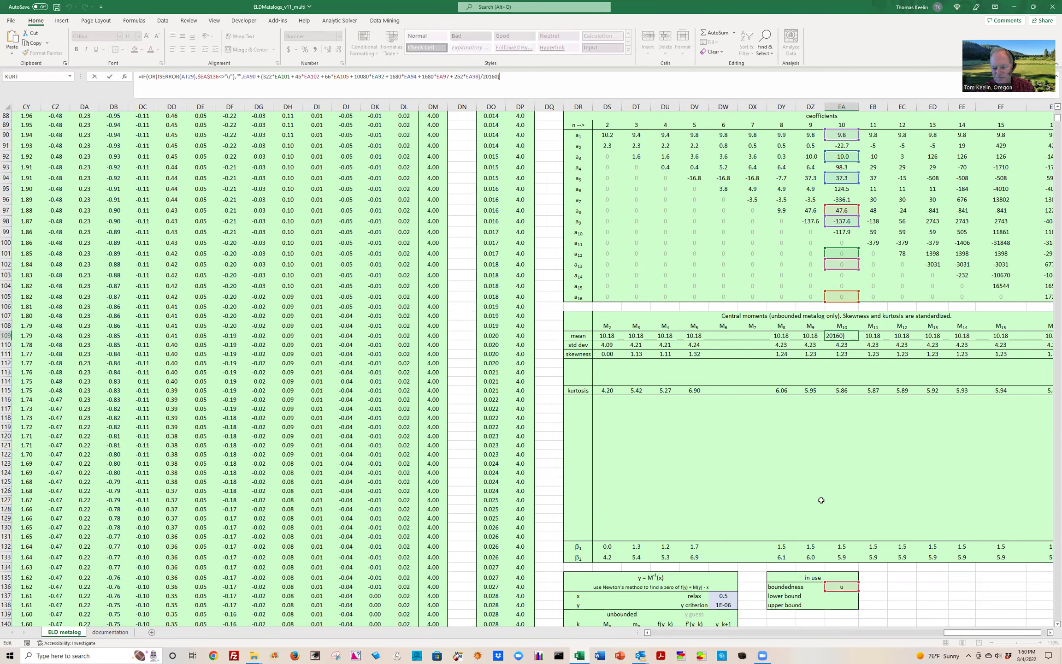
- Inspect the 10-term metalog's standard deviation formula, enlarging the formula display enough to read it in full
left_click(839, 348)
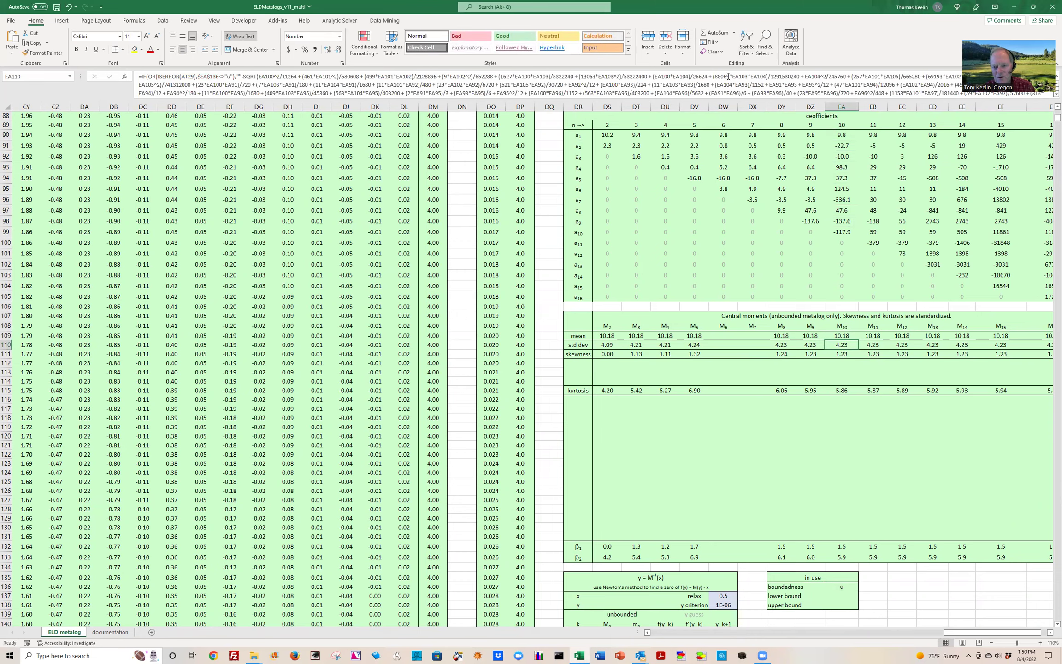
left_click(709, 98)
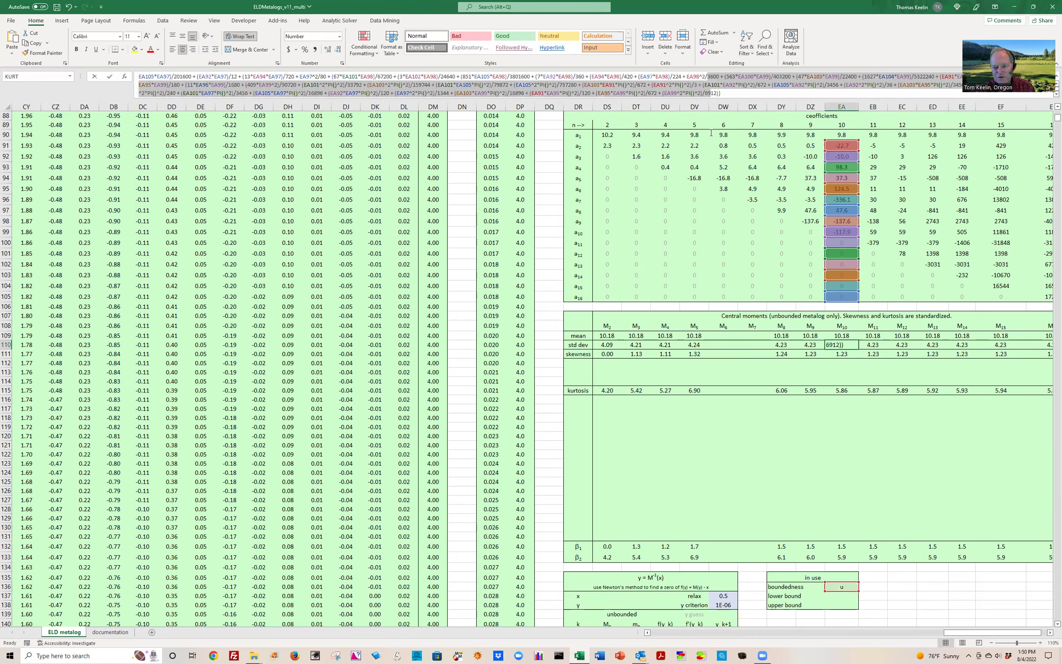
left_click_drag(737, 120, 737, 184)
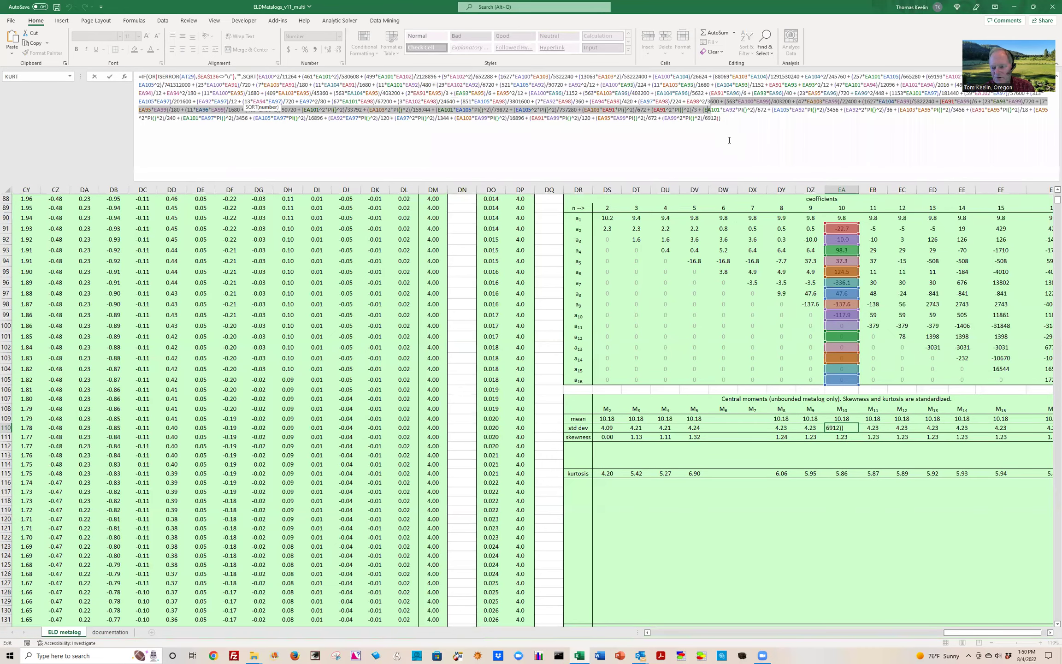
- Inspect the 10-term metalog's skewness formula and the three blank-looking helper cells EA112 to EA114 that it sums
left_click(842, 440)
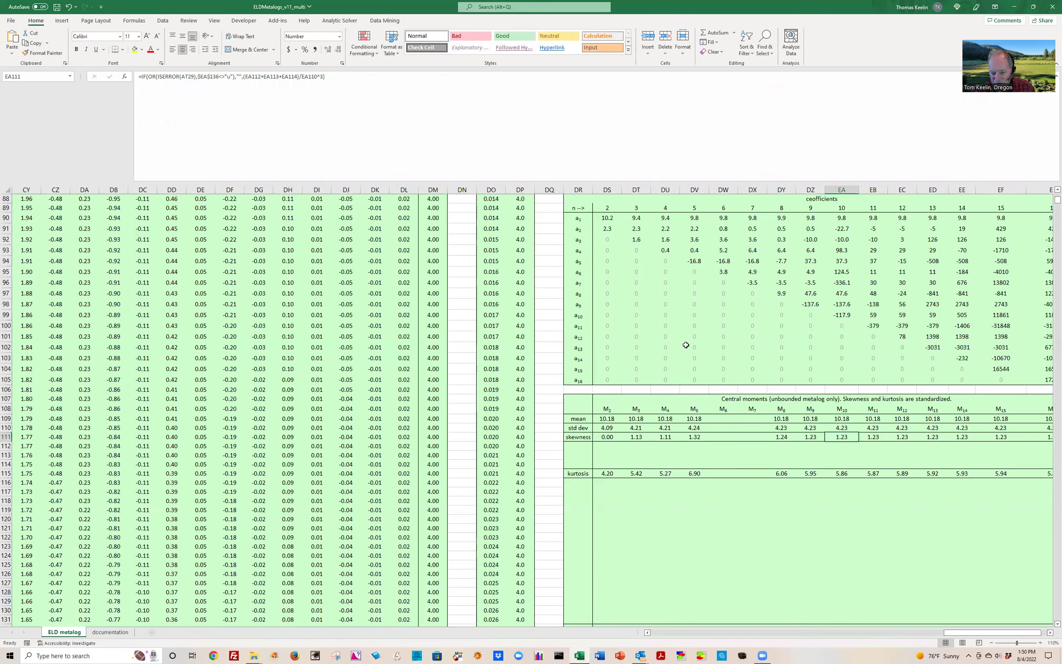
left_click(842, 446)
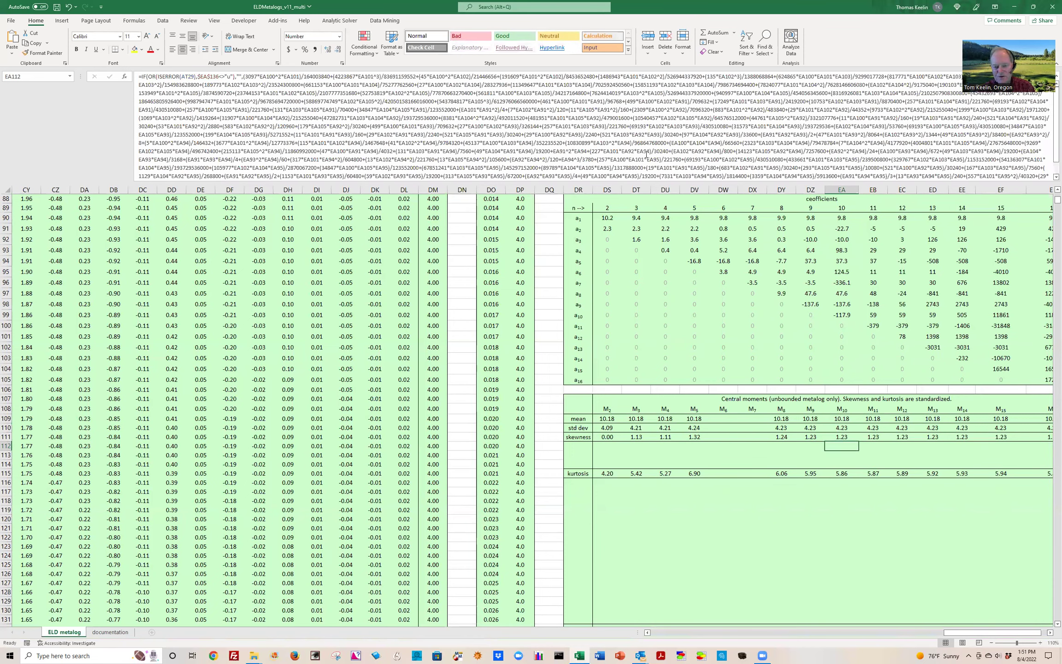
key("Down")
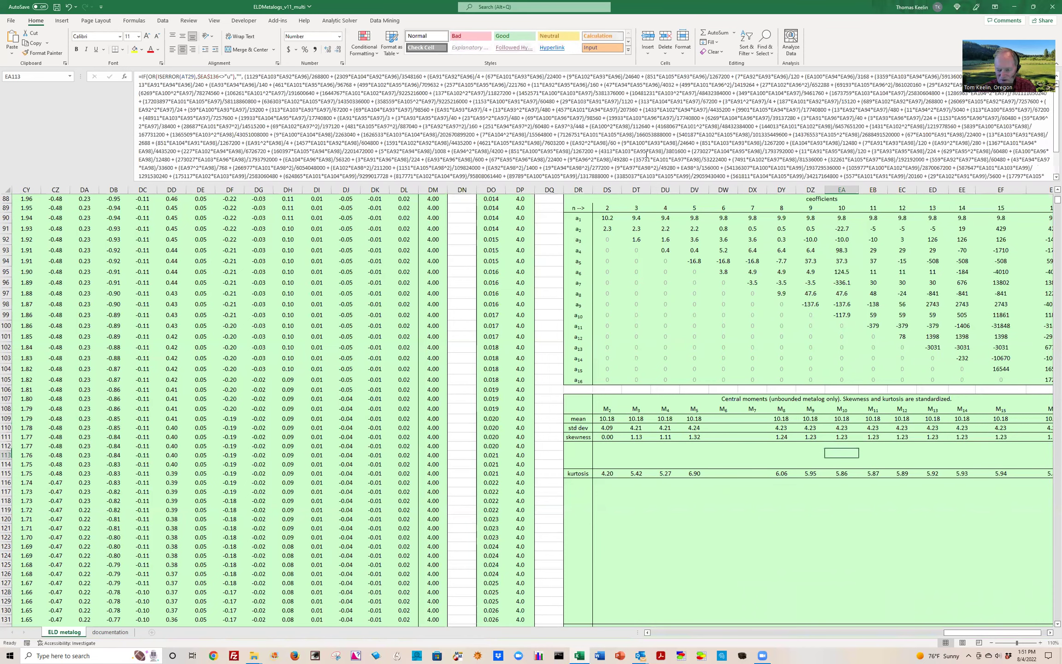
key("Down")
key("Down")
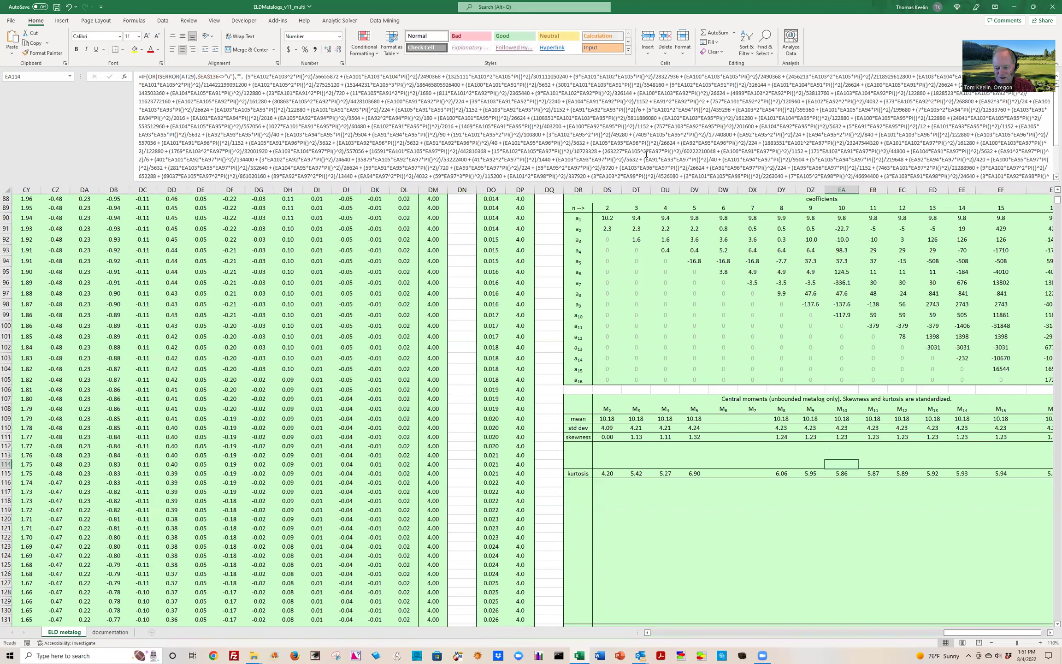
key("Up")
key("Up")
key("Up")
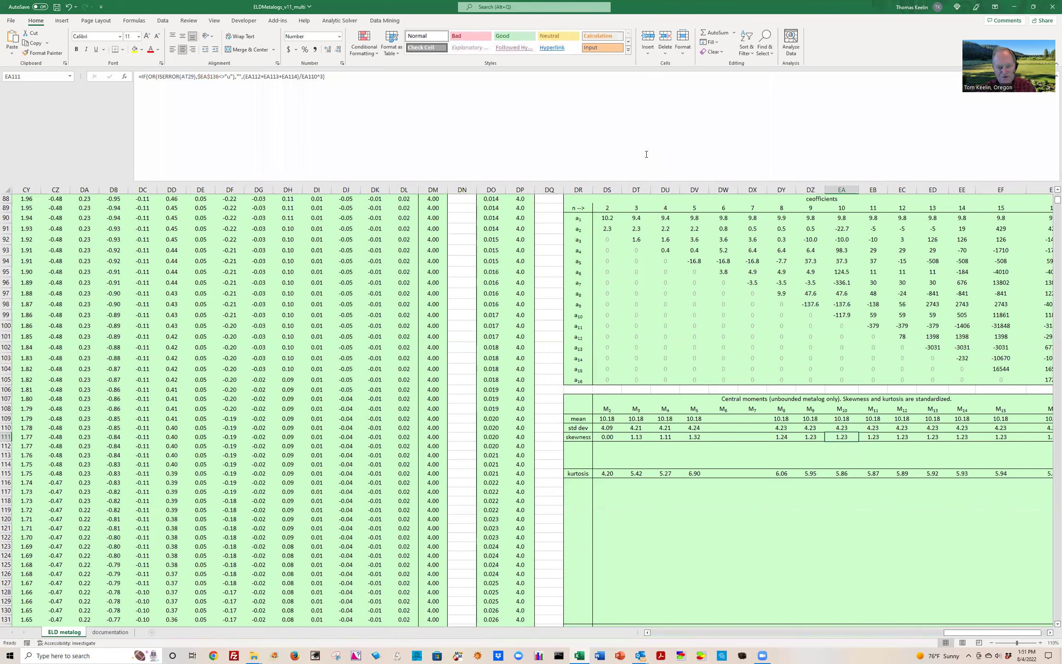
key("Down")
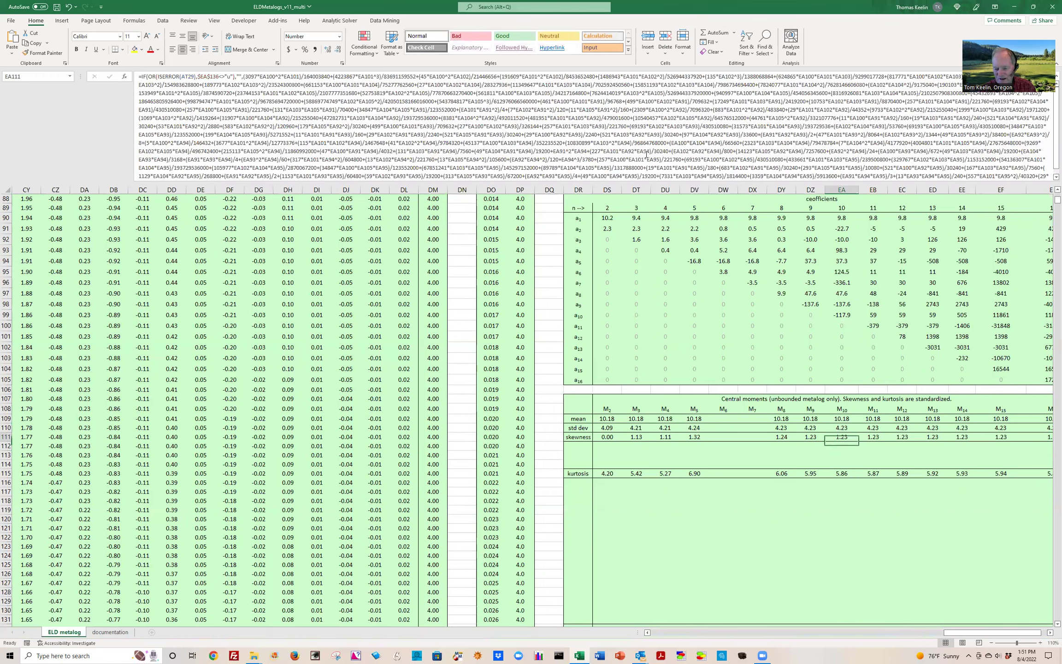
- Step through the kurtosis helper formulas below EA115 for the 10-term metalog, then inspect the kurtosis formula itself
key("Down")
key("Down")
key("Down")
key("Down")
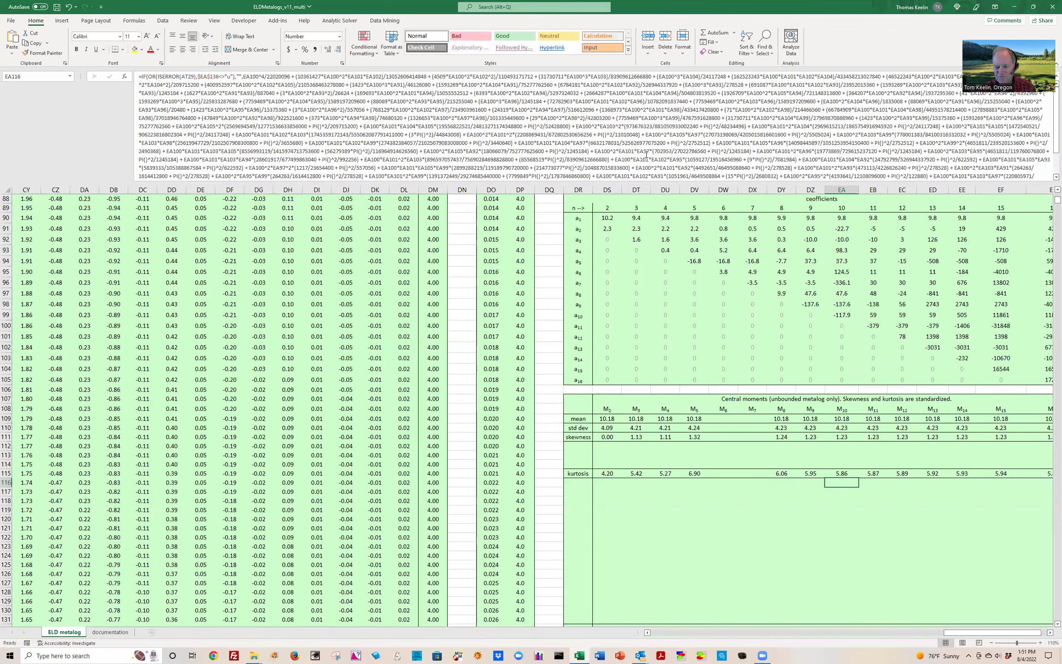
key("Down")
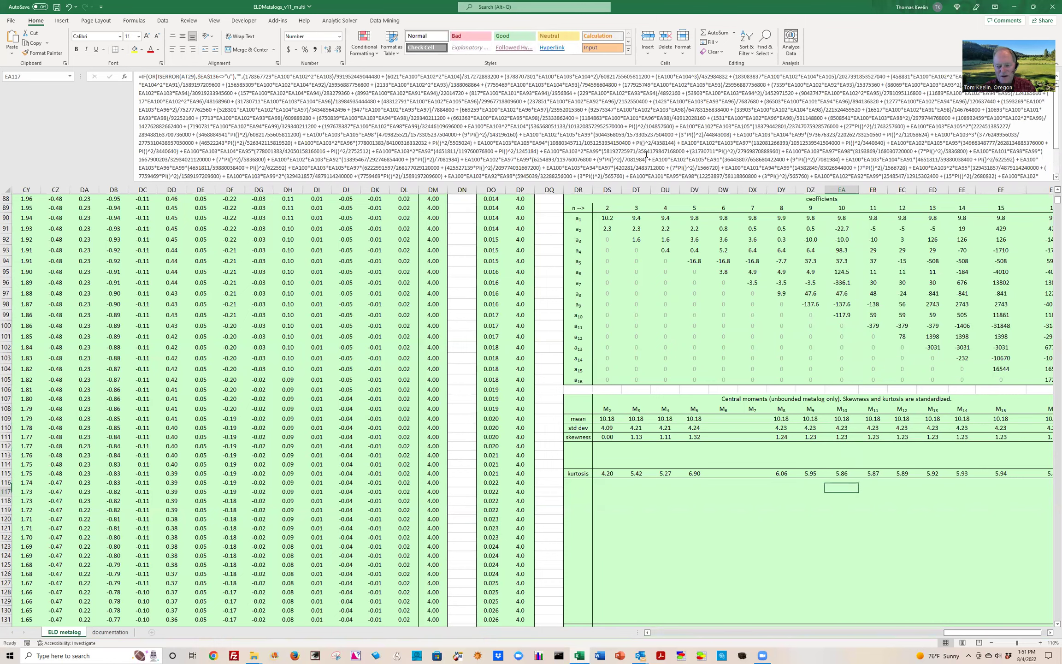
key("Down")
key("Down")
key("Down")
key("Down")
key("Down")
key("Down")
key("Down")
key("Down")
key("Down")
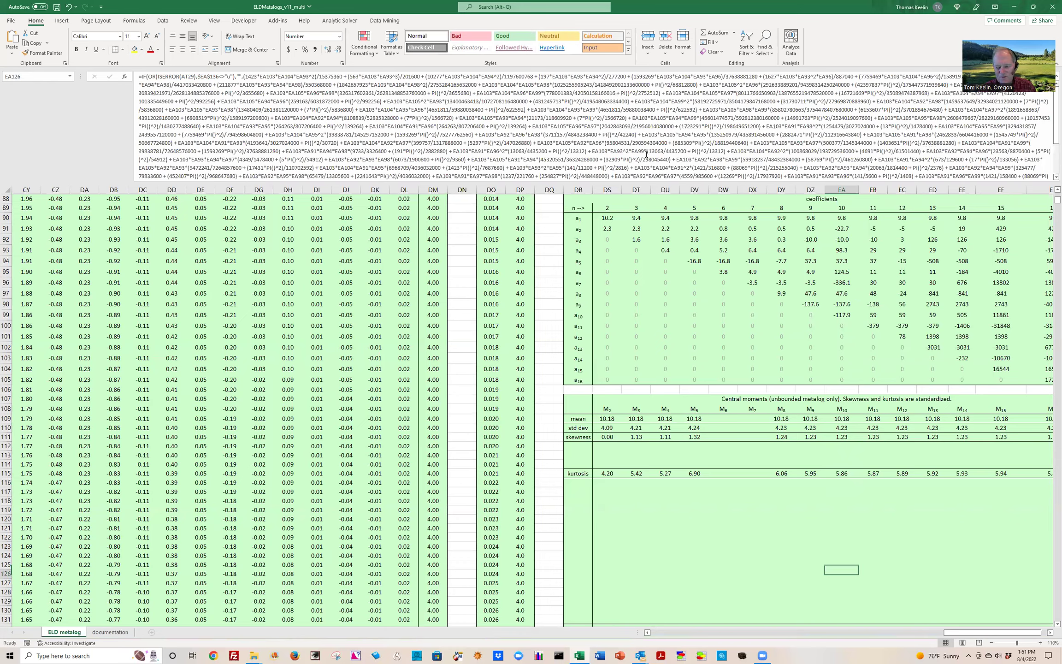
key("Down")
key("Down")
key("Down")
key("Down")
key("Down")
key("Down")
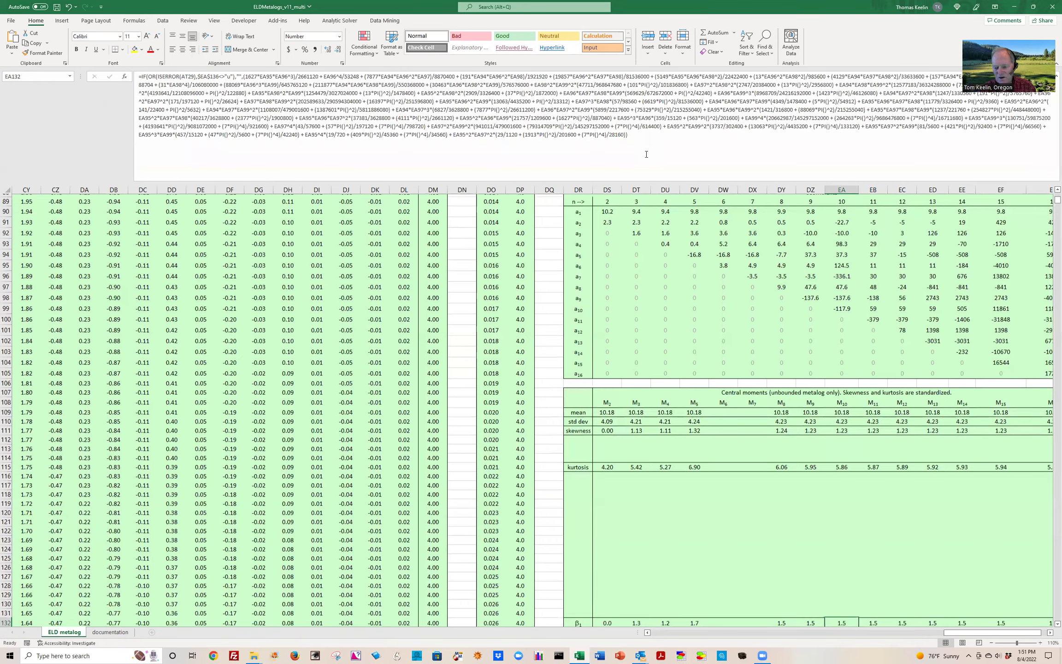
key("Up")
key("Up")
key("Up")
key("Up")
key("Up")
key("Up")
key("Up")
key("Up")
key("Up")
key("Up")
key("Up")
key("Up")
key("Up")
key("Up")
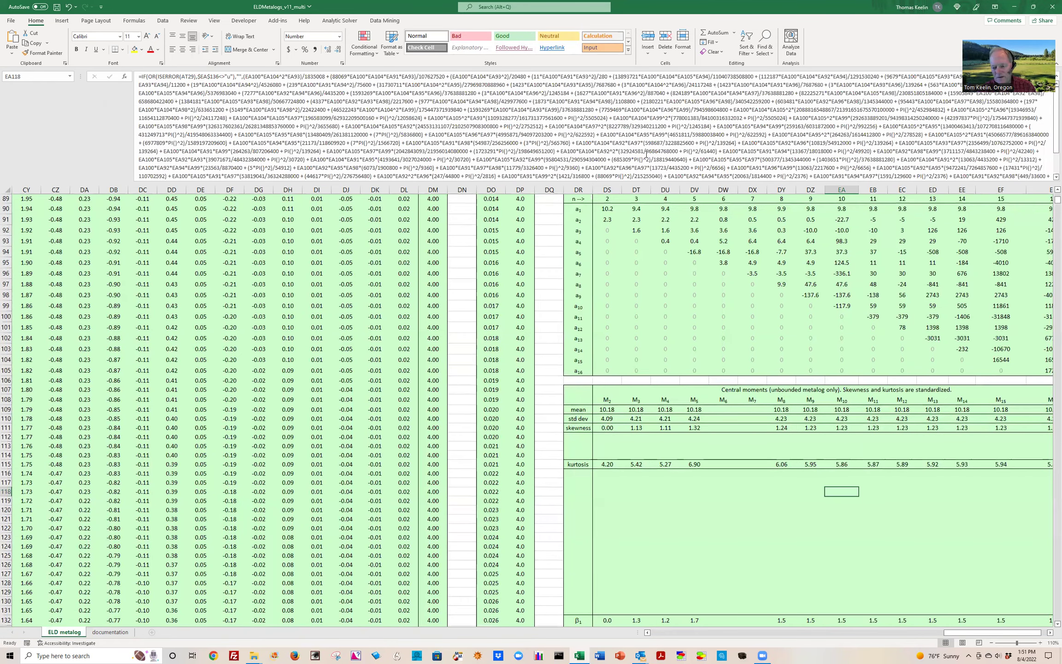
key("Up")
key("Up")
key("Up")
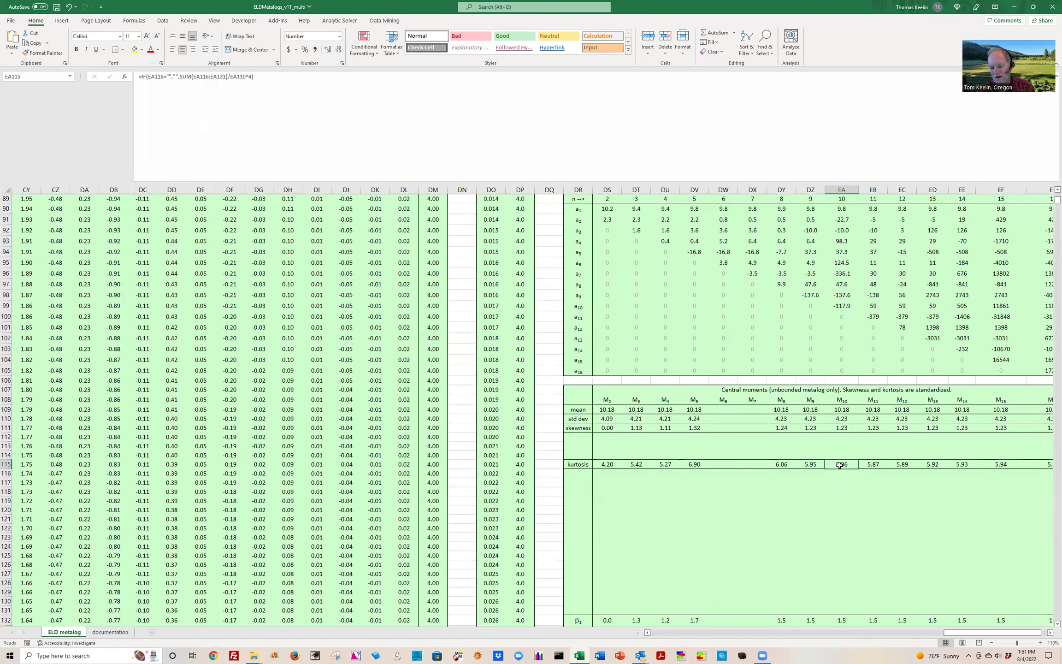
- Look over the Newton's method block for y = M⁻¹(x) and the in-use bounds block below the central moments
scroll(840, 465, "down", 3)
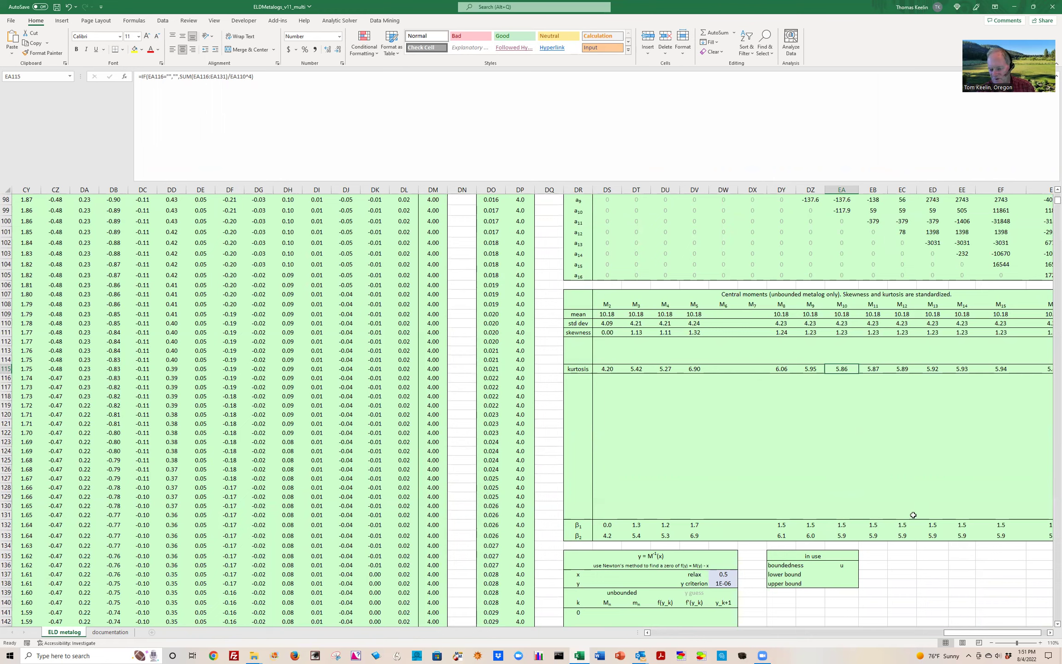
scroll(886, 457, "down", 4)
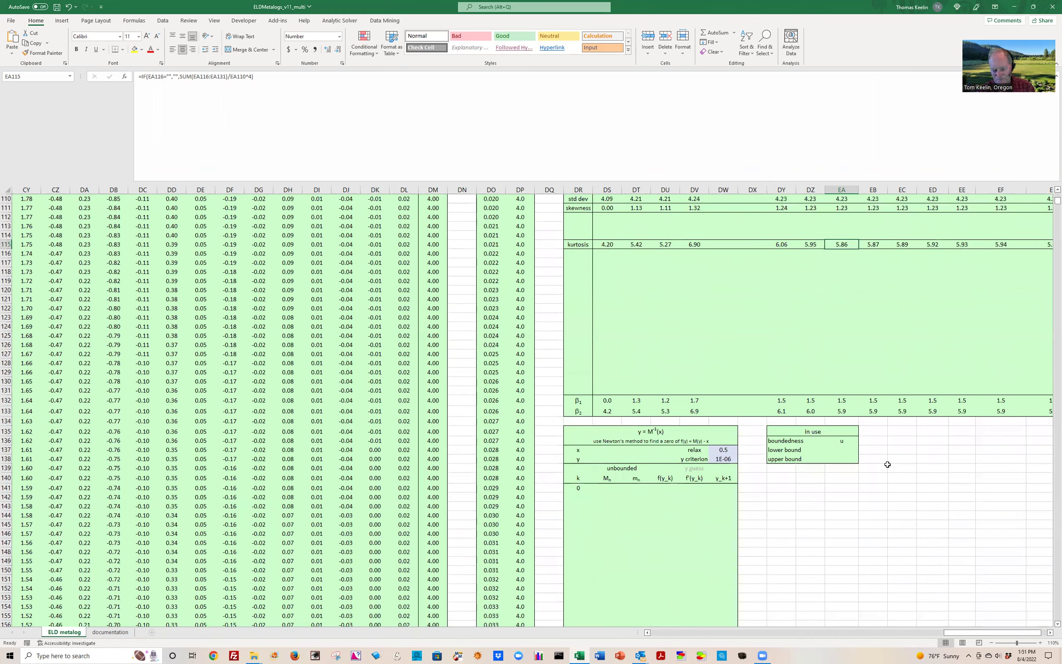
scroll(886, 467, "down", 1)
scroll(885, 471, "up", 11)
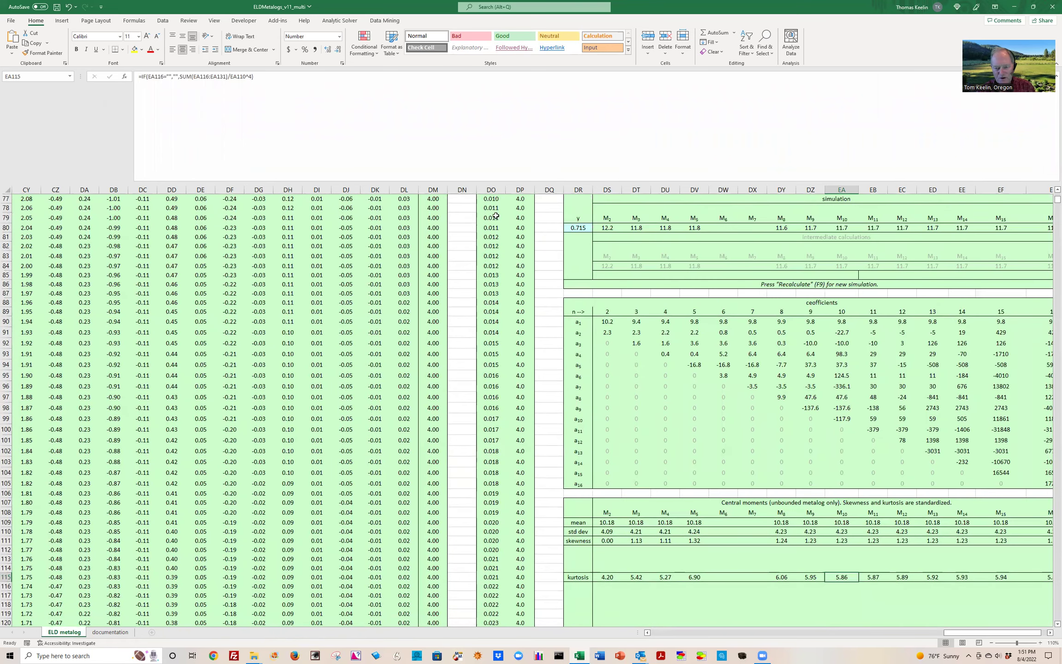
- Return to the main metalog section with the steelhead charts, moments and specifications for the number of terms
left_click(543, 237)
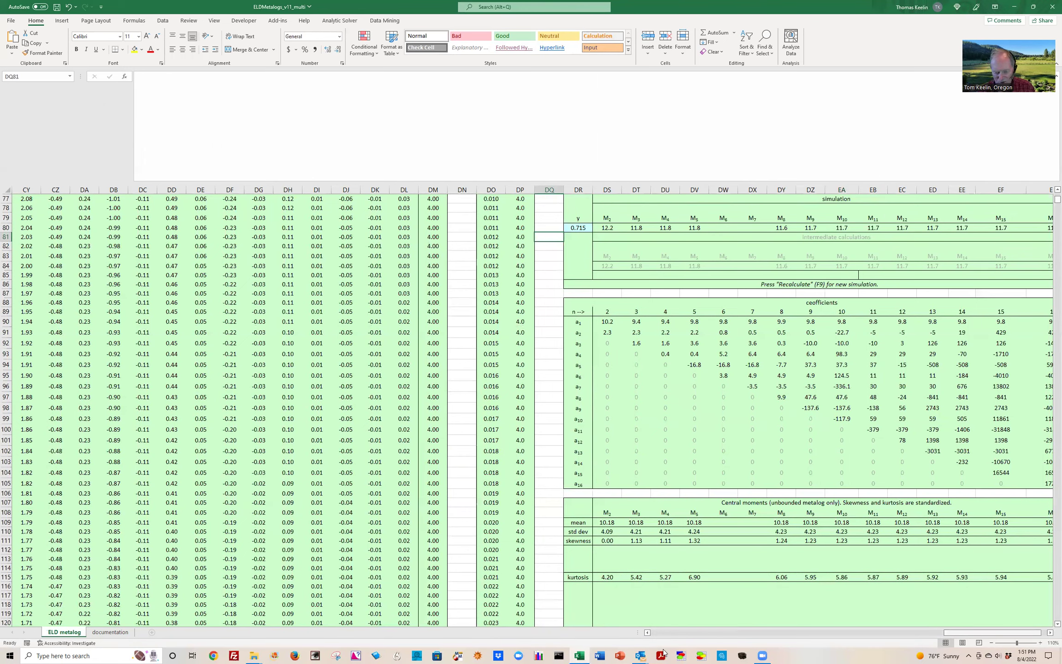
scroll(586, 547, "left", 20)
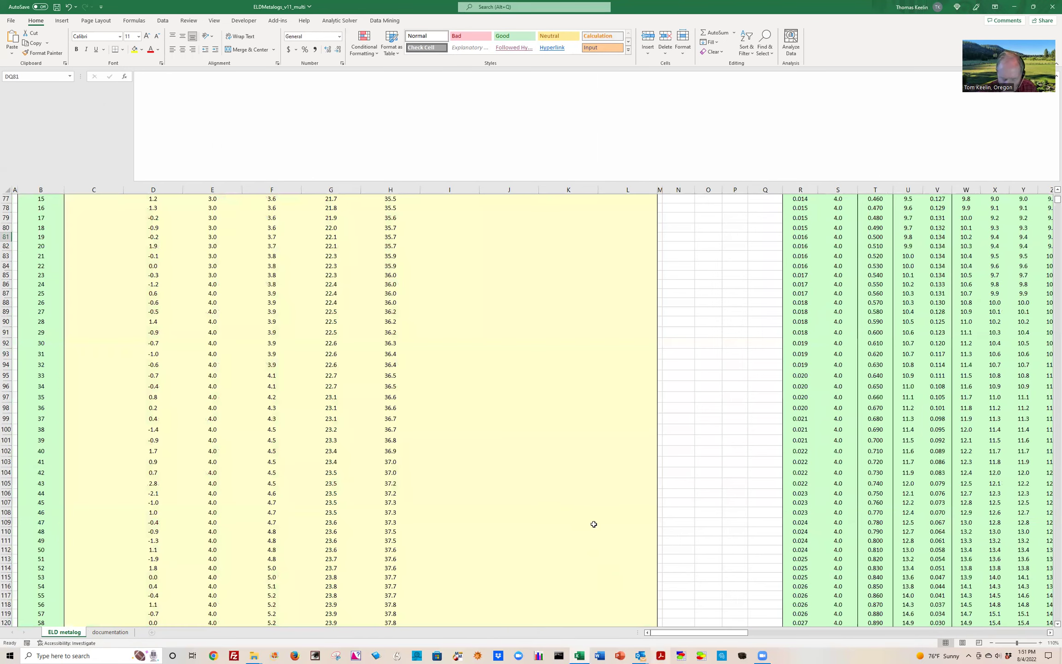
key("Page_Up")
key("Page_Up")
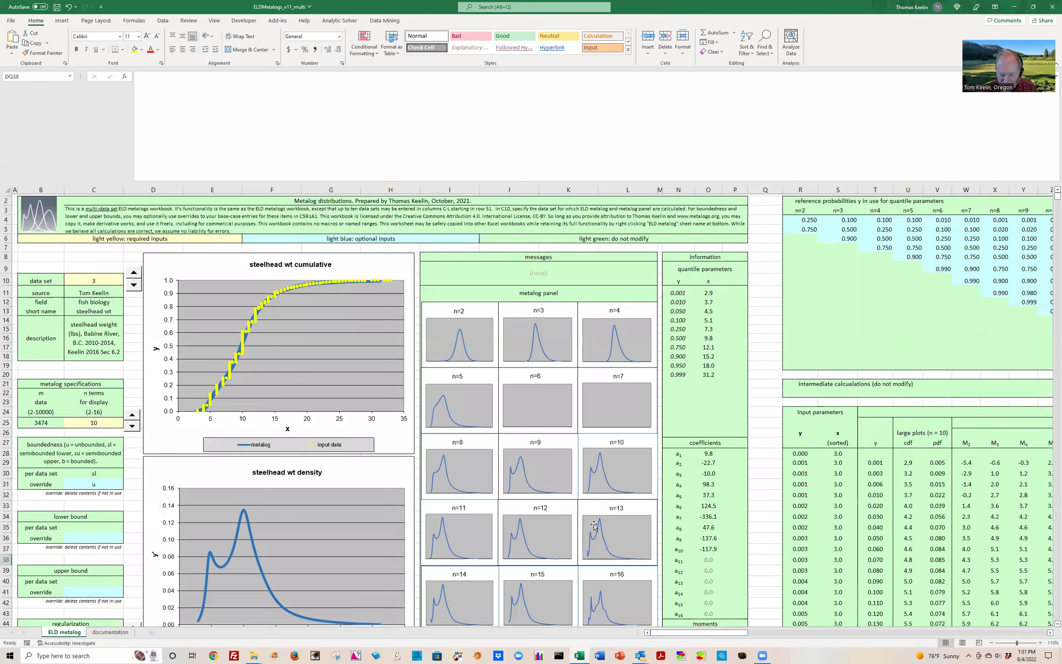
key("Page_Down")
scroll(714, 451, "up", 2)
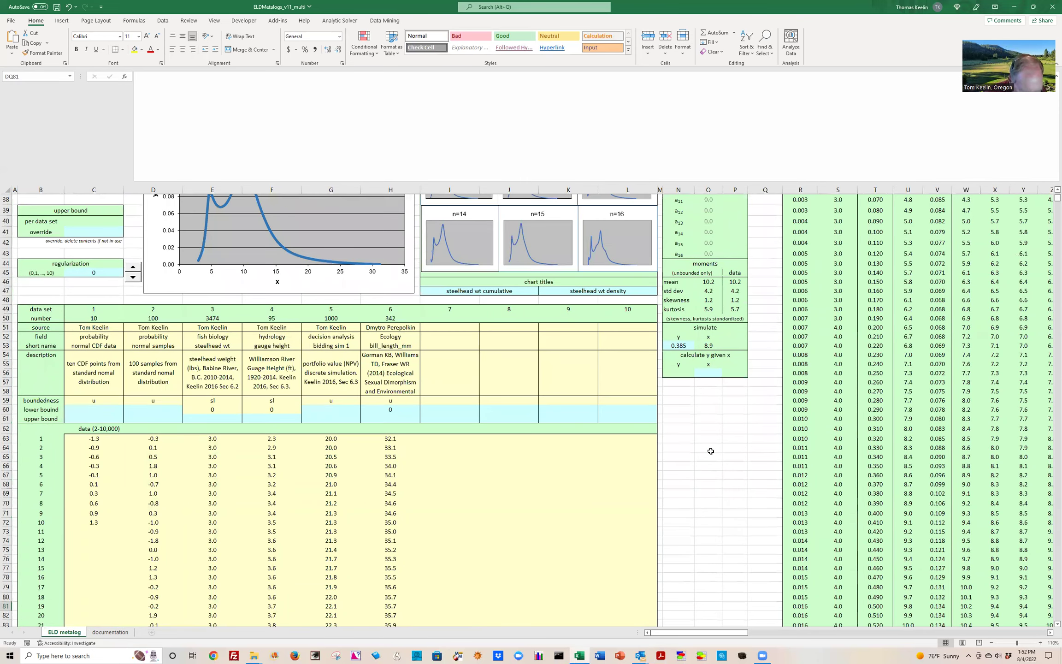
scroll(711, 448, "up", 5)
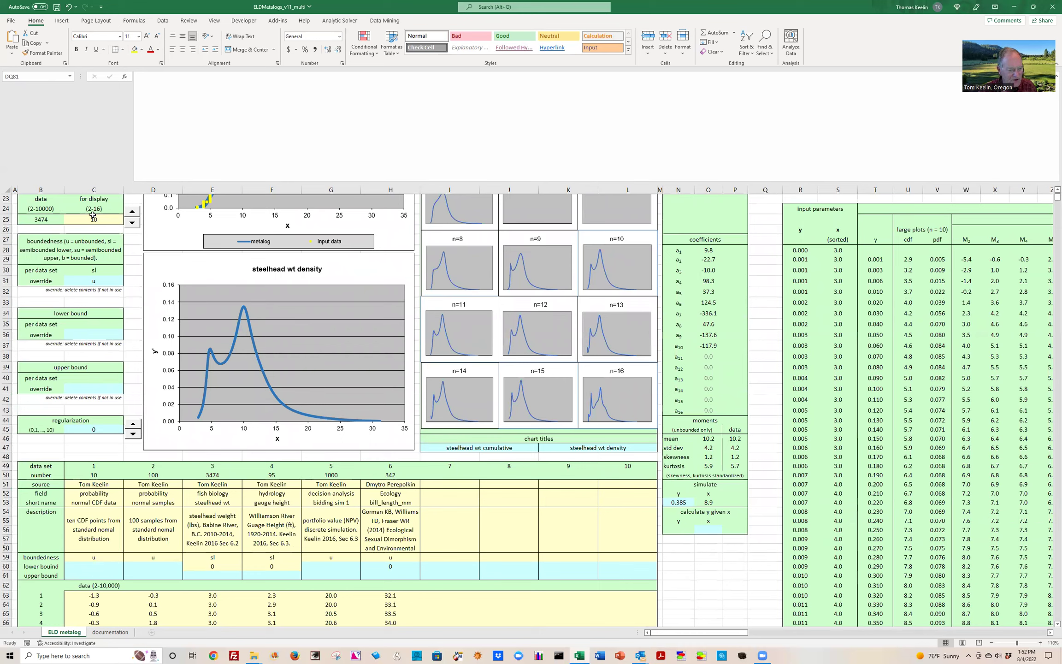
left_click(136, 202)
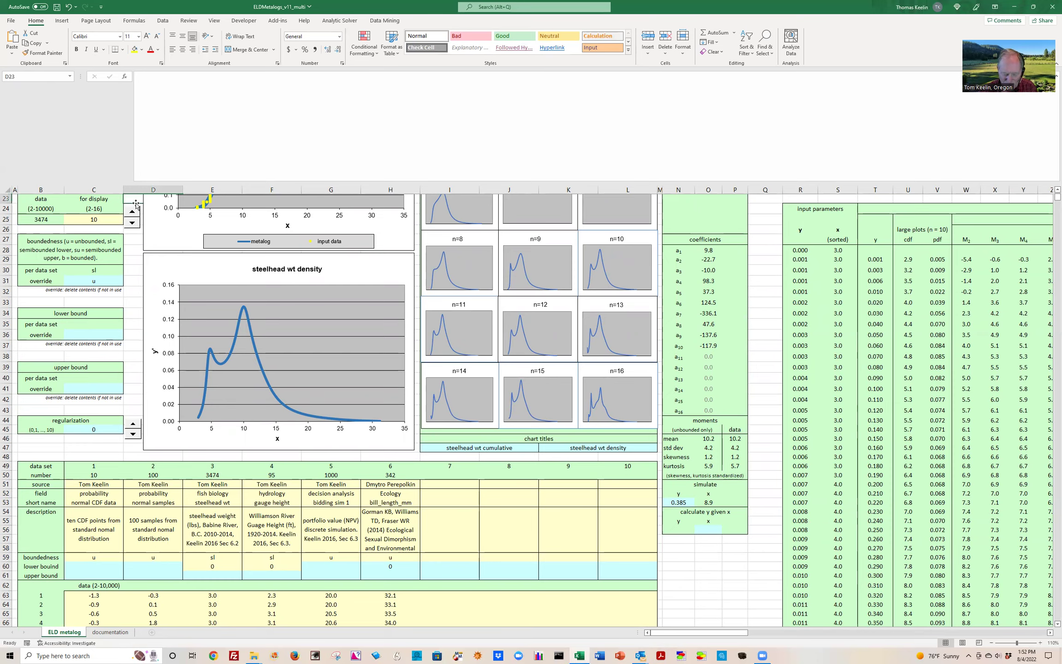
- Switch the displayed data set to number 5, bidding sim 1, and look over its charts and metalog panel
scroll(136, 203, "up", 3)
left_click(136, 203)
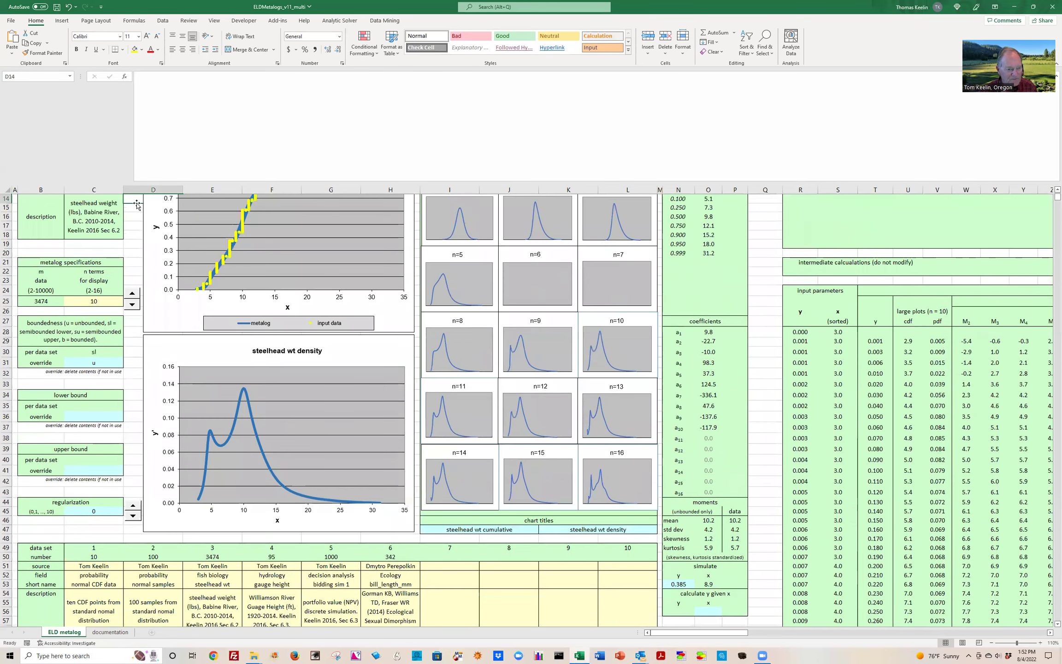
key("Page_Up")
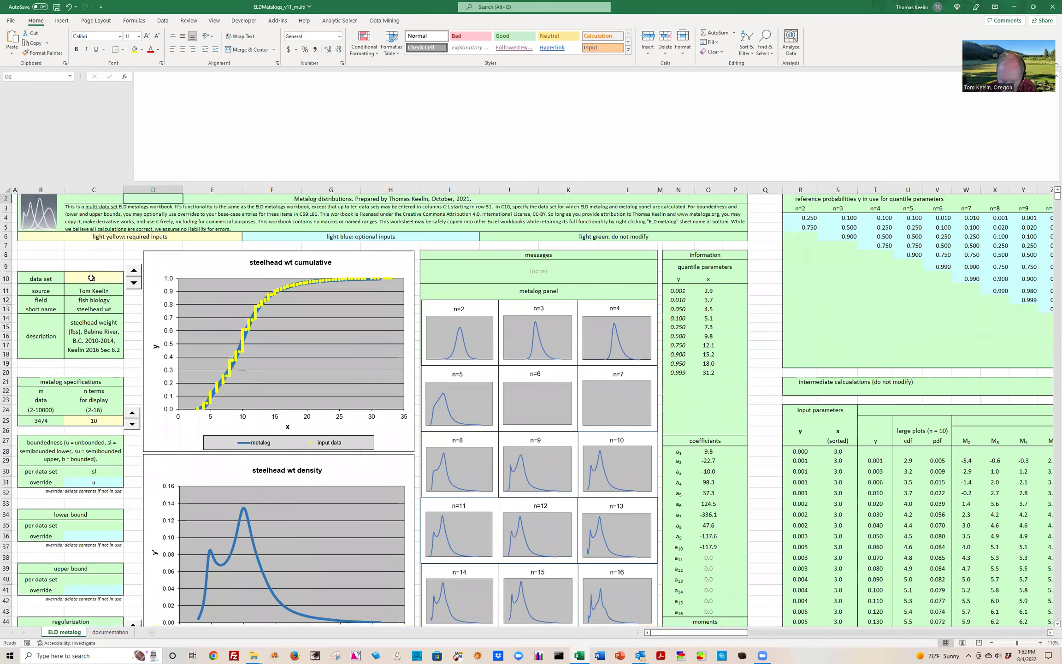
left_click(92, 278)
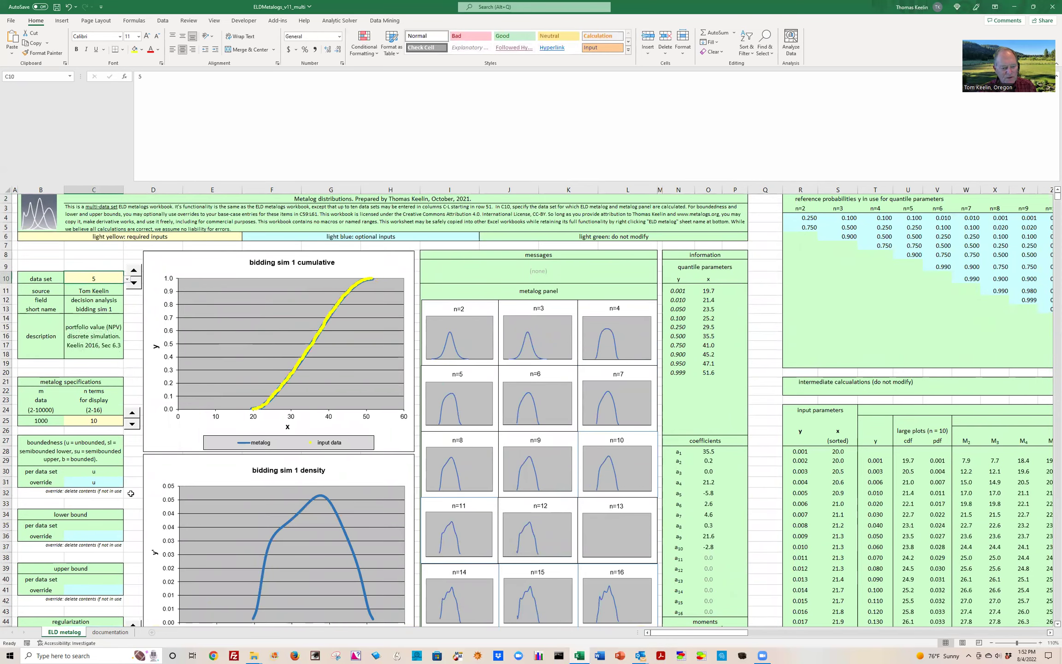
scroll(131, 493, "down", 1)
scroll(131, 493, "down", 3)
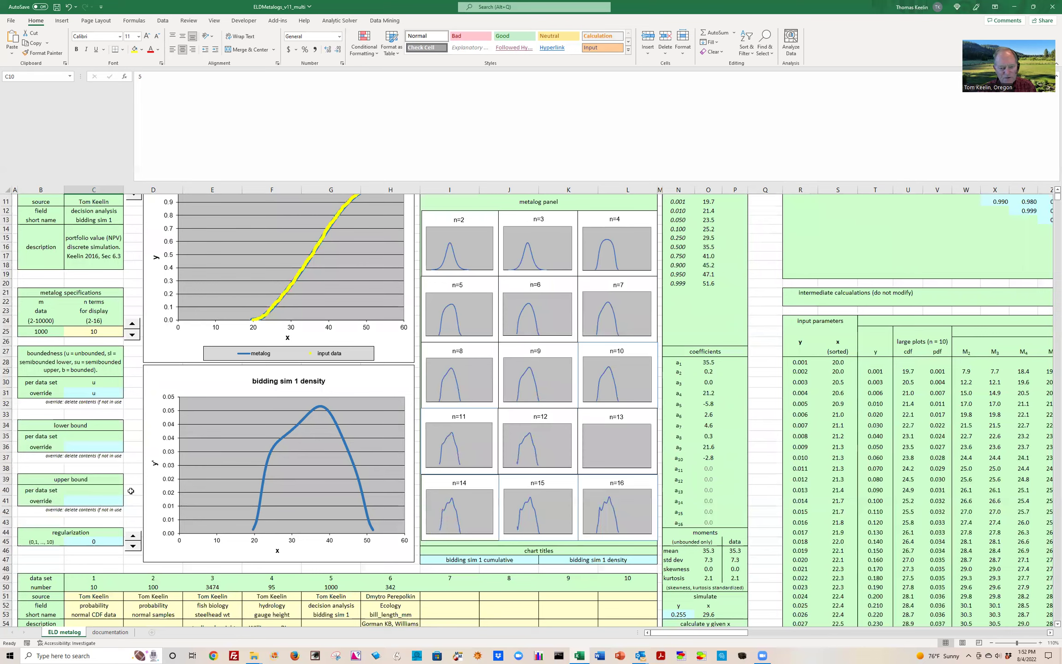
scroll(131, 491, "up", 1)
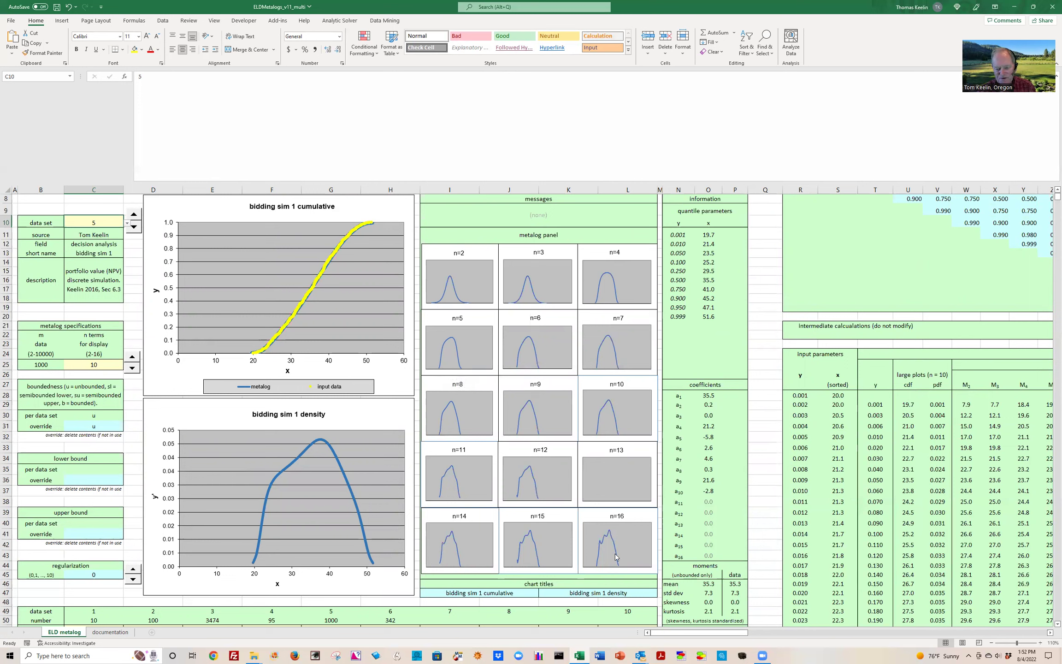
- Set the number of metalog terms for display to 16
left_click(97, 365)
type("16")
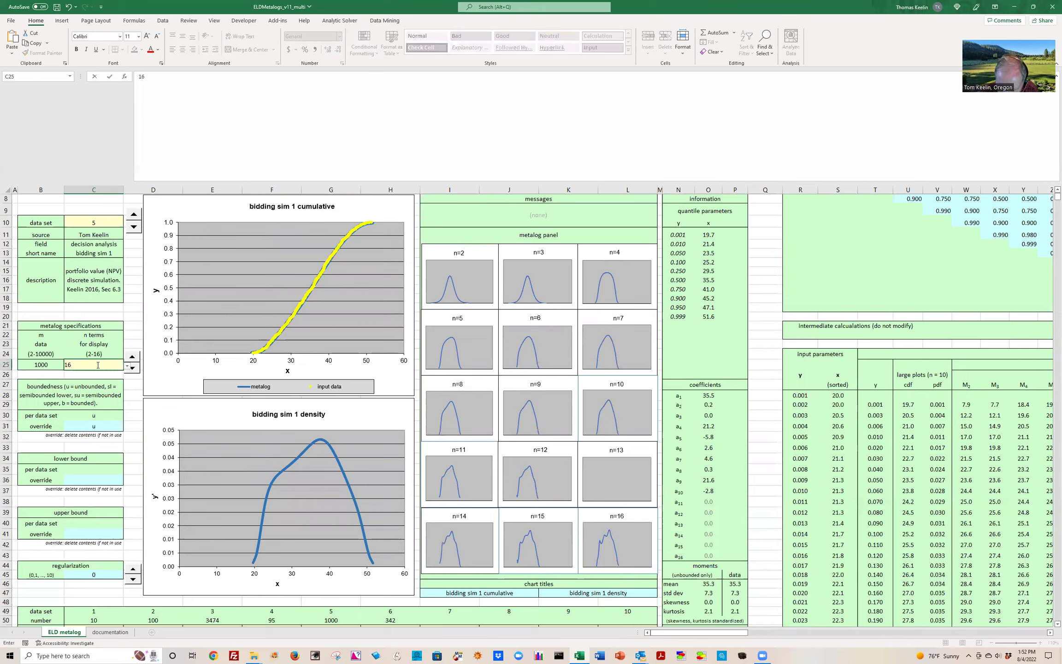
key("Return")
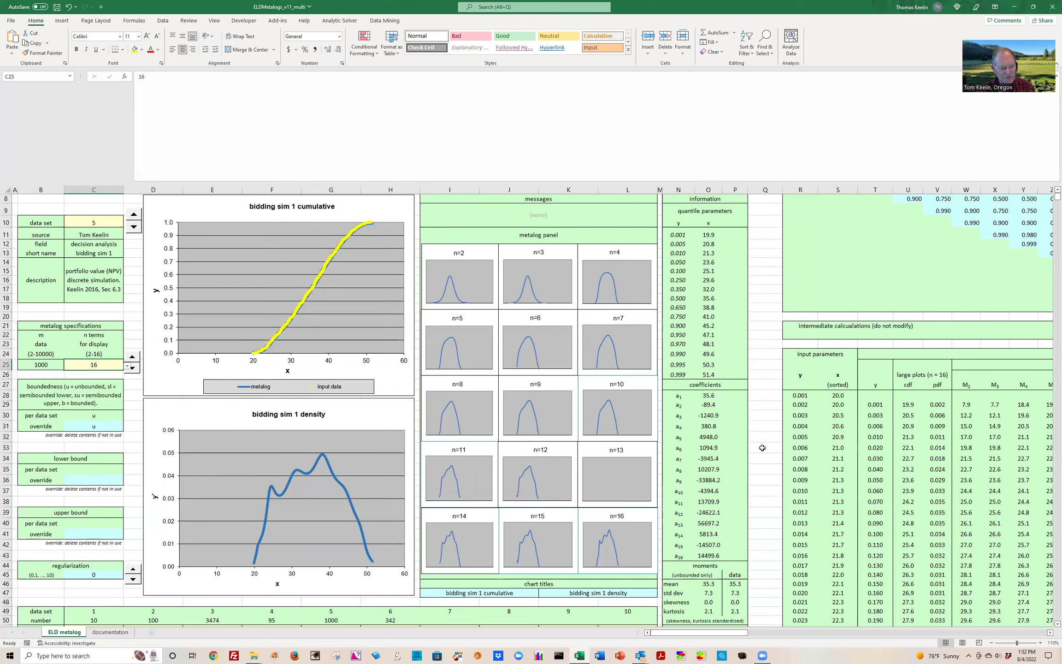
- Check the regularization setting, then step through the 16-term metalog's coefficients from a2 to a16
left_click(90, 573)
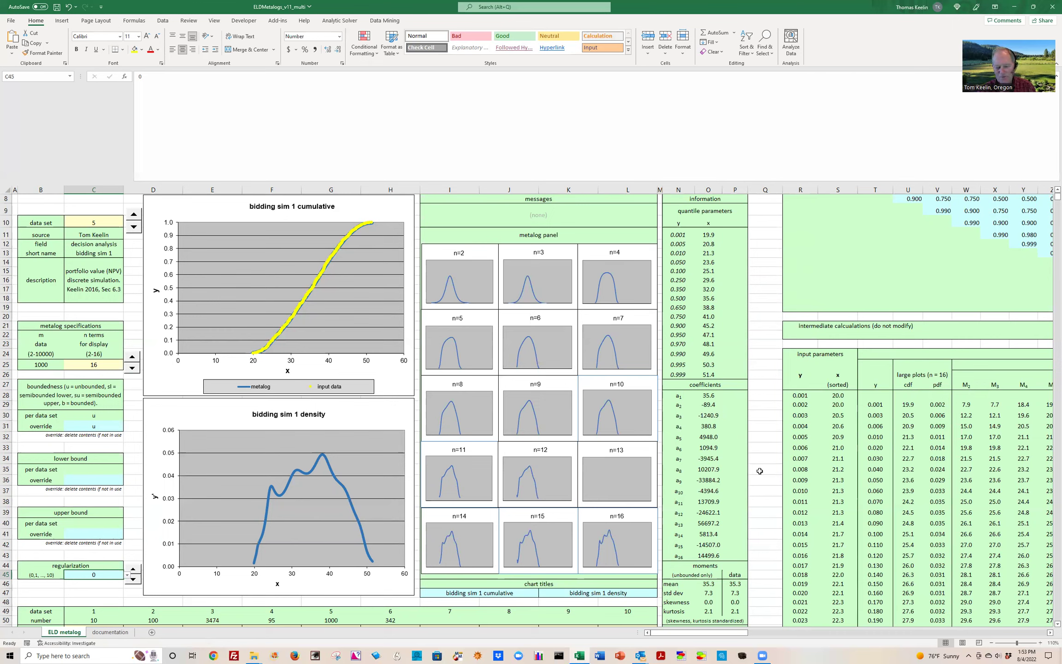
left_click(712, 405)
key("Down")
key("Down")
key("Down")
key("Down")
key("Down")
key("Down")
key("Down")
key("Down")
key("Down")
key("Down")
key("Down")
key("Down")
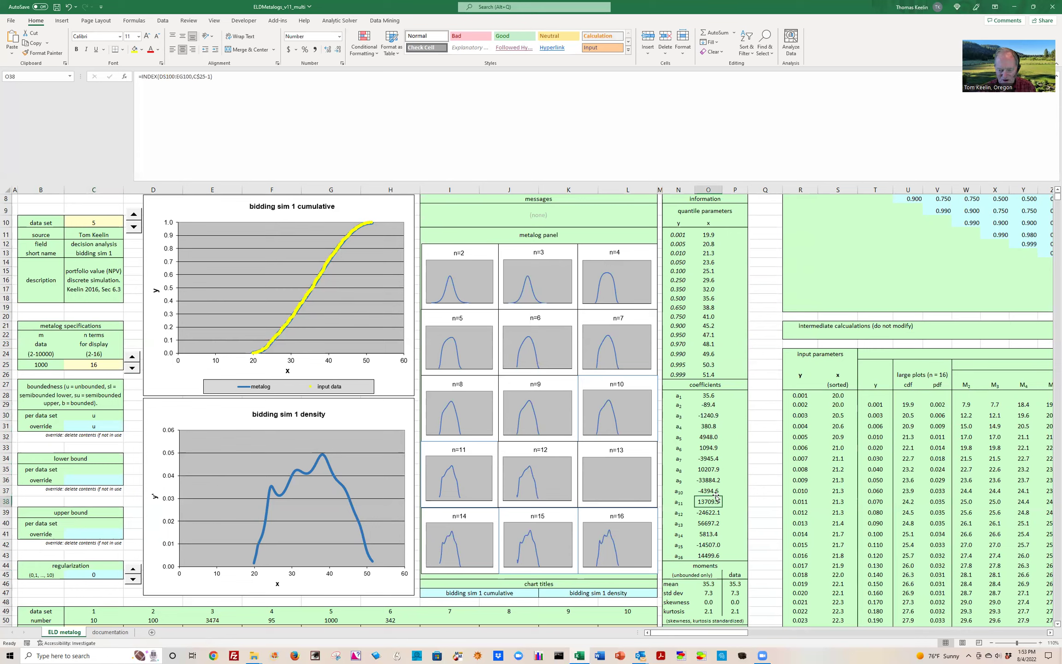
key("Down")
key("Down")
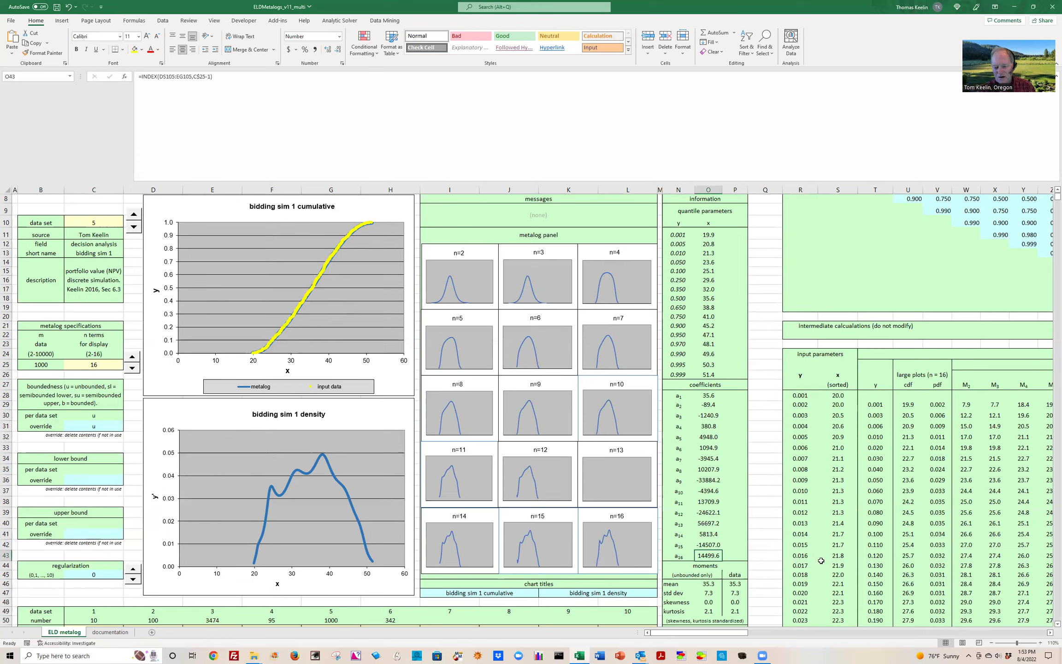
- Raise the regularization setting in C45 one level at a time to 6
left_click(91, 593)
left_click(86, 576)
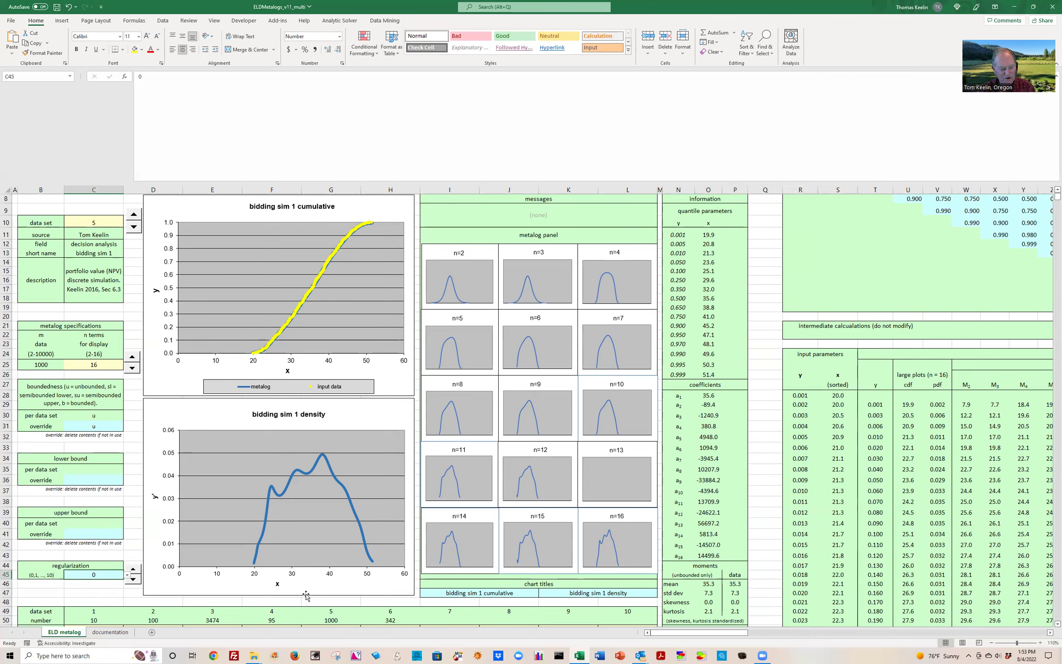
left_click(134, 571)
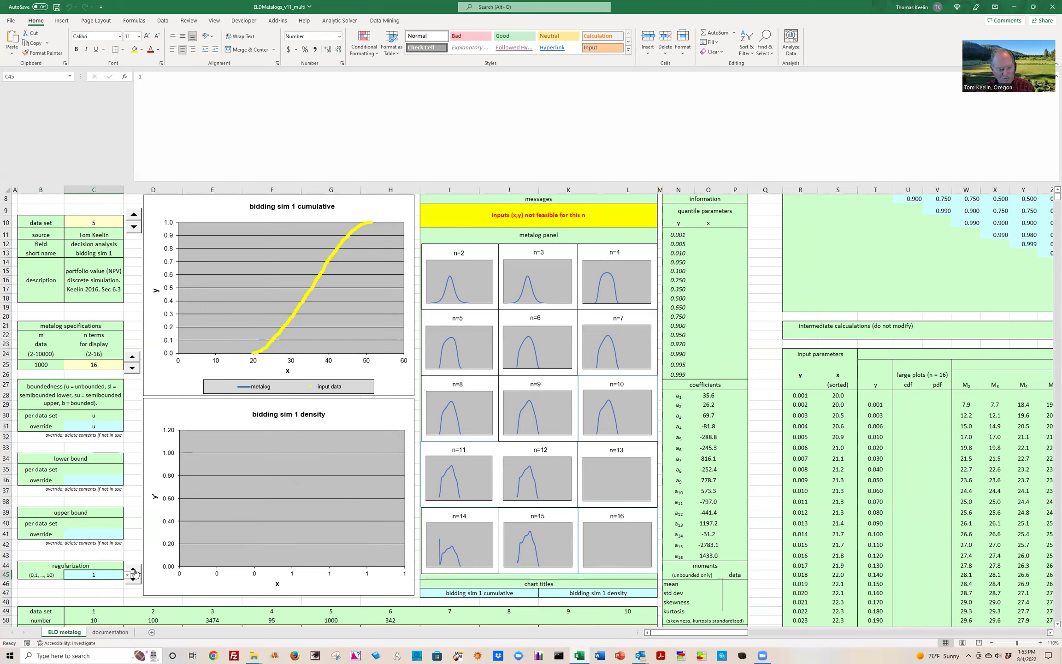
left_click(133, 570)
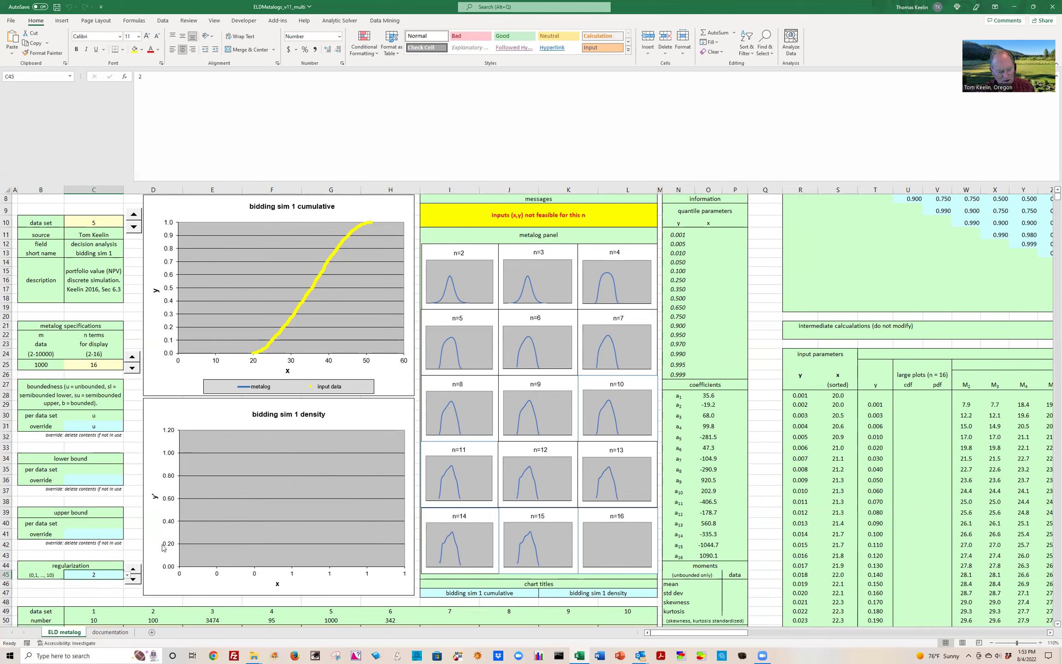
left_click(135, 569)
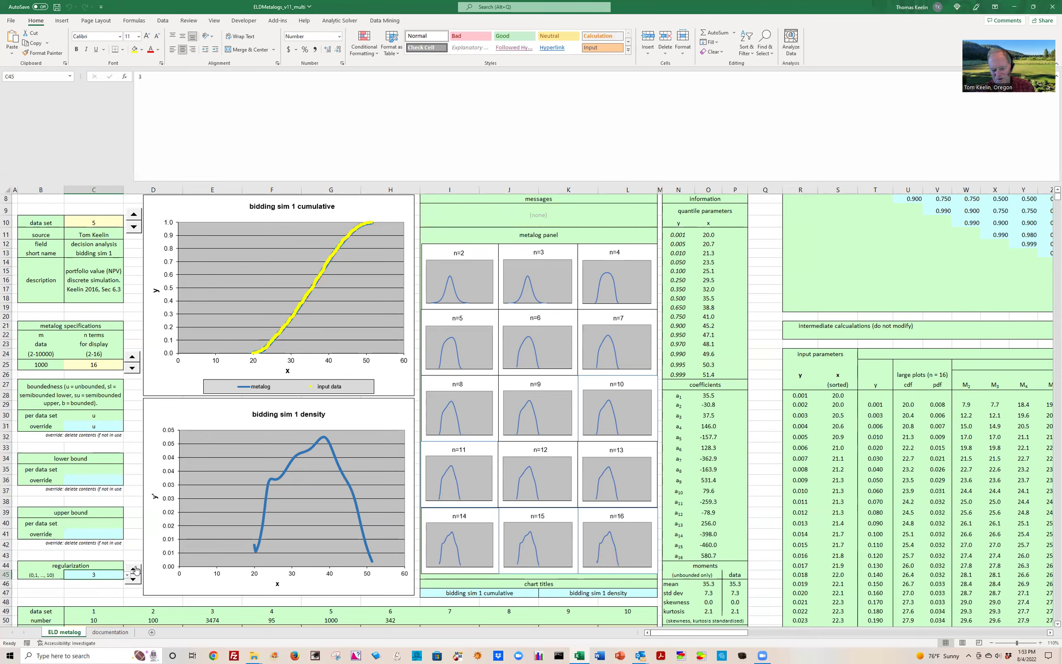
left_click(135, 569)
left_click(135, 570)
left_click(135, 570)
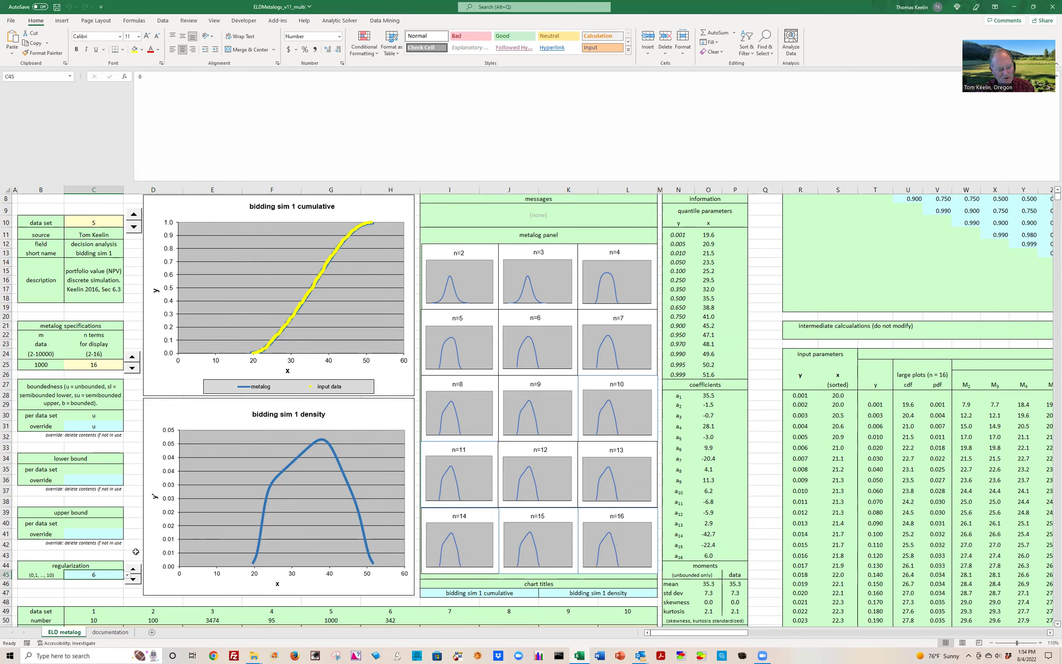
- Inspect the regularization (λI) matrix and the regularization λ list, including the λ entry in EC36
left_click(761, 565)
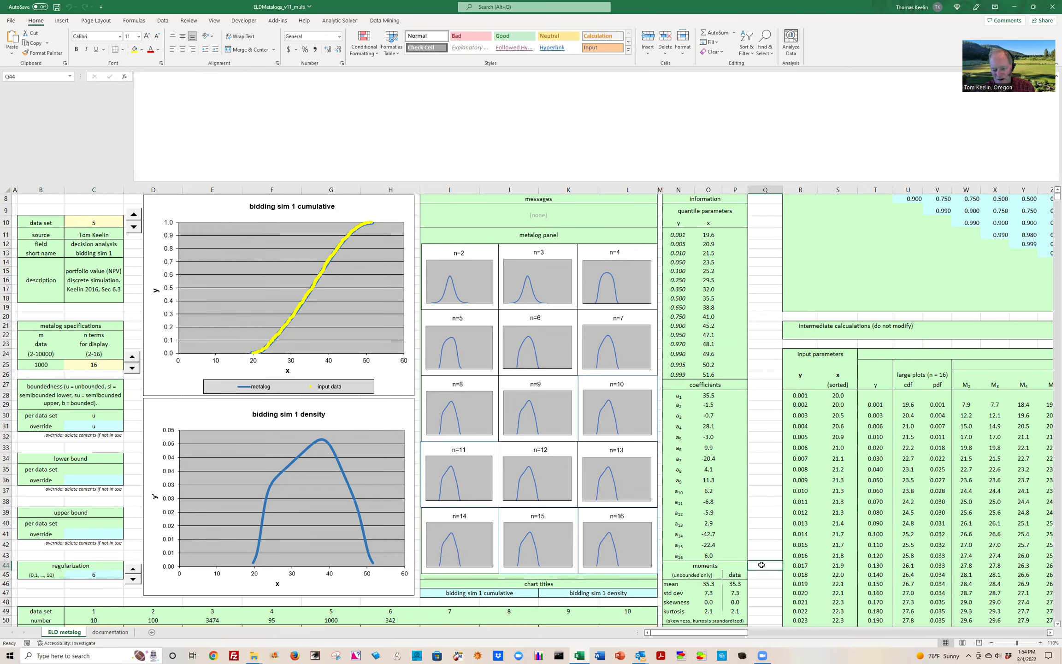
left_click_drag(739, 633, 753, 633)
left_click_drag(954, 648, 1038, 641)
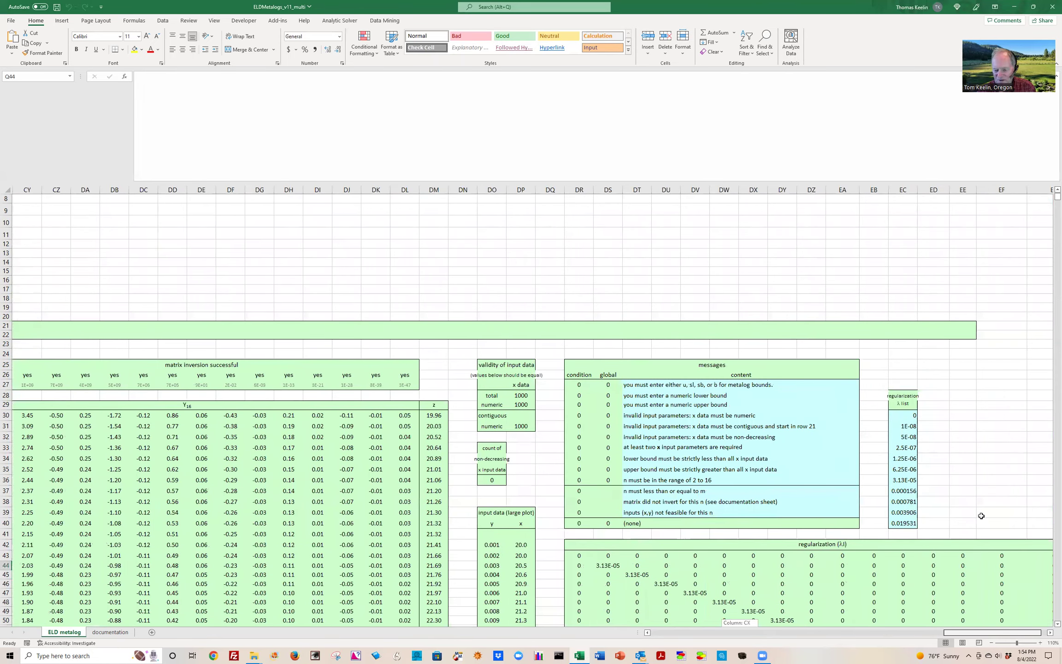
scroll(977, 516, "down", 1)
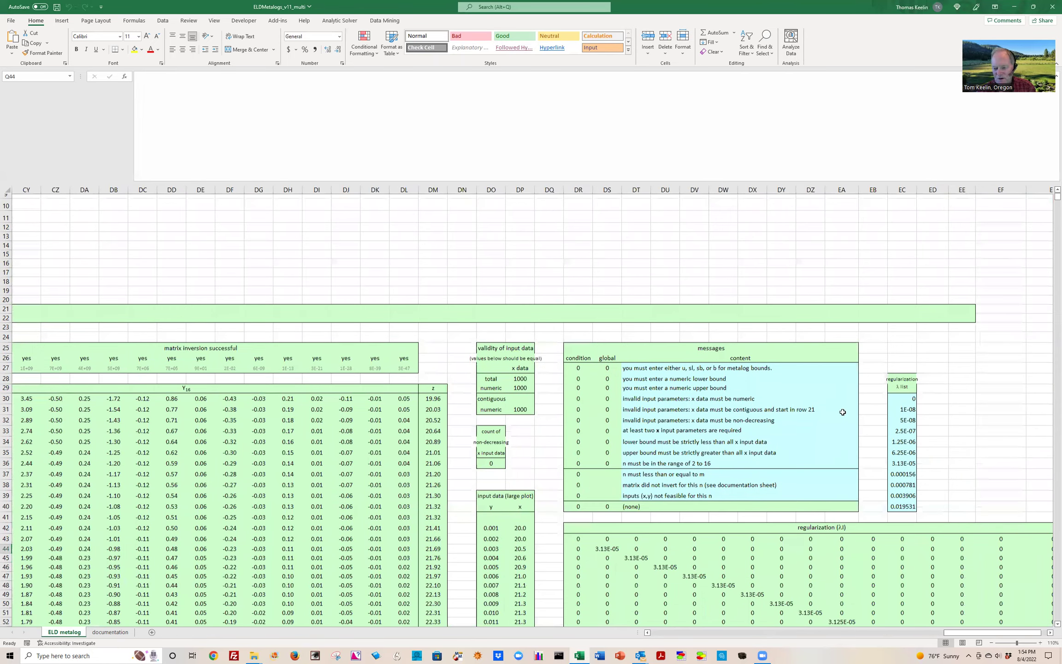
scroll(842, 413, "down", 4)
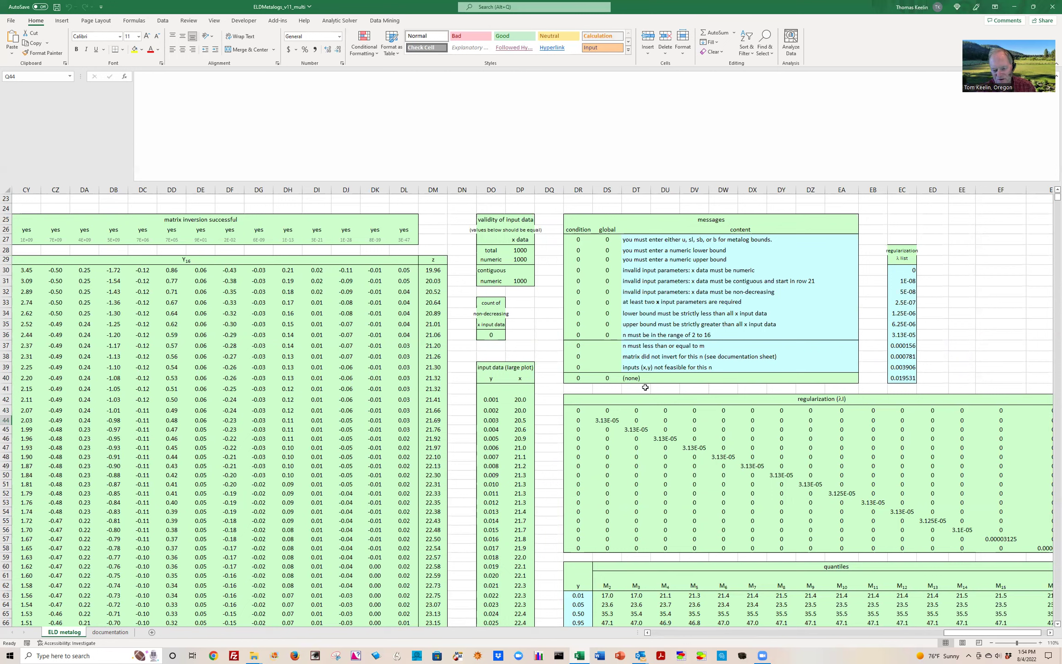
left_click_drag(579, 410, 874, 505)
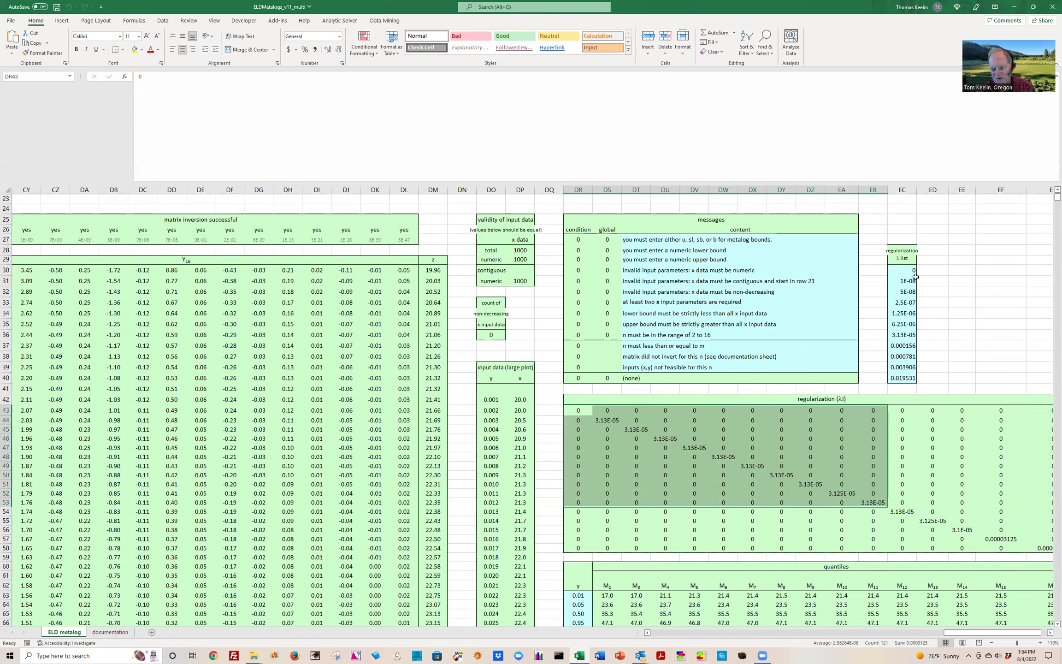
left_click_drag(911, 271, 897, 379)
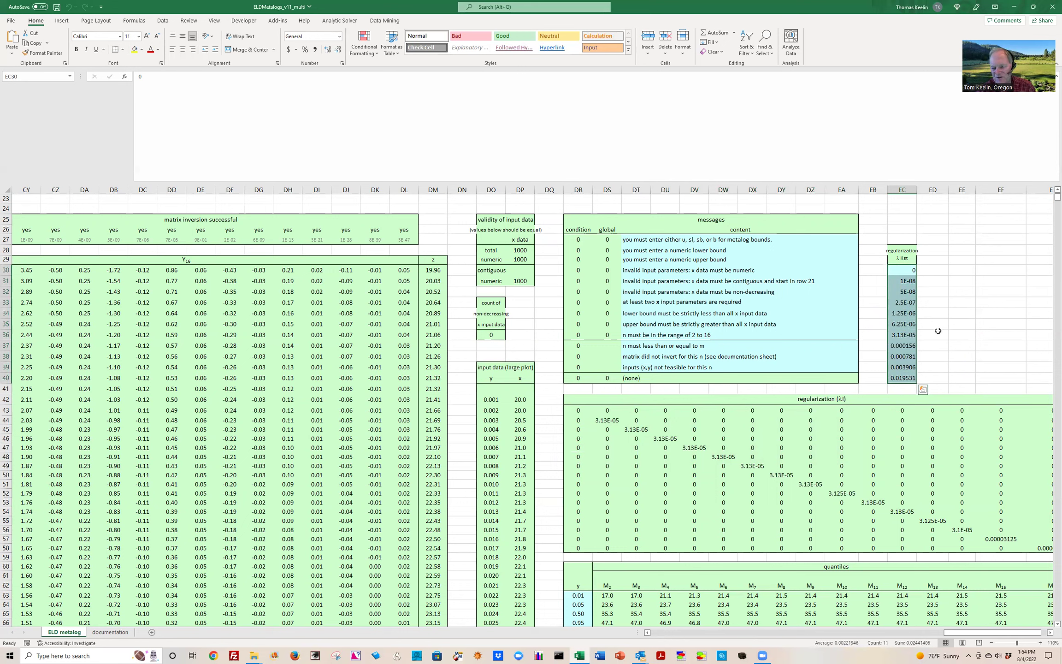
left_click(902, 333)
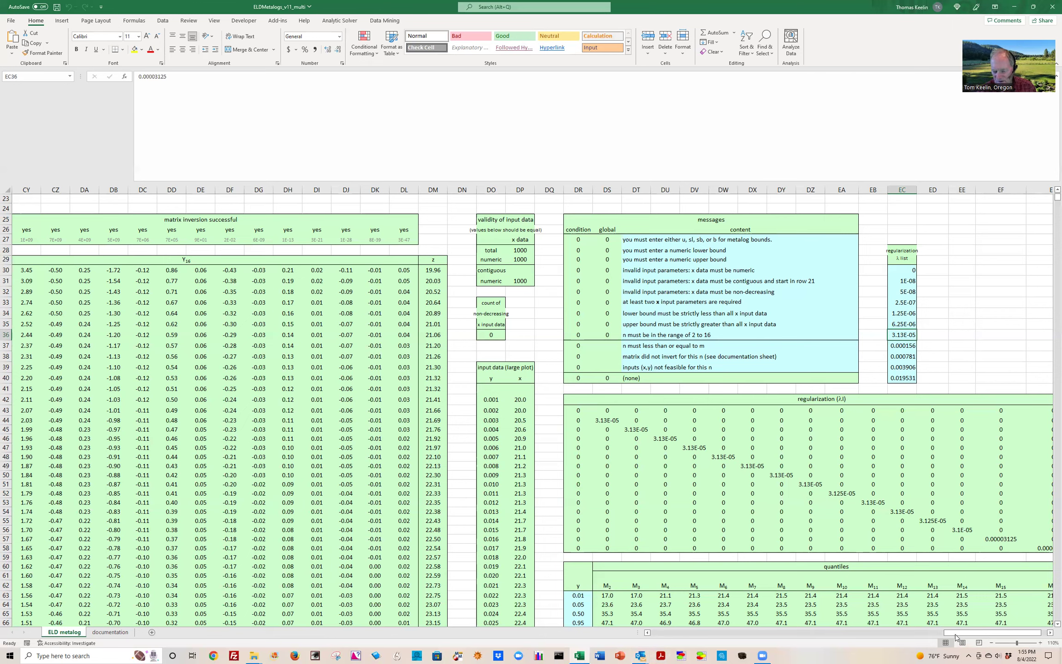
- Inspect the random y formula in the main section's simulate block and recalculate for a new draw
left_click_drag(954, 636, 678, 553)
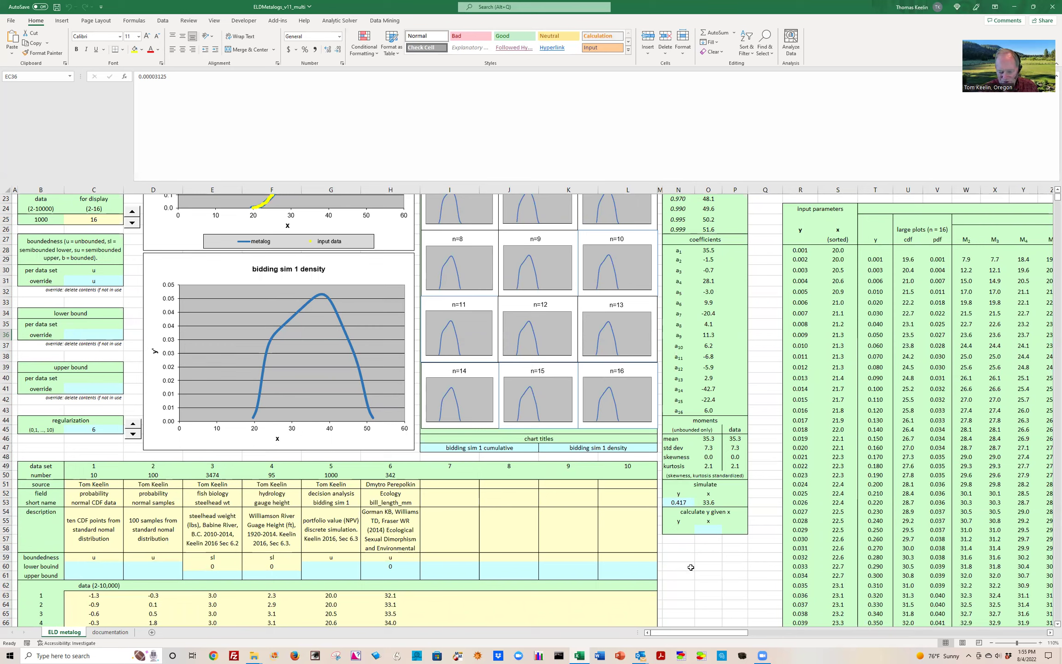
left_click(680, 503)
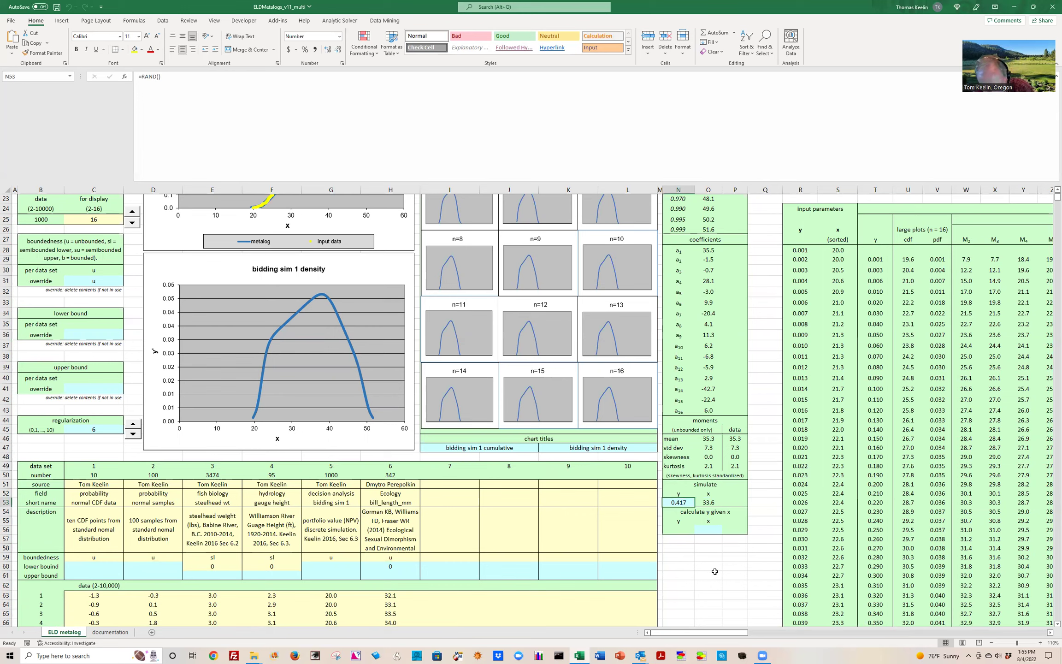
key("F9")
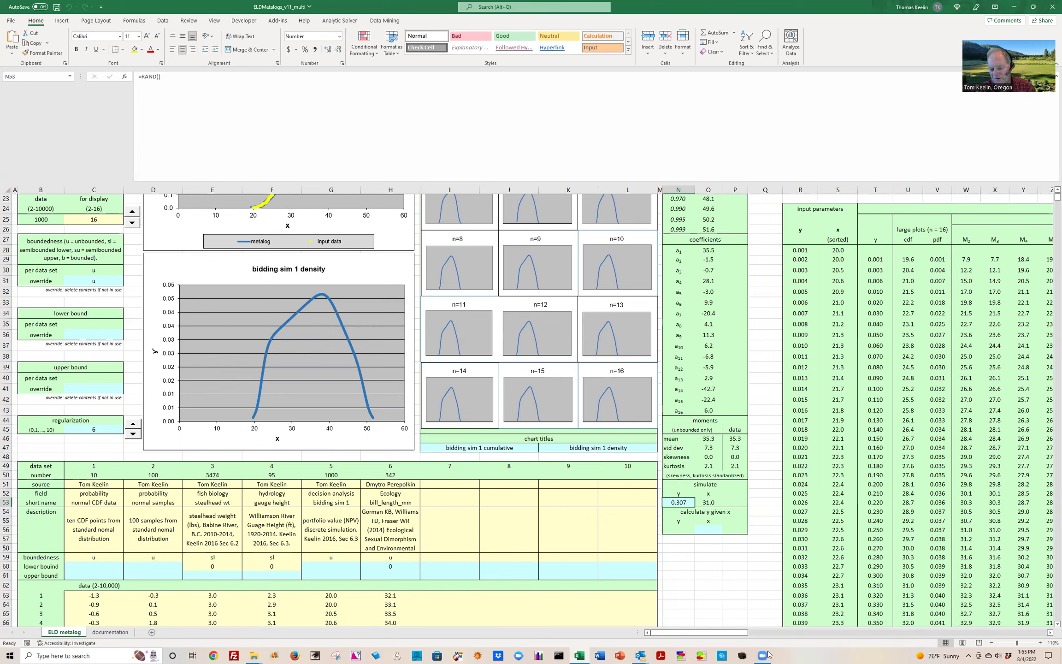
- Inspect the random y formula in DR80 of the simulation block below the quantiles and recalculate for new draws
left_click_drag(739, 638, 748, 638)
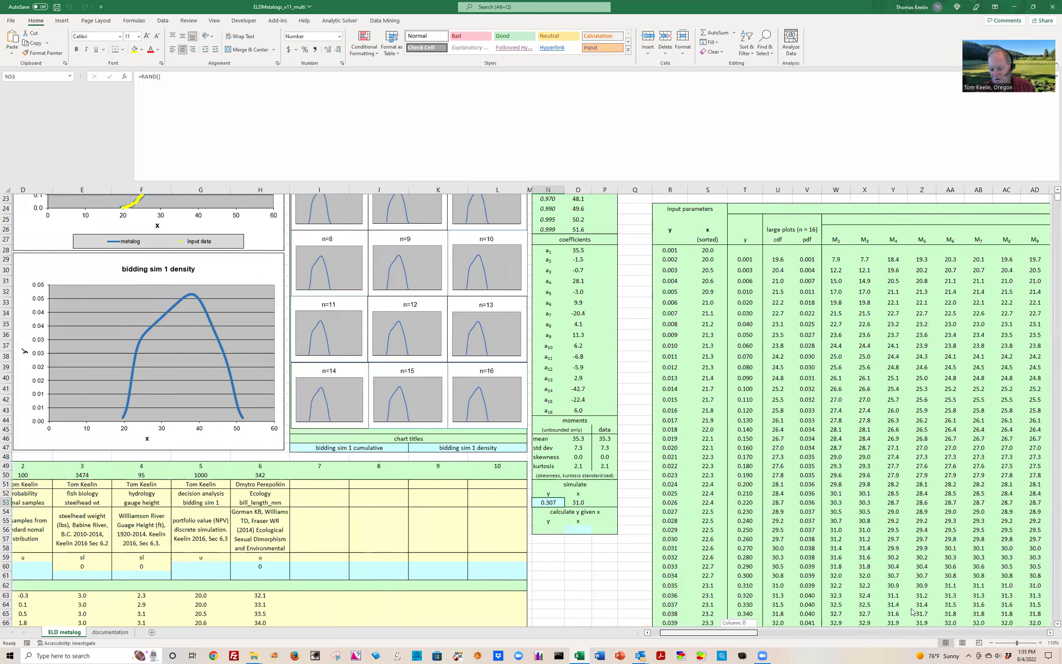
left_click_drag(1012, 610, 1020, 609)
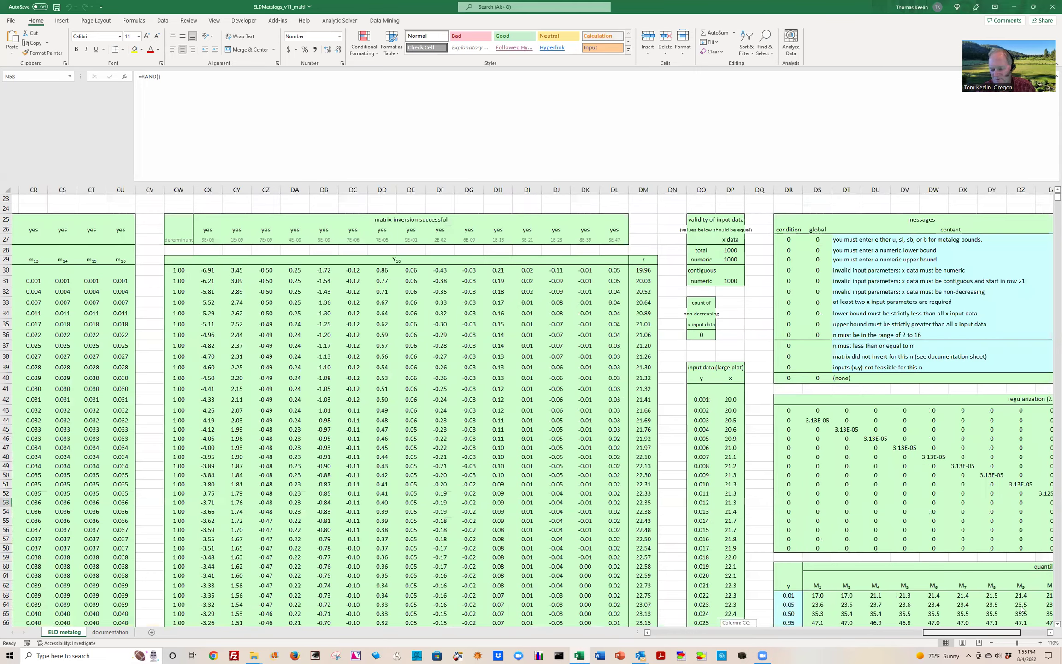
scroll(923, 572, "right", 3)
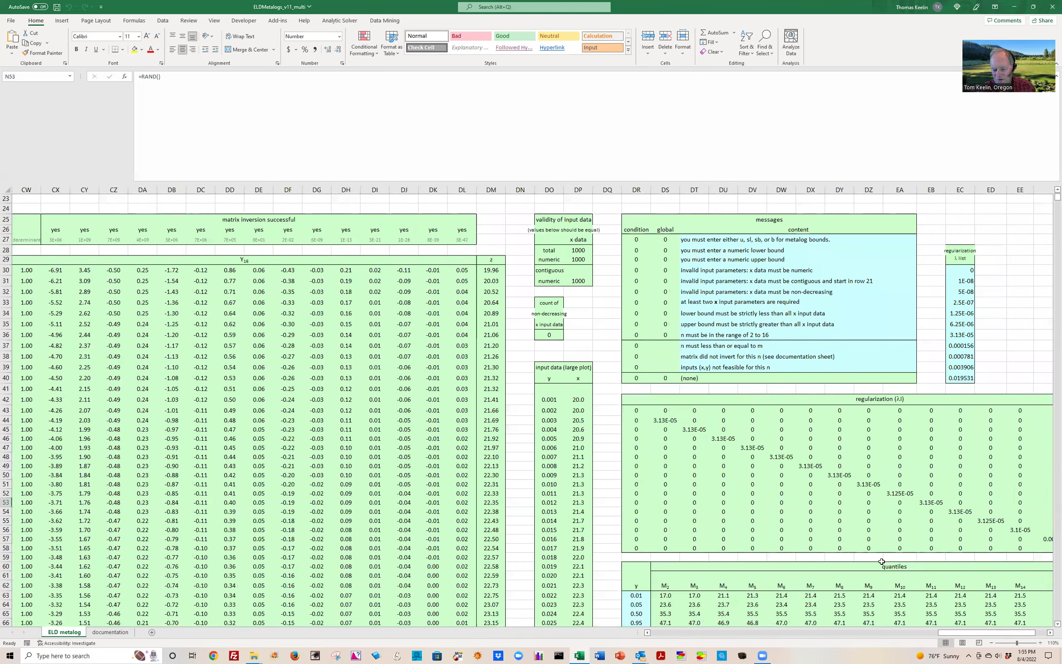
scroll(880, 561, "down", 7)
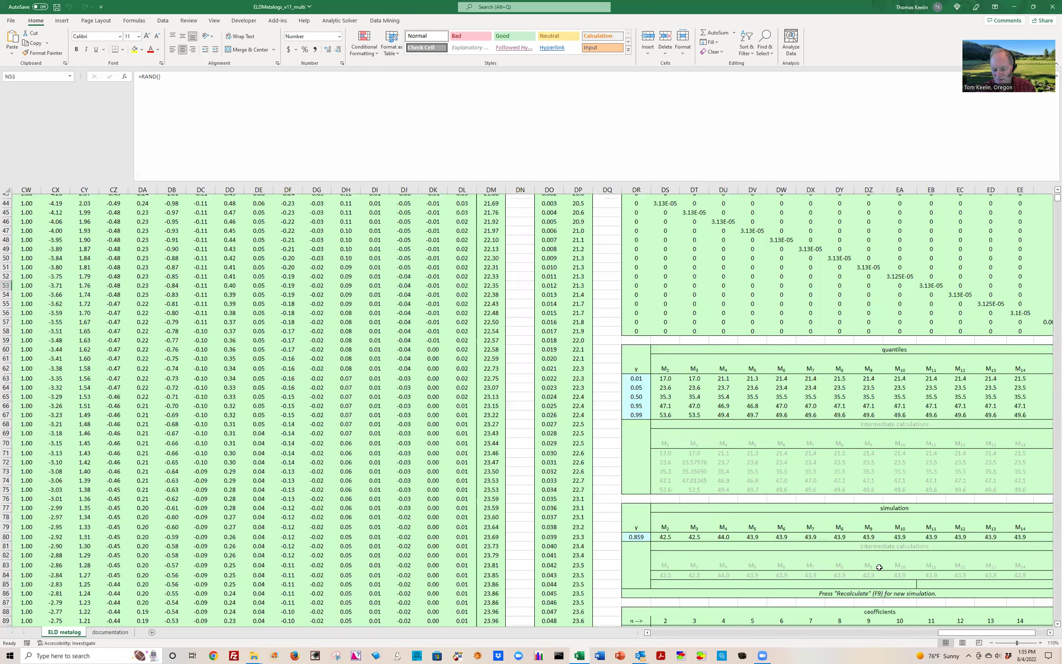
scroll(664, 471, "down", 3)
left_click(637, 449)
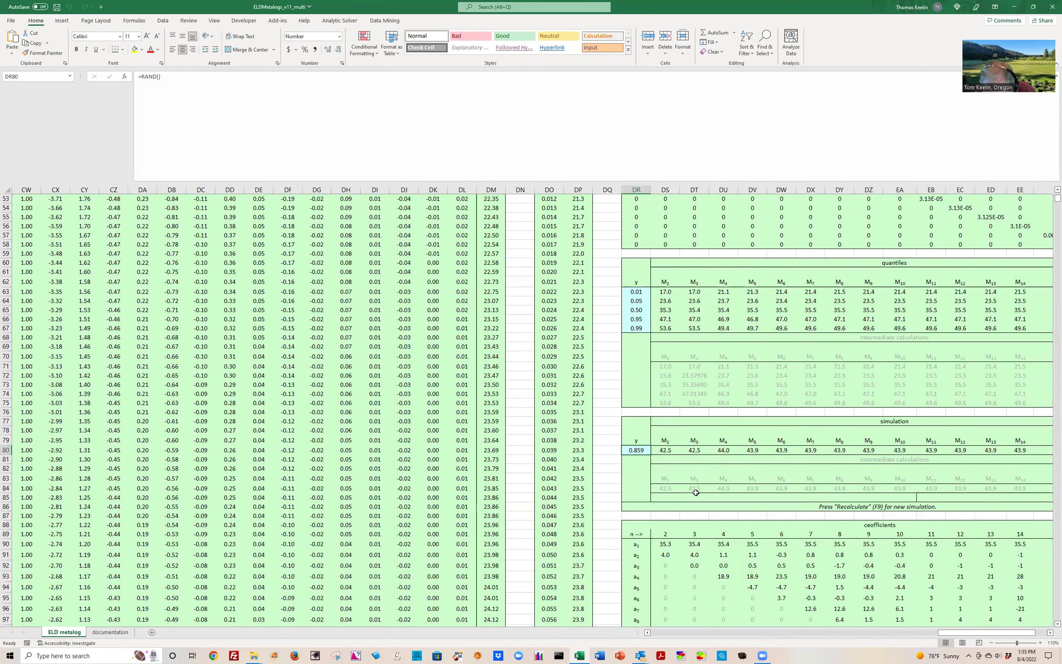
key("F9")
key("F9")
- Inspect the simulated-value formulas for M2 and M6 in row 80 and recalculate for another draw
left_click(669, 451)
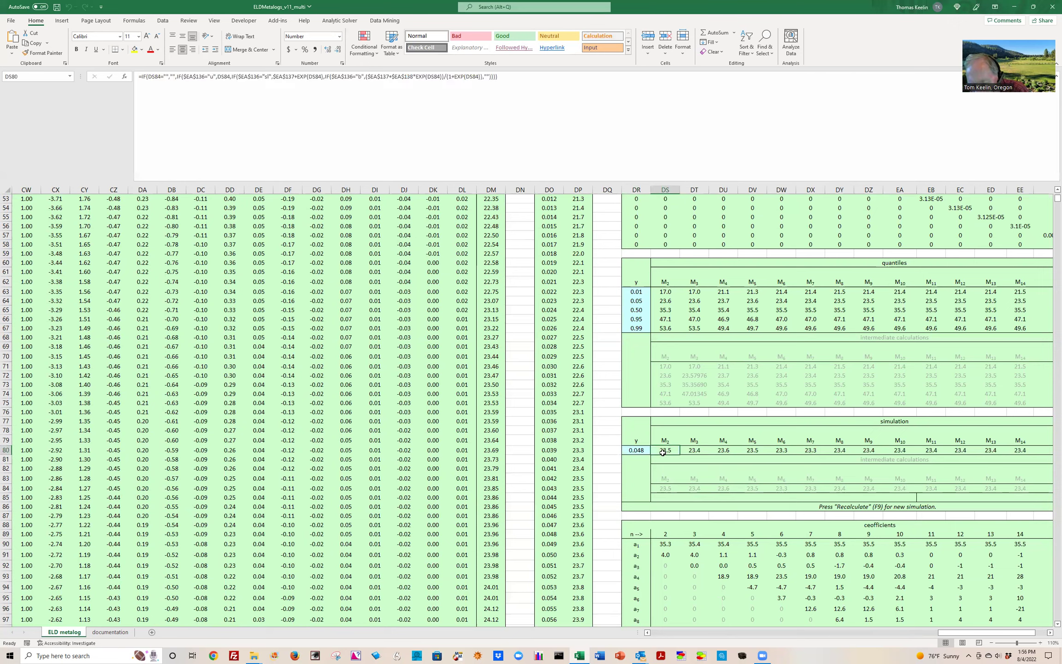
left_click(777, 452)
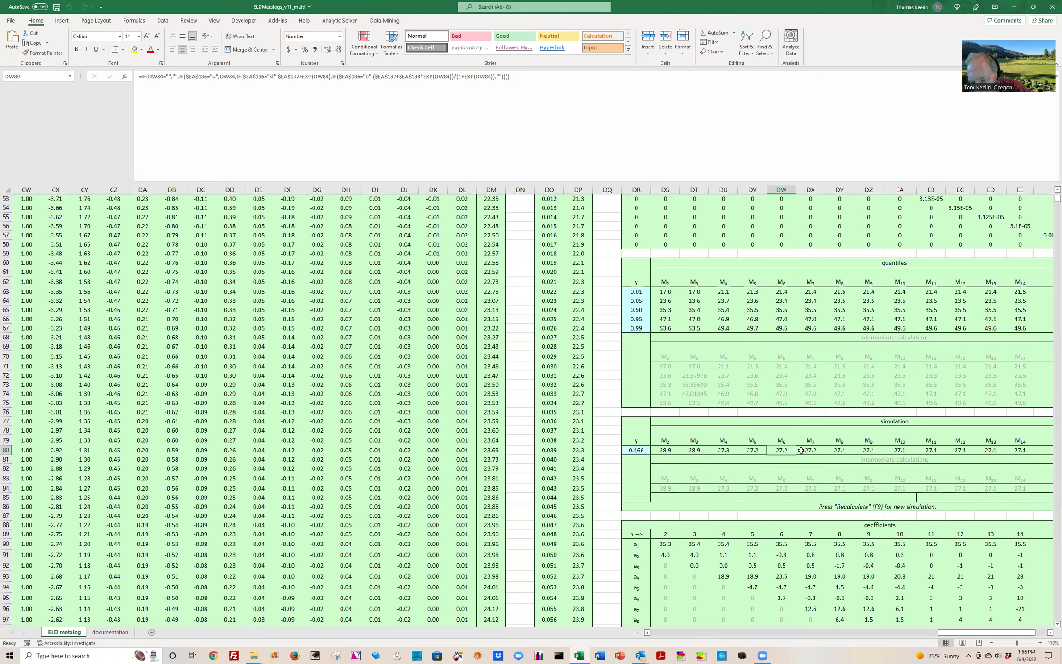
key("F9")
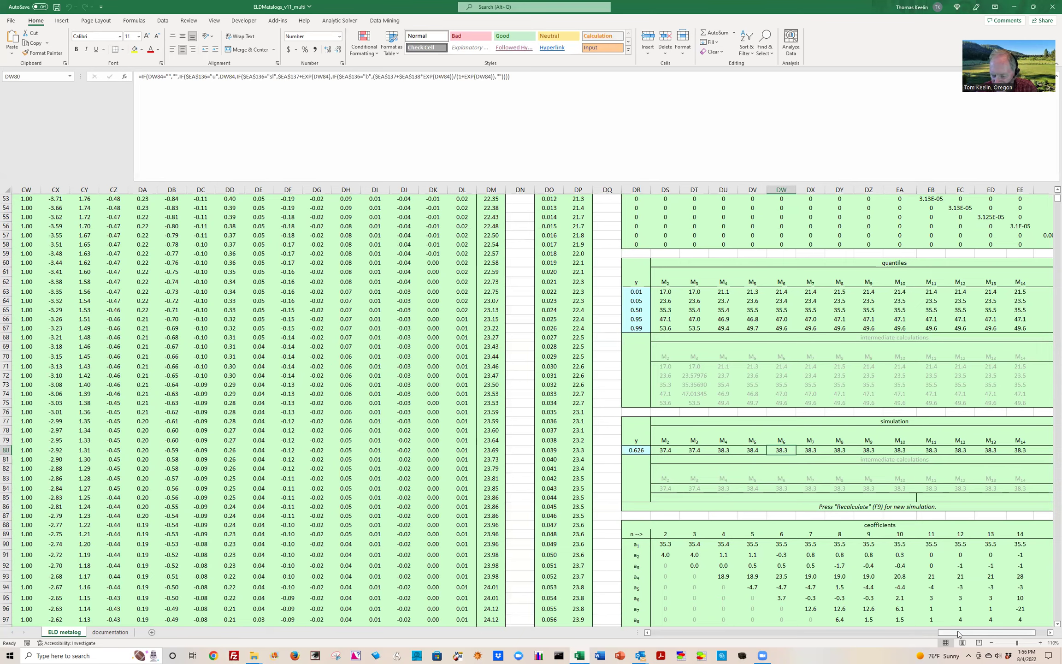
- Locate the calculate y given x block and inspect the formula behind the 0.500 quantile in O18
left_click_drag(958, 636, 851, 635)
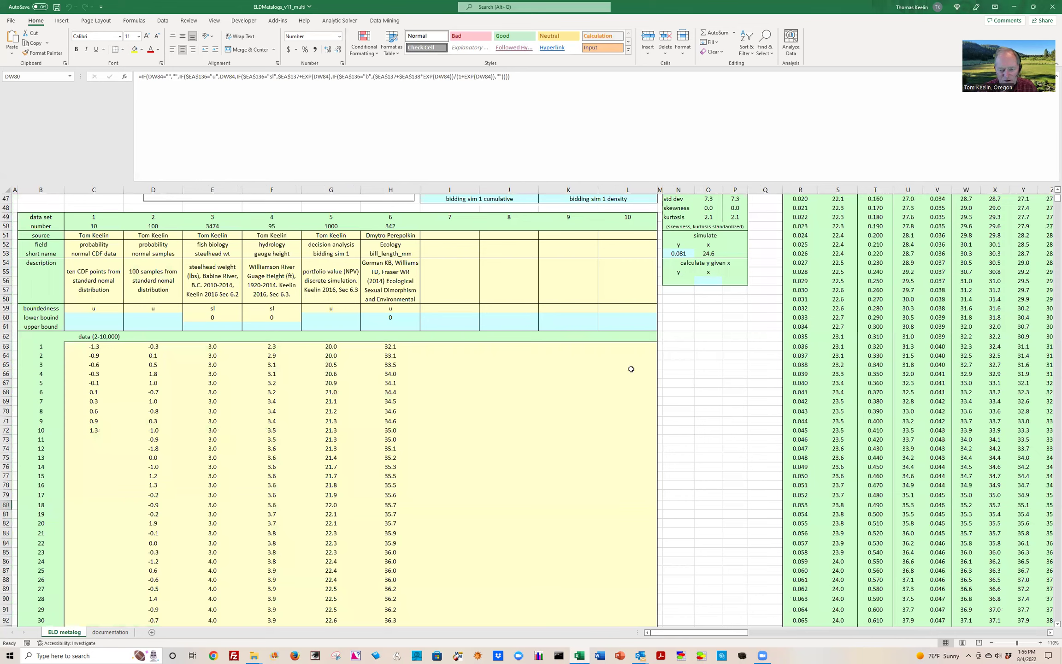
scroll(713, 569, "up", 8)
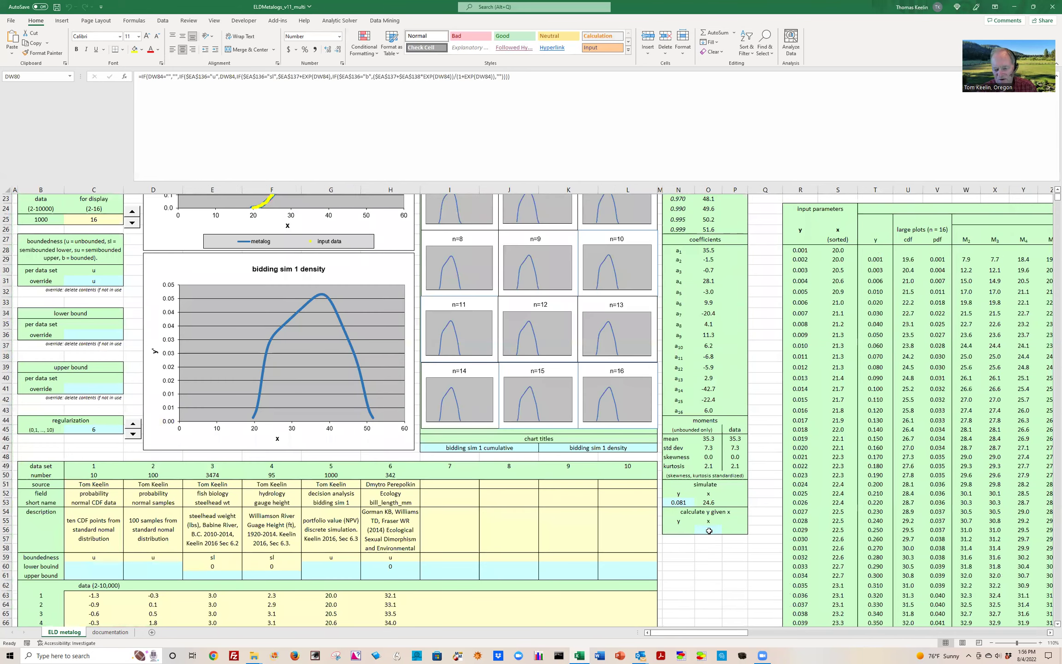
left_click(708, 529)
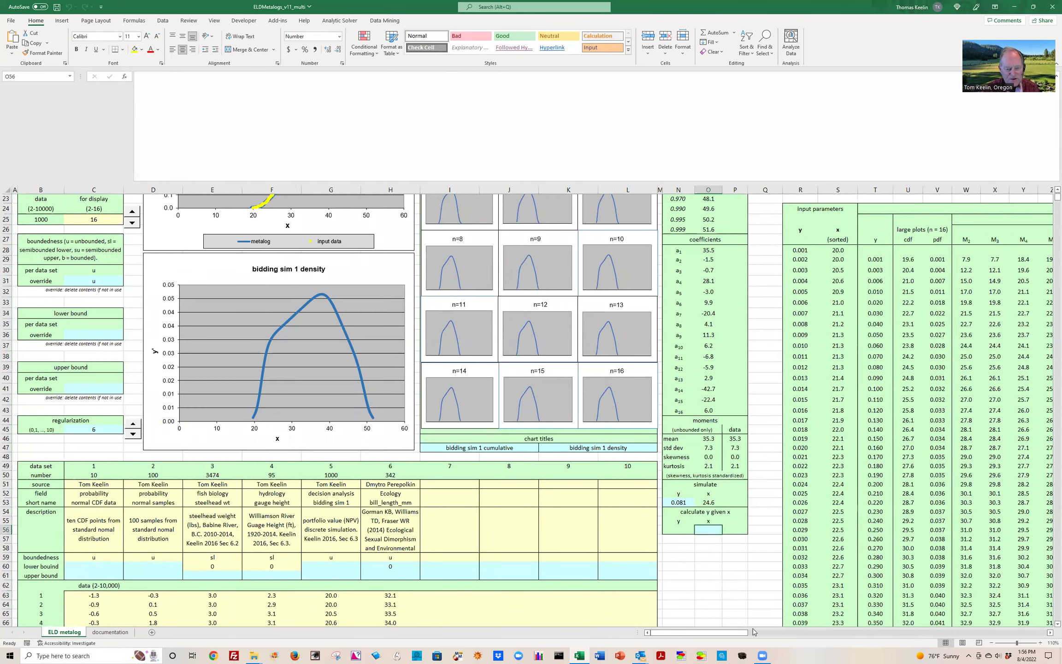
scroll(751, 620, "up", 6)
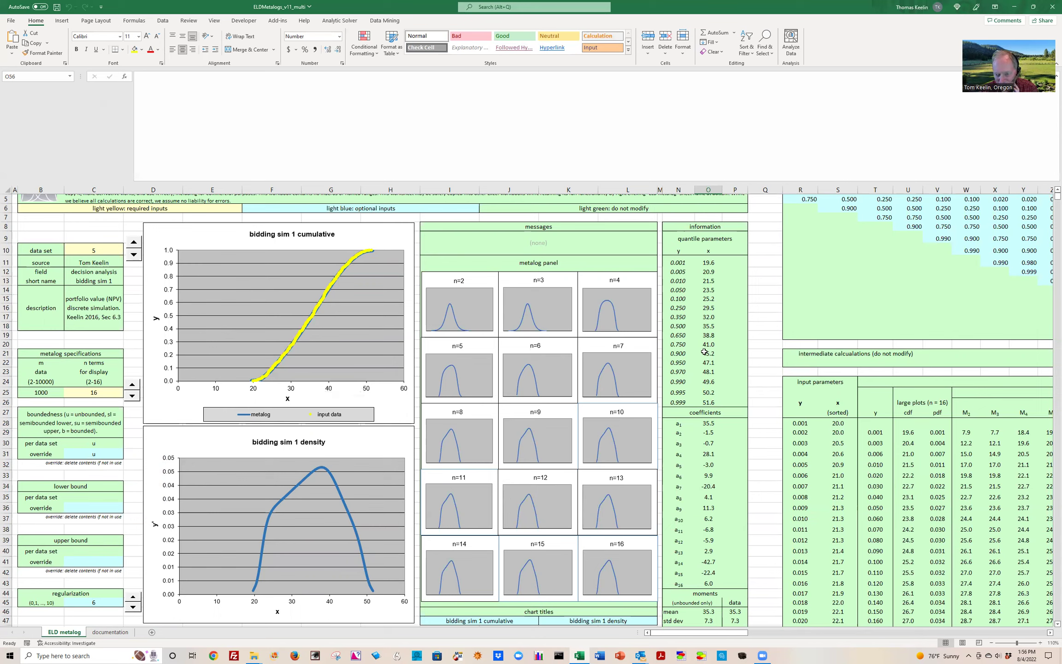
left_click(706, 329)
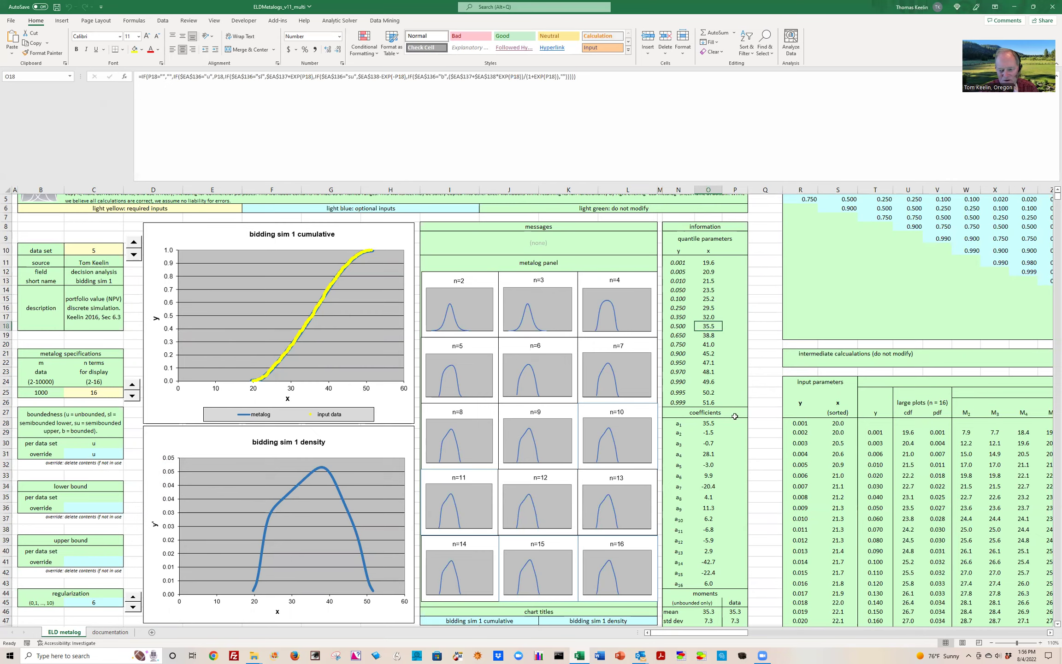
- Enter 35.5 as the x value of the calculate y given x block in O56
scroll(757, 458, "down", 4)
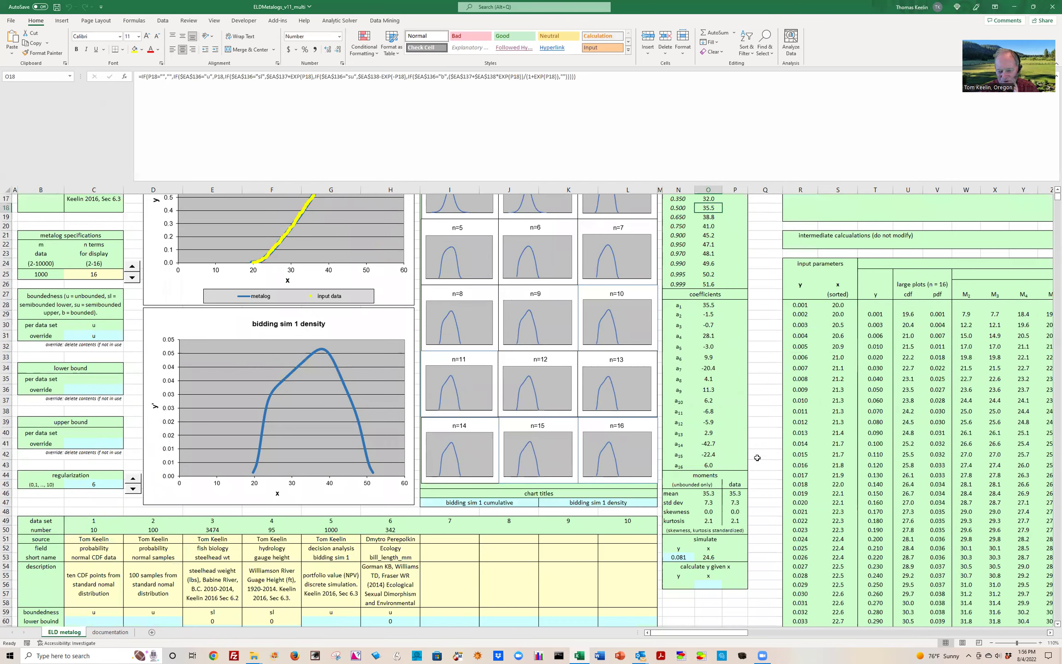
scroll(707, 494, "down", 3)
left_click(709, 497)
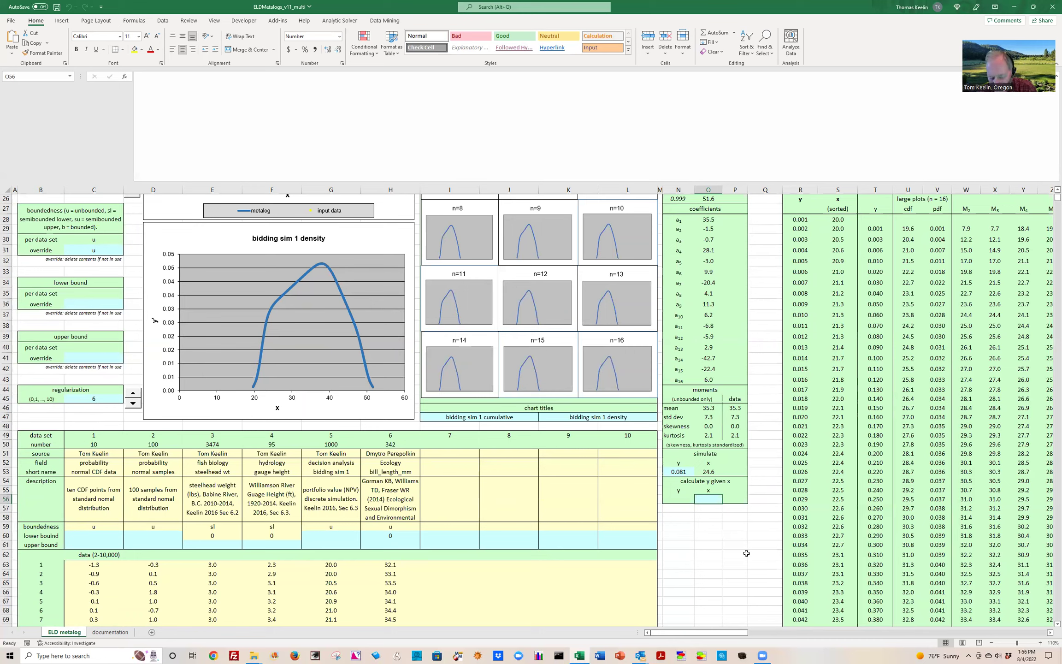
type("3.")
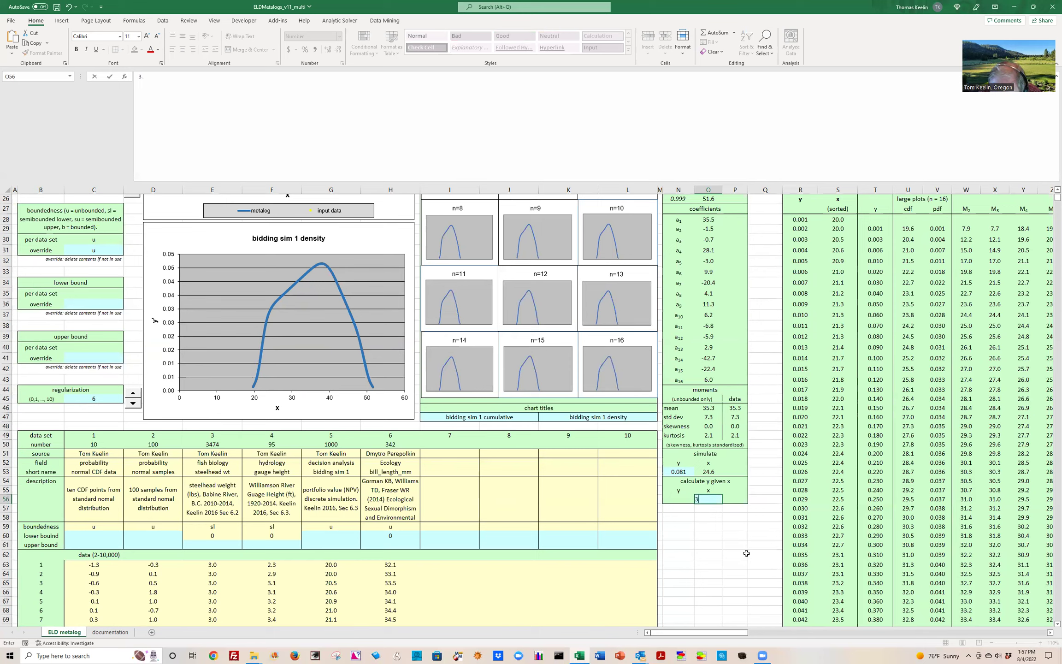
key("ctrl+Return")
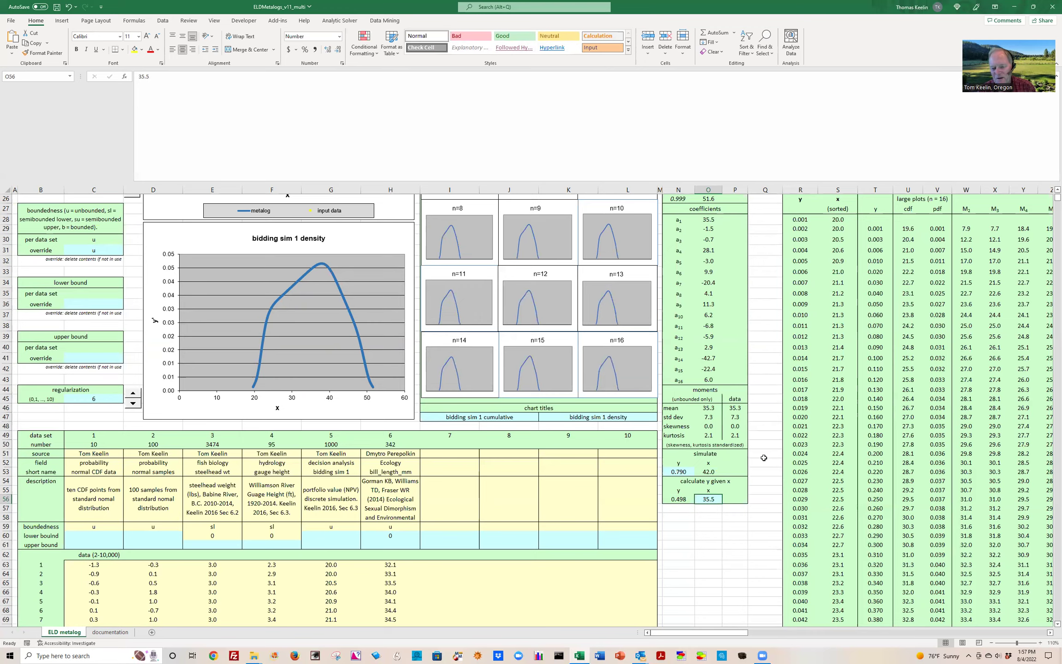
- Copy the 0.500 quantile's x from O18 and paste it as values only into the x input in O56
scroll(764, 458, "up", 8)
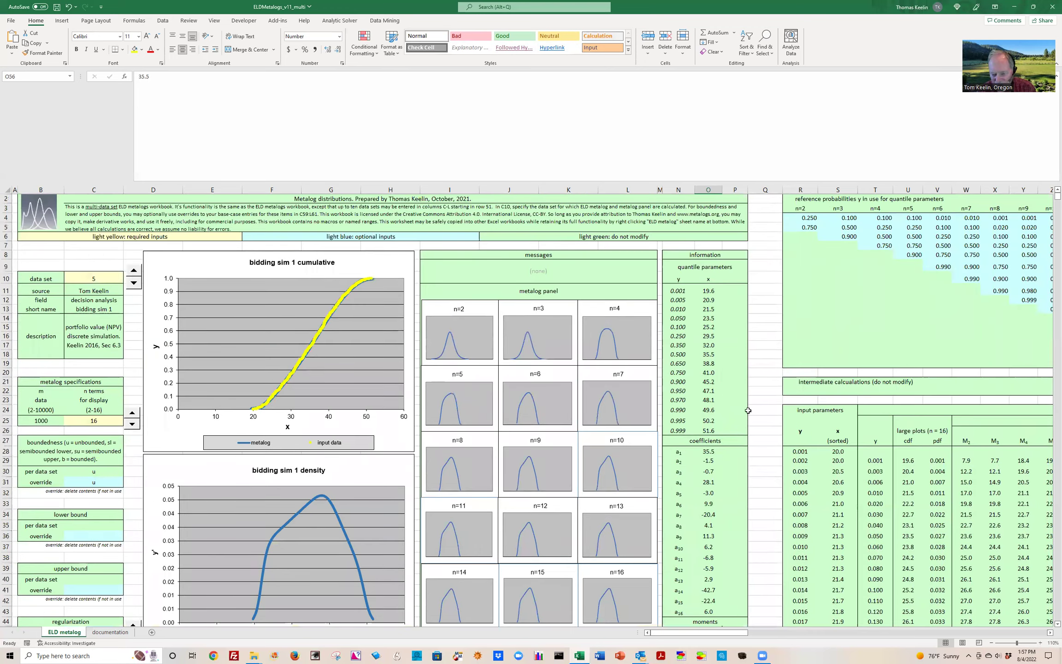
scroll(754, 441, "down", 1)
scroll(700, 356, "up", 1)
left_click(701, 358)
key("ctrl+c")
scroll(770, 466, "down", 1)
scroll(770, 467, "down", 6)
left_click(704, 540)
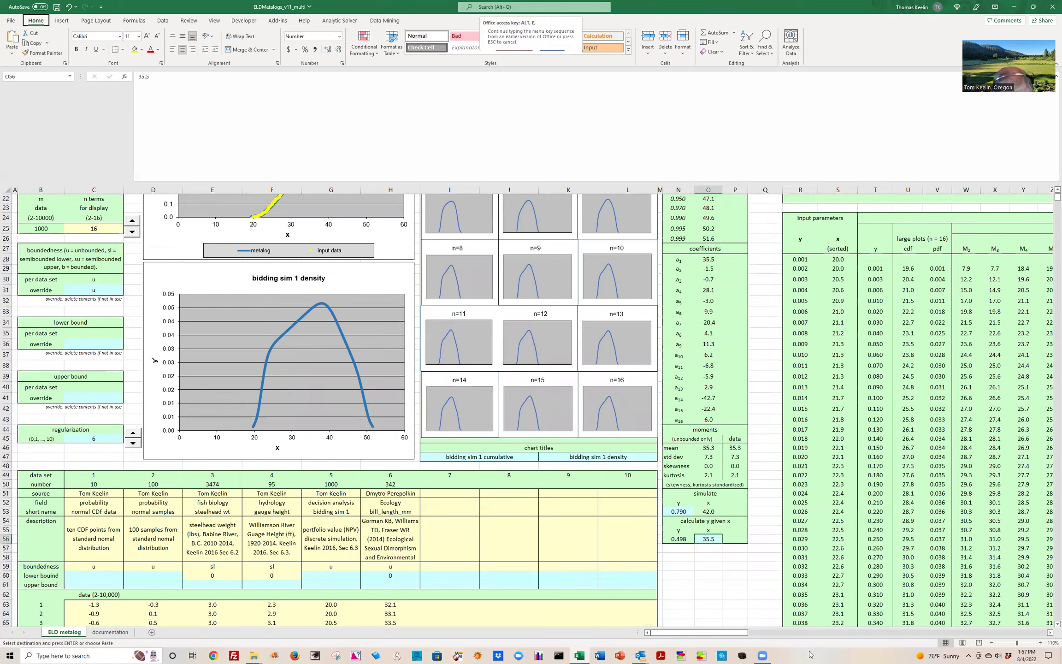
key("ctrl+alt+v")
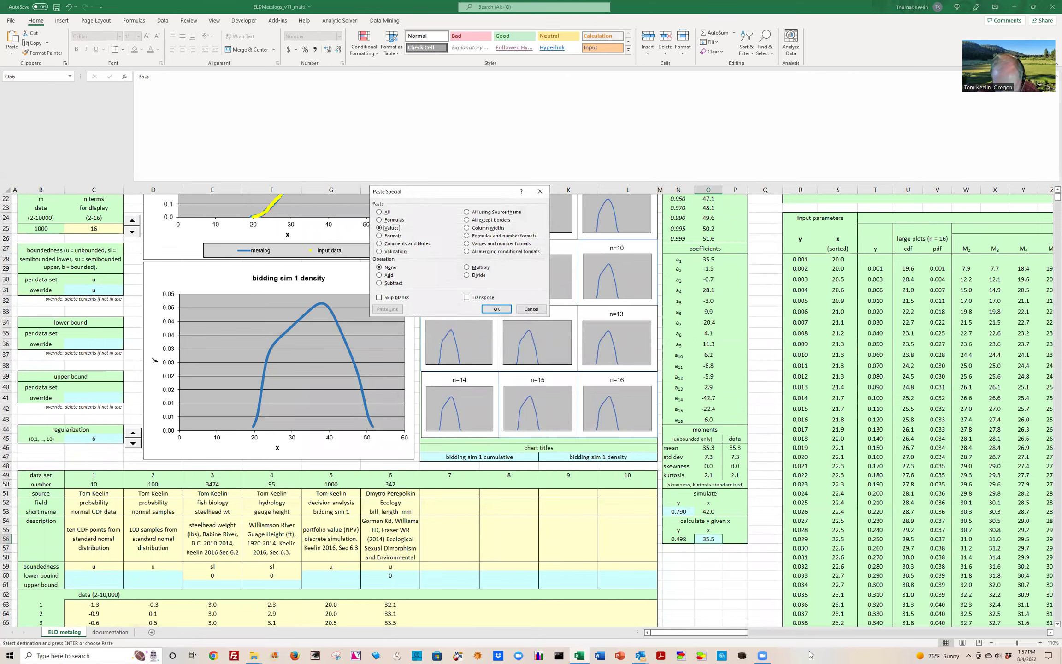
key("Return")
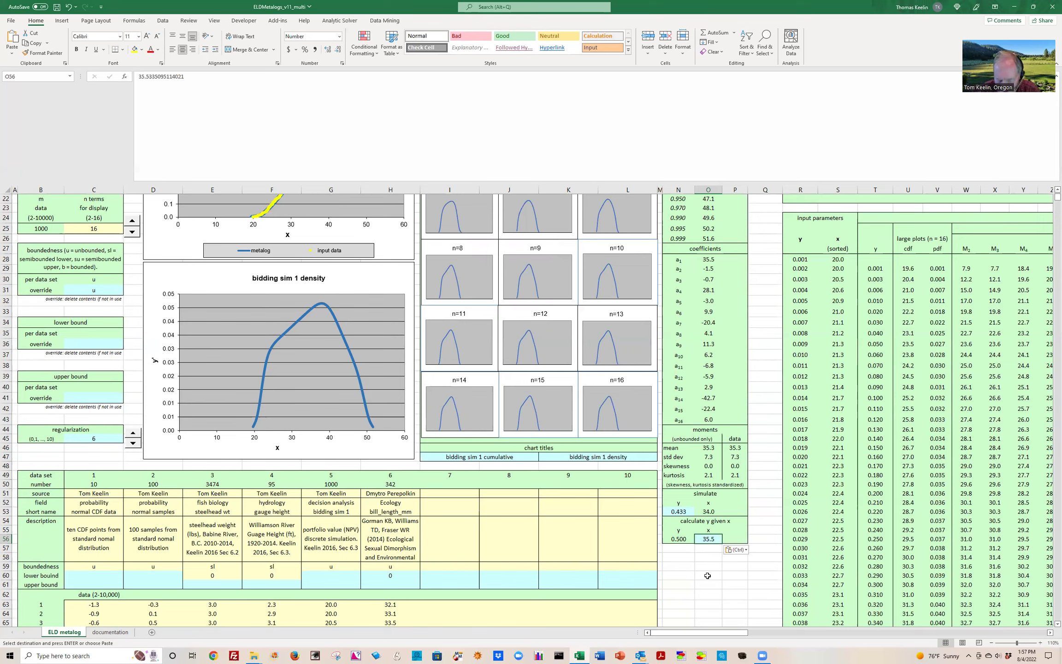
- Set x in the calculate y given x block to 30 and inspect the y formula in N56
type("30")
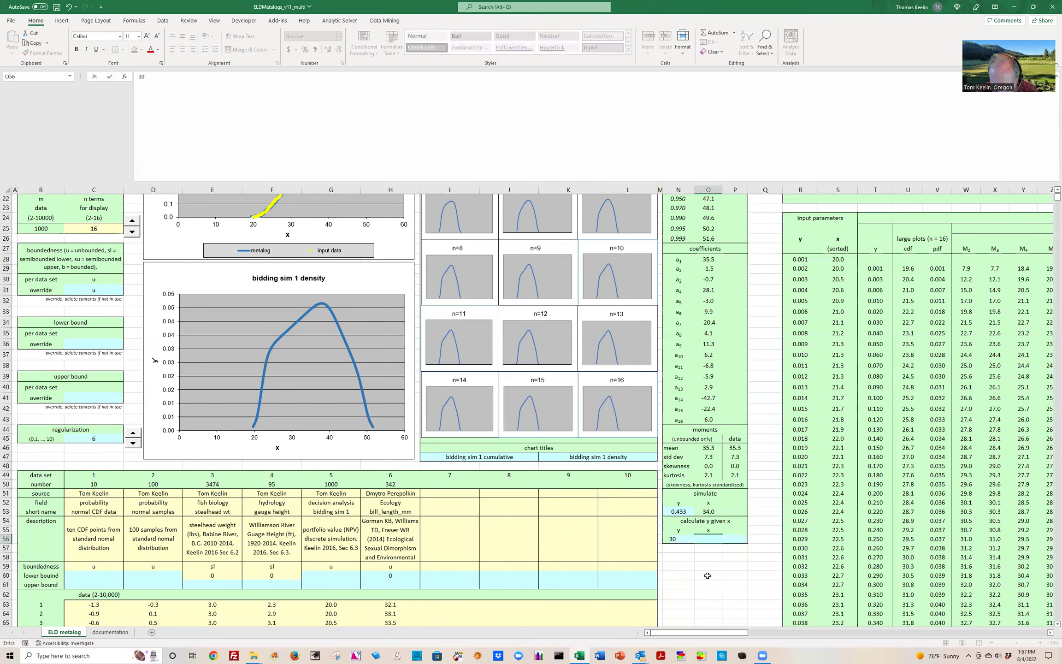
key("ctrl+Return")
left_click(680, 538)
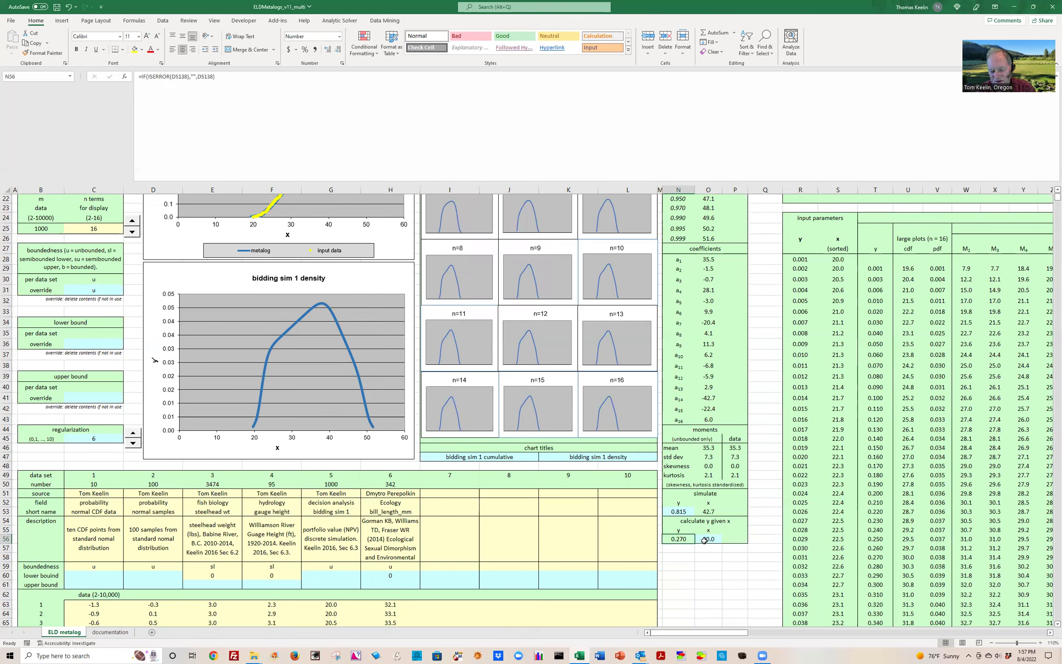
left_click(709, 539)
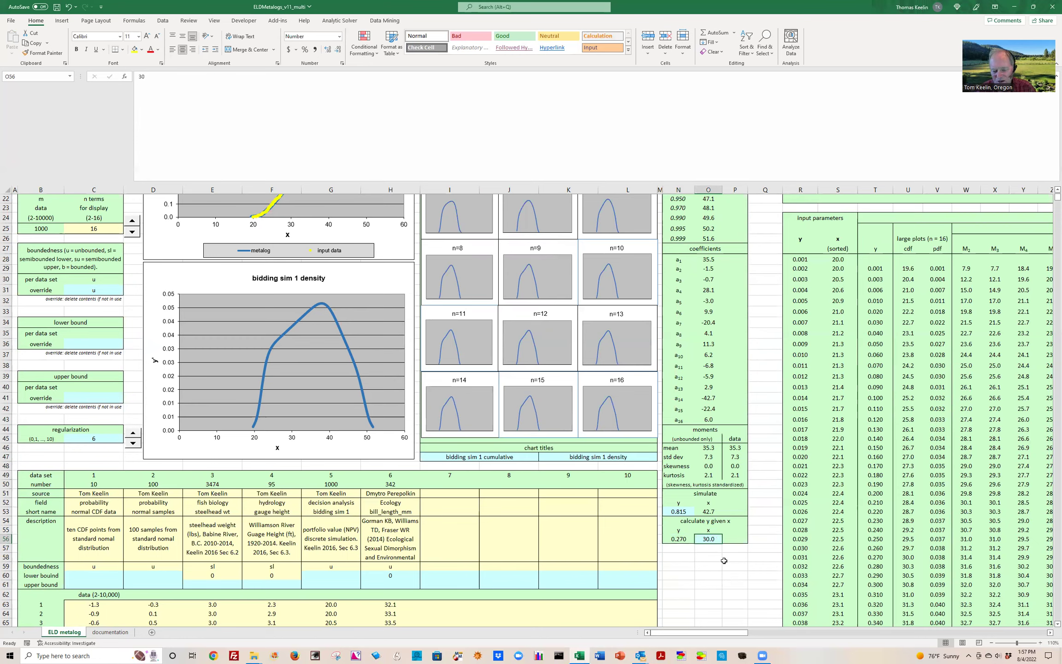
- Examine the Newton's method block for y = M⁻¹(x) below the central moments, which calculates y for the entered x
key("Right")
key("Right")
key("Right")
key("Right")
key("Right")
key("Right")
key("Right")
key("Right")
key("Right")
key("Right")
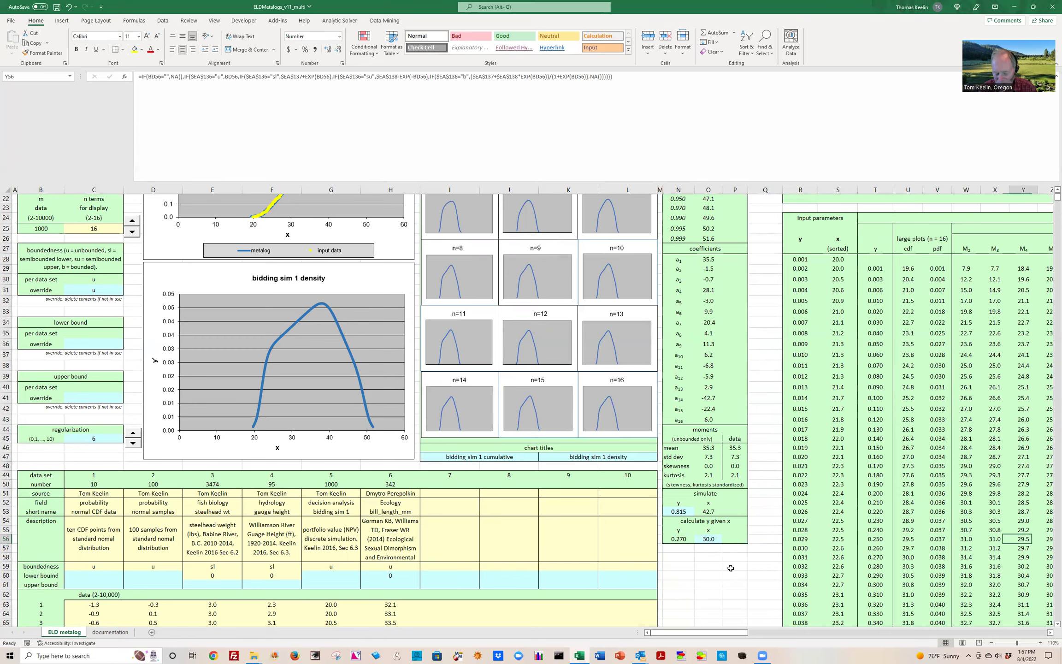
left_click_drag(746, 637, 1042, 600)
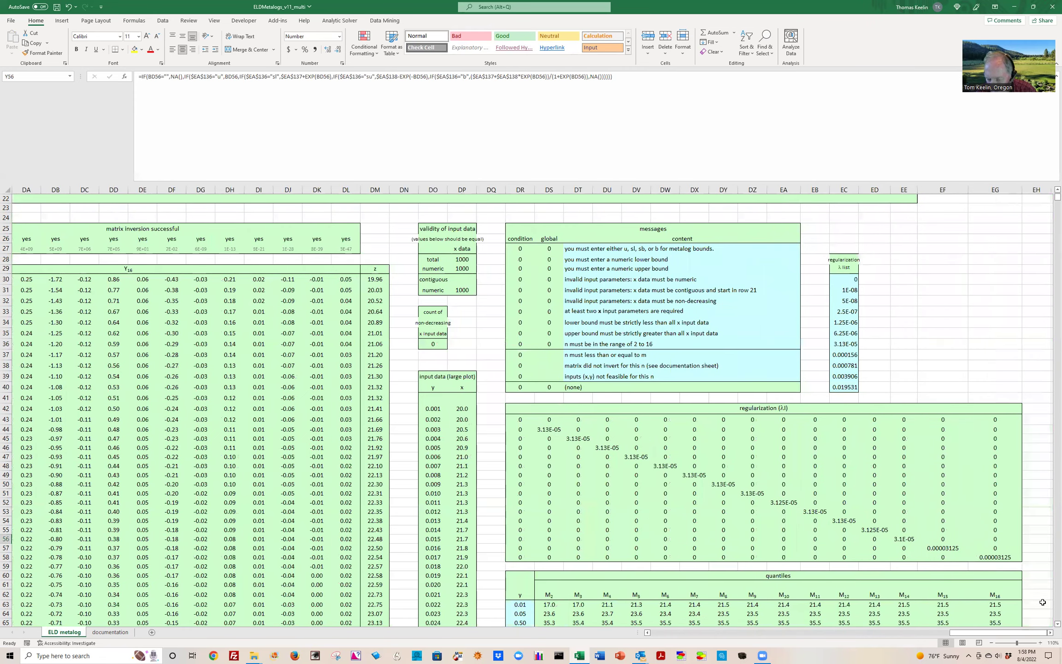
scroll(1040, 592, "down", 20)
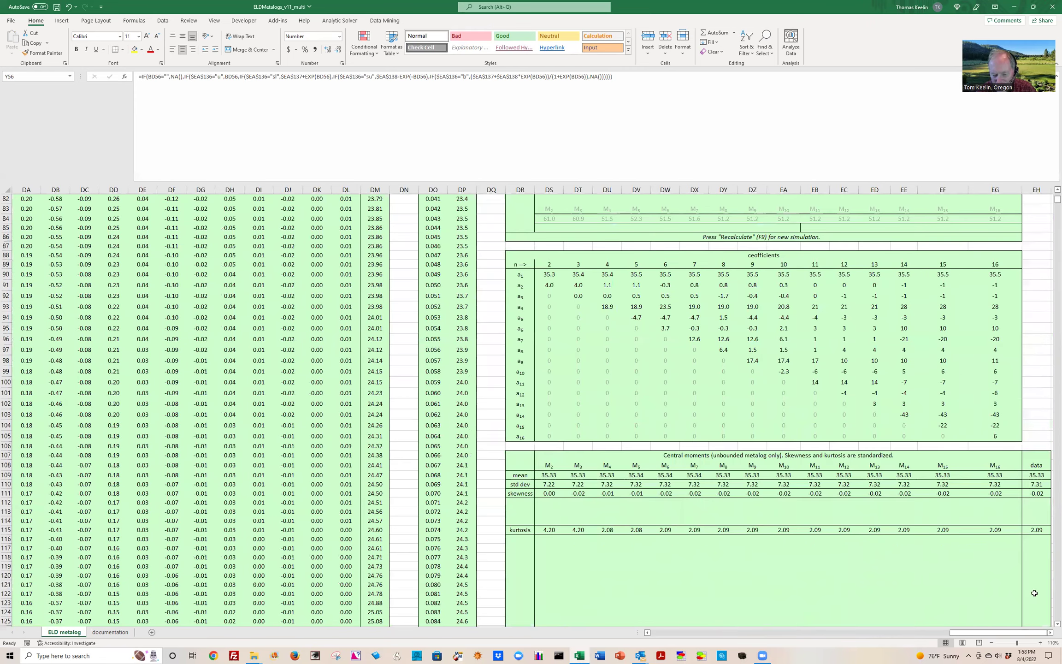
scroll(1035, 594, "down", 10)
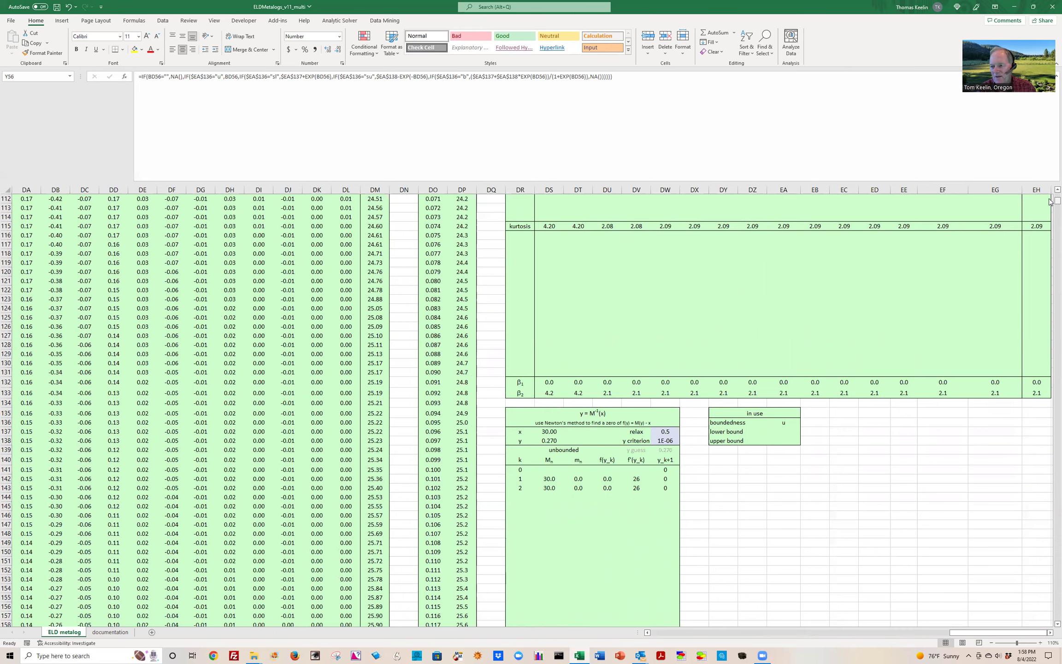
- Return to the main section at the start of the ELD metalog sheet and shrink the formula bar to one line
scroll(876, 239, "up", 18)
scroll(409, 350, "up", 19)
left_click(408, 355)
key("Left")
key("Left")
key("Left")
key("Left")
key("Left")
key("Left")
key("Left")
key("Left")
key("Left")
key("Left")
key("Left")
key("Left")
key("Left")
key("Left")
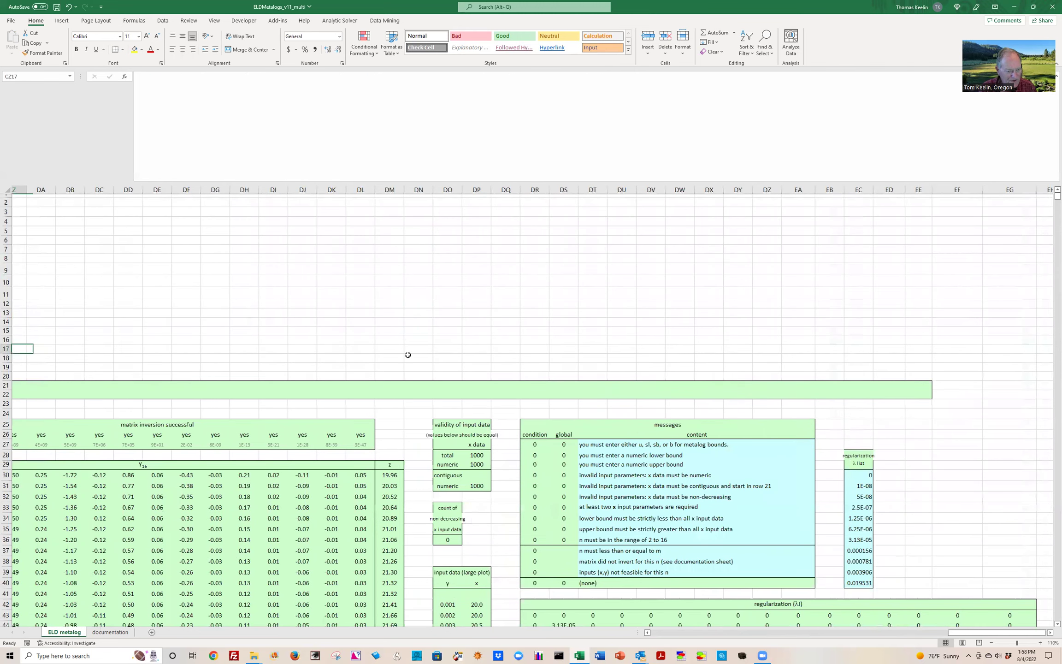
key("Left")
key("Left")
key("Left")
key("Left")
key("Left")
key("Left")
key("Left")
key("Left")
key("Left")
key("Left")
key("Left")
key("Left")
key("Left")
key("Left")
key("Left")
key("Left")
key("Left")
key("Left")
key("Left")
key("Left")
key("Left")
key("Left")
key("Left")
key("Left")
key("Left")
key("Left")
key("Left")
key("Left")
key("Left")
key("Left")
key("Left")
key("Left")
key("Left")
key("Left")
key("Left")
key("Left")
key("Left")
key("Left")
key("Left")
key("Left")
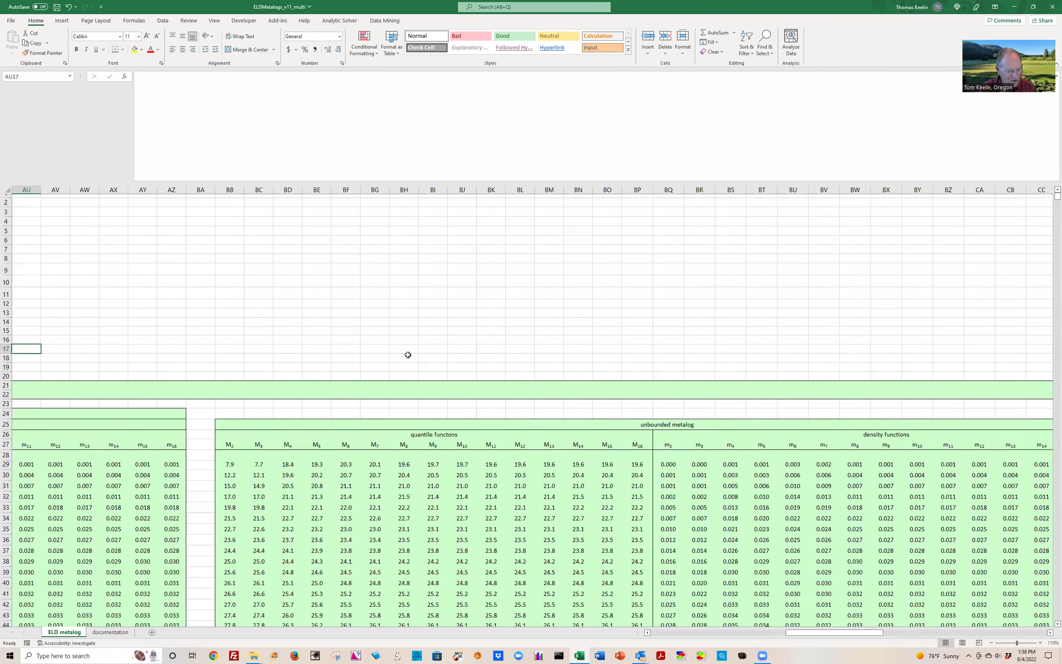
key("Left")
key("Left")
key("Left")
key("Left")
key("Left")
key("Left")
key("Left")
key("Left")
key("Left")
key("Left")
key("Left")
key("Left")
key("Left")
key("Left")
key("Left")
key("Left")
key("Left")
key("Left")
key("Left")
key("Left")
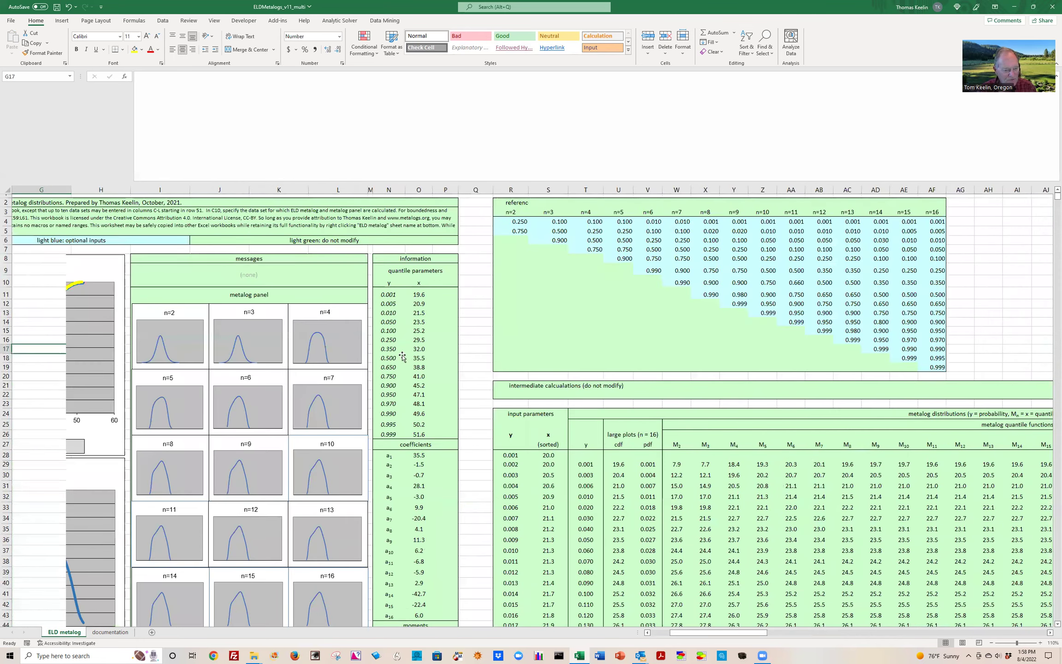
key("Left")
key("Left")
key("Left")
key("Left")
key("Left")
key("Left")
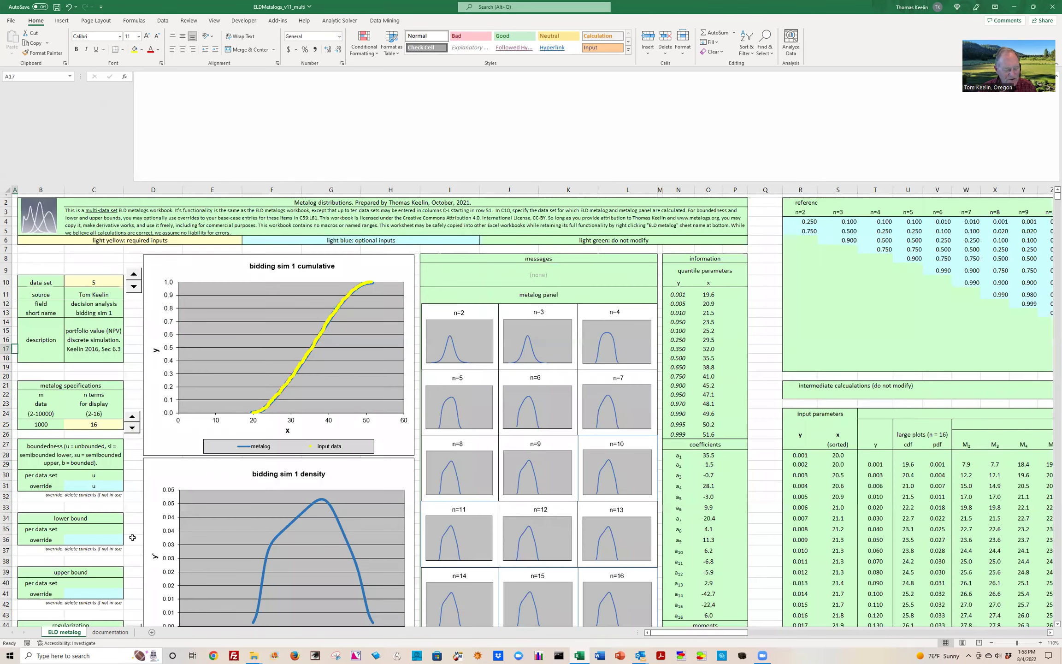
left_click(205, 179)
left_click_drag(200, 183, 200, 90)
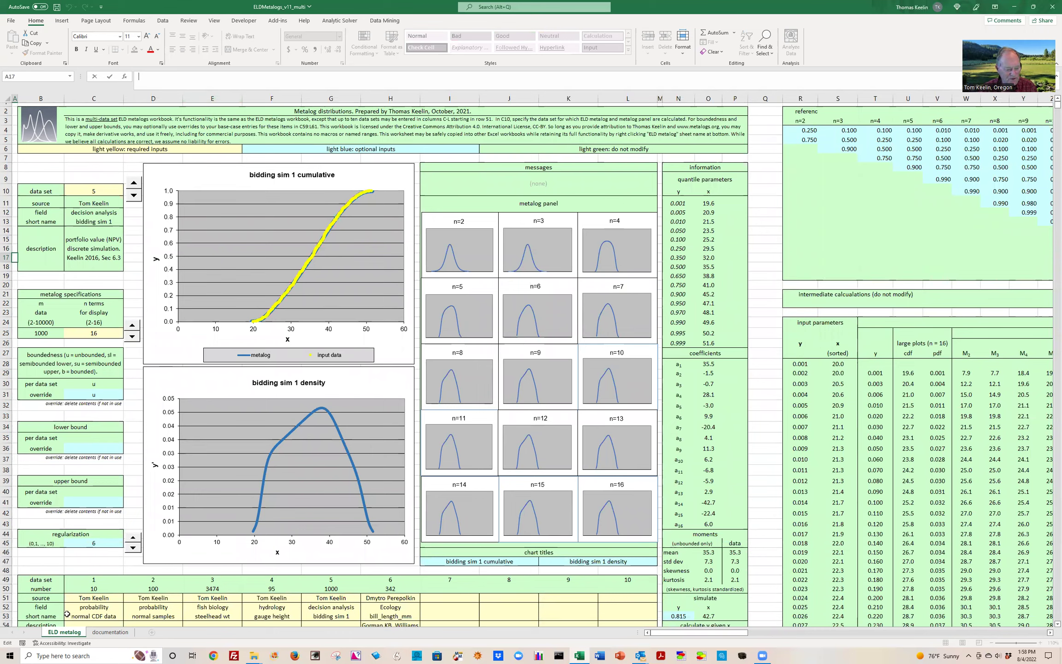
- Open the Move or Copy options for the ELD metalog sheet, enable Create a copy, and cancel without copying
right_click(64, 633)
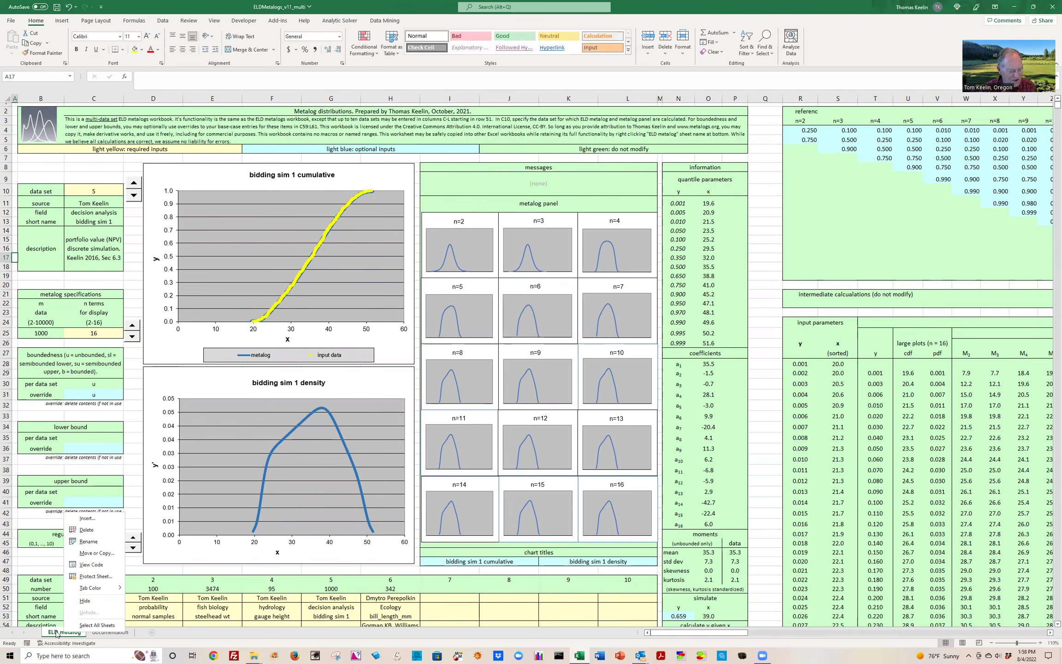
left_click(98, 553)
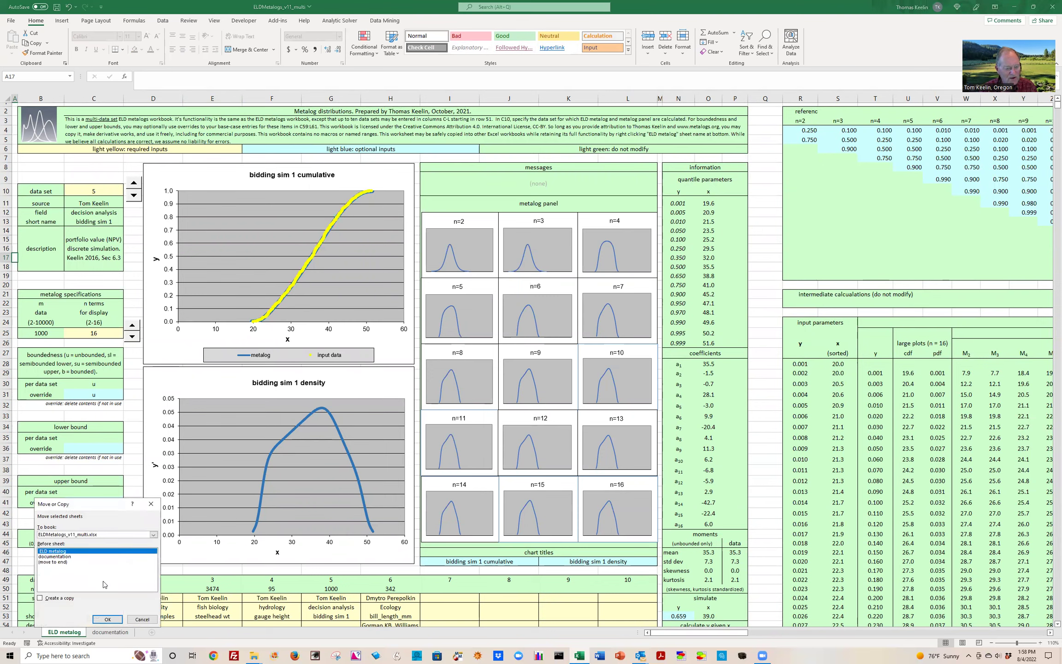
left_click(40, 598)
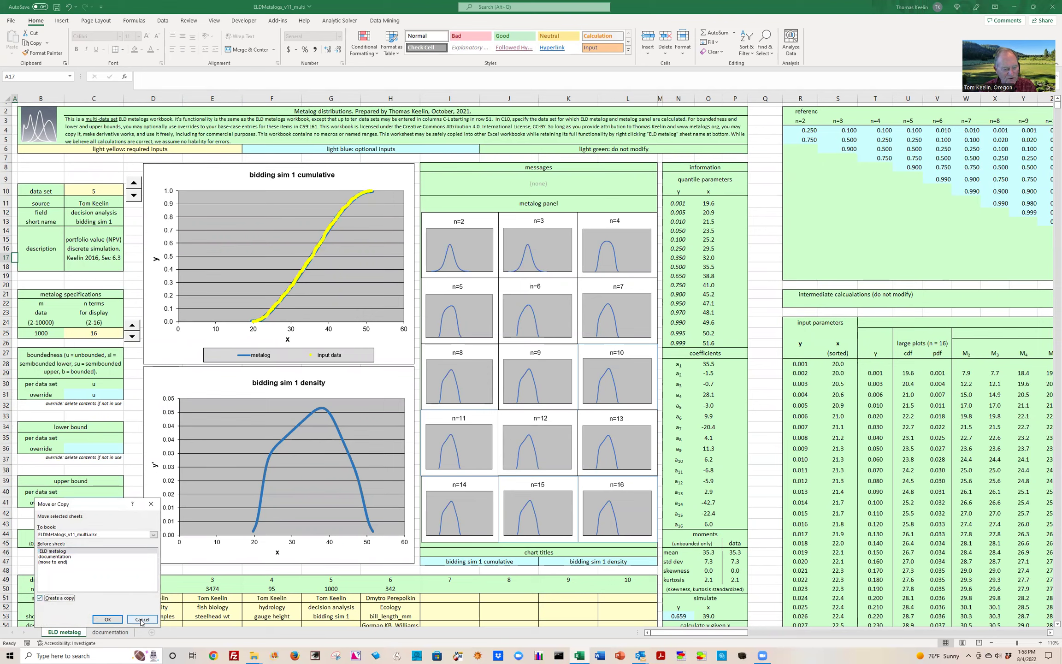
left_click(139, 619)
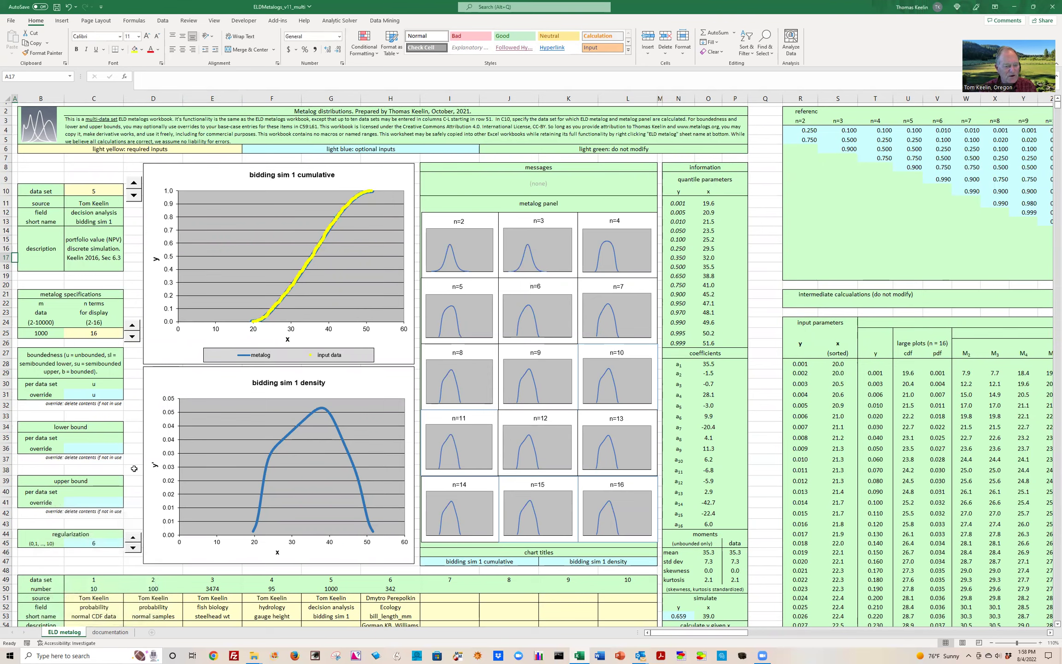